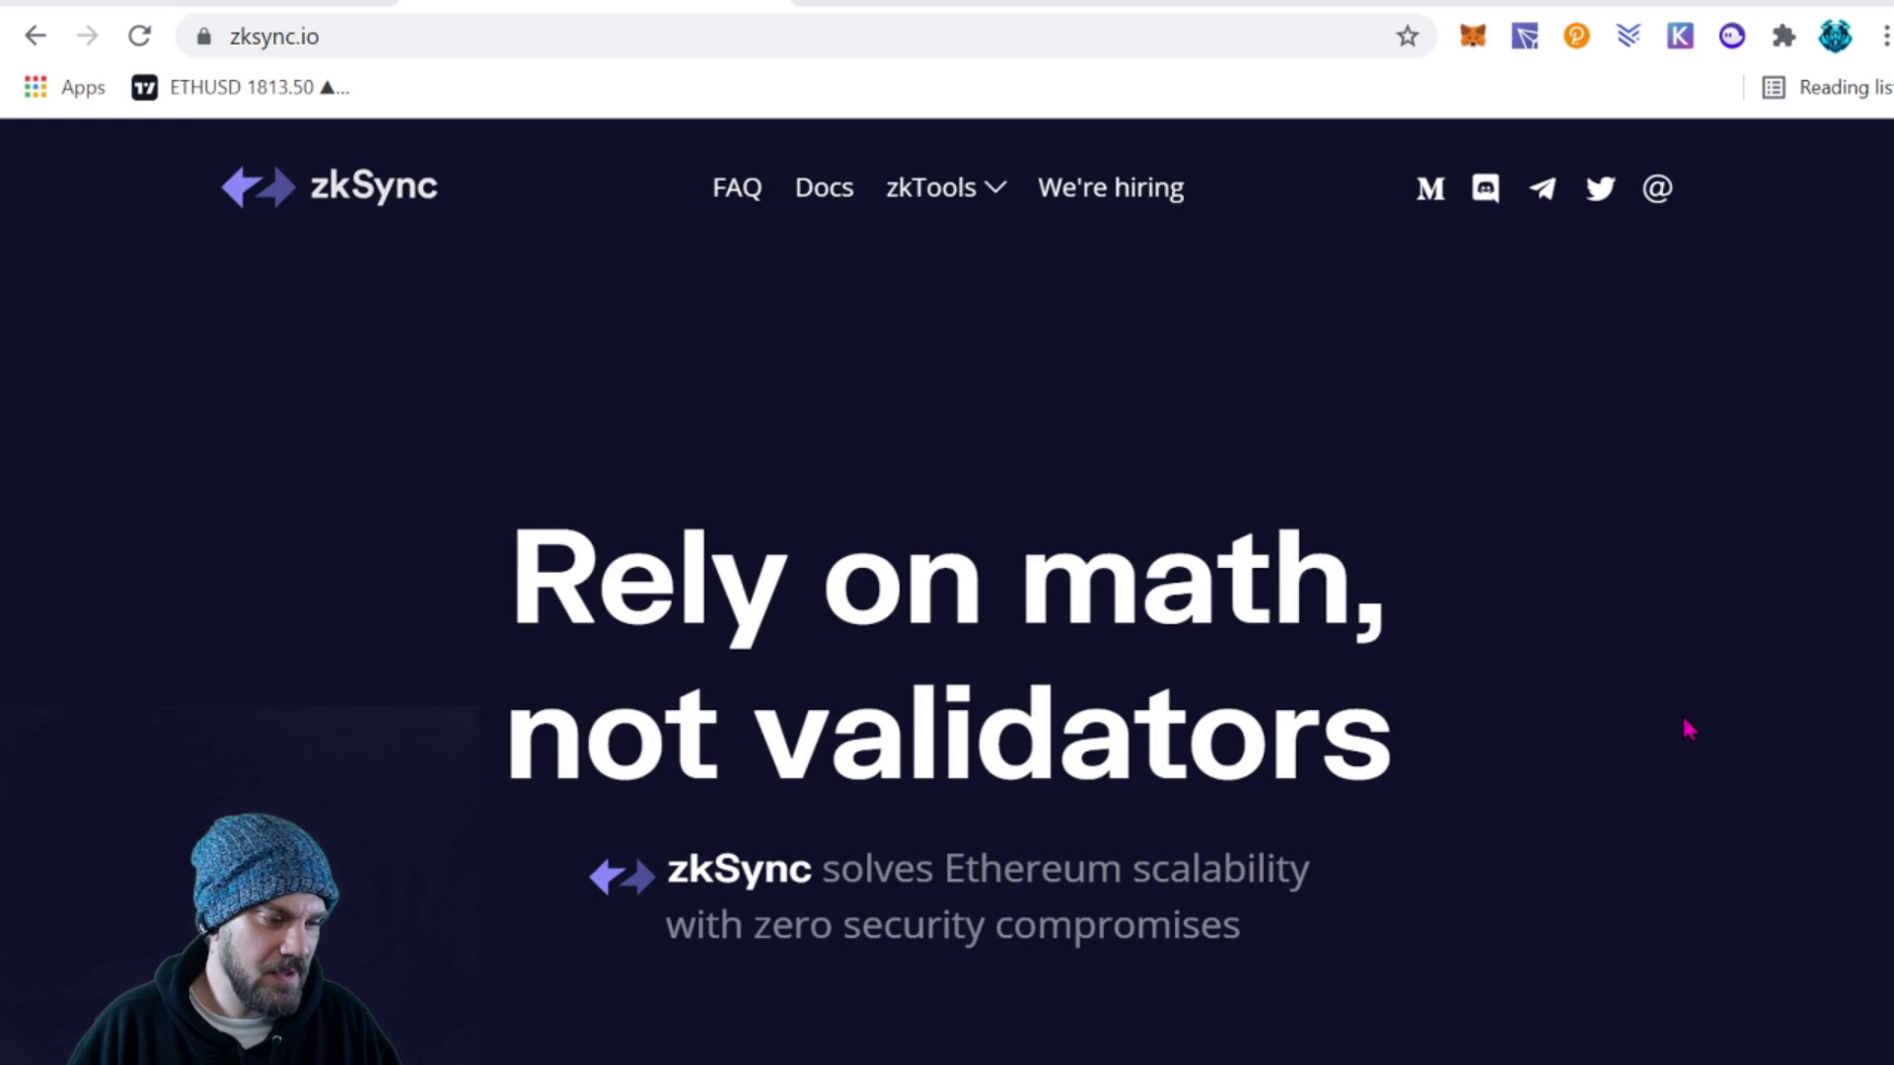
Open the zkSync wallet and connect it through MetaMask with only Account 2 selected
{"action": "scroll", "coordinate": [1688, 729], "scroll_direction": "down", "scroll_amount": 6}
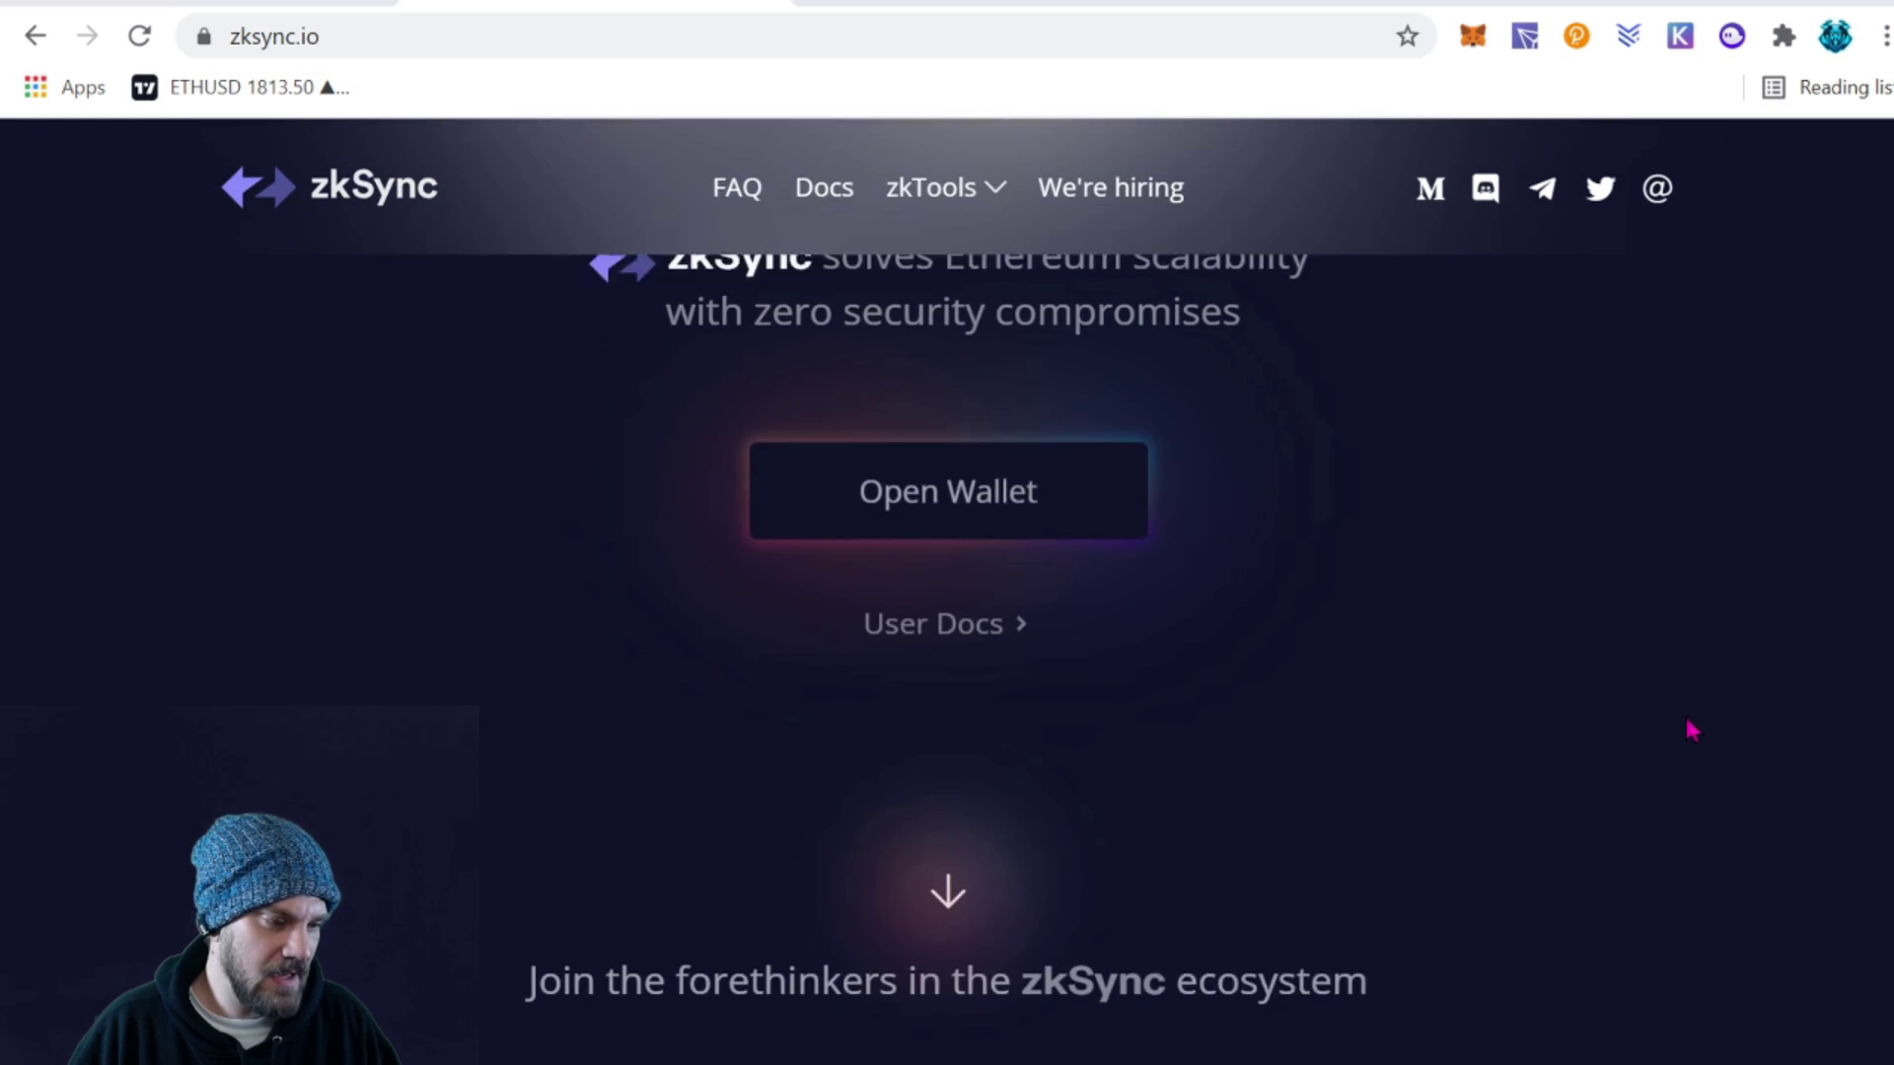
{"action": "scroll", "coordinate": [1692, 730], "scroll_direction": "up", "scroll_amount": 5}
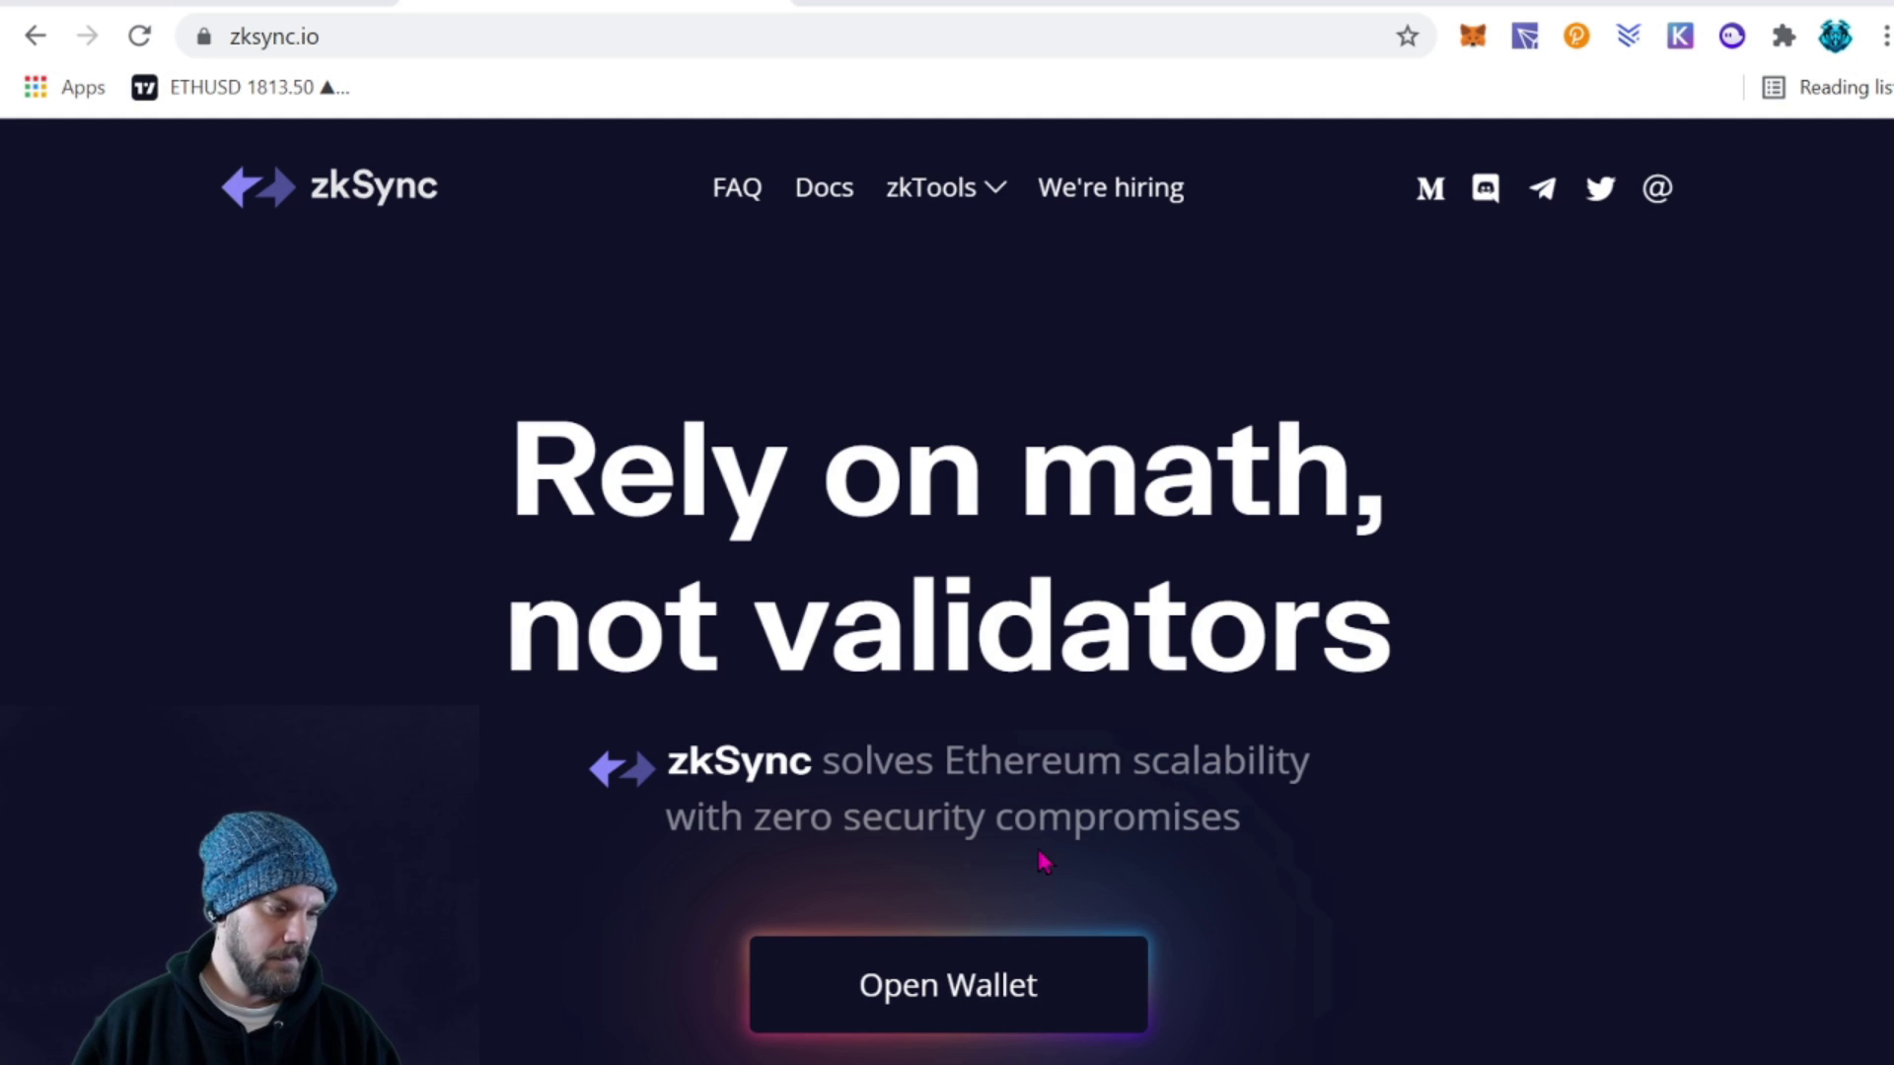
{"action": "left_click", "coordinate": [907, 1001]}
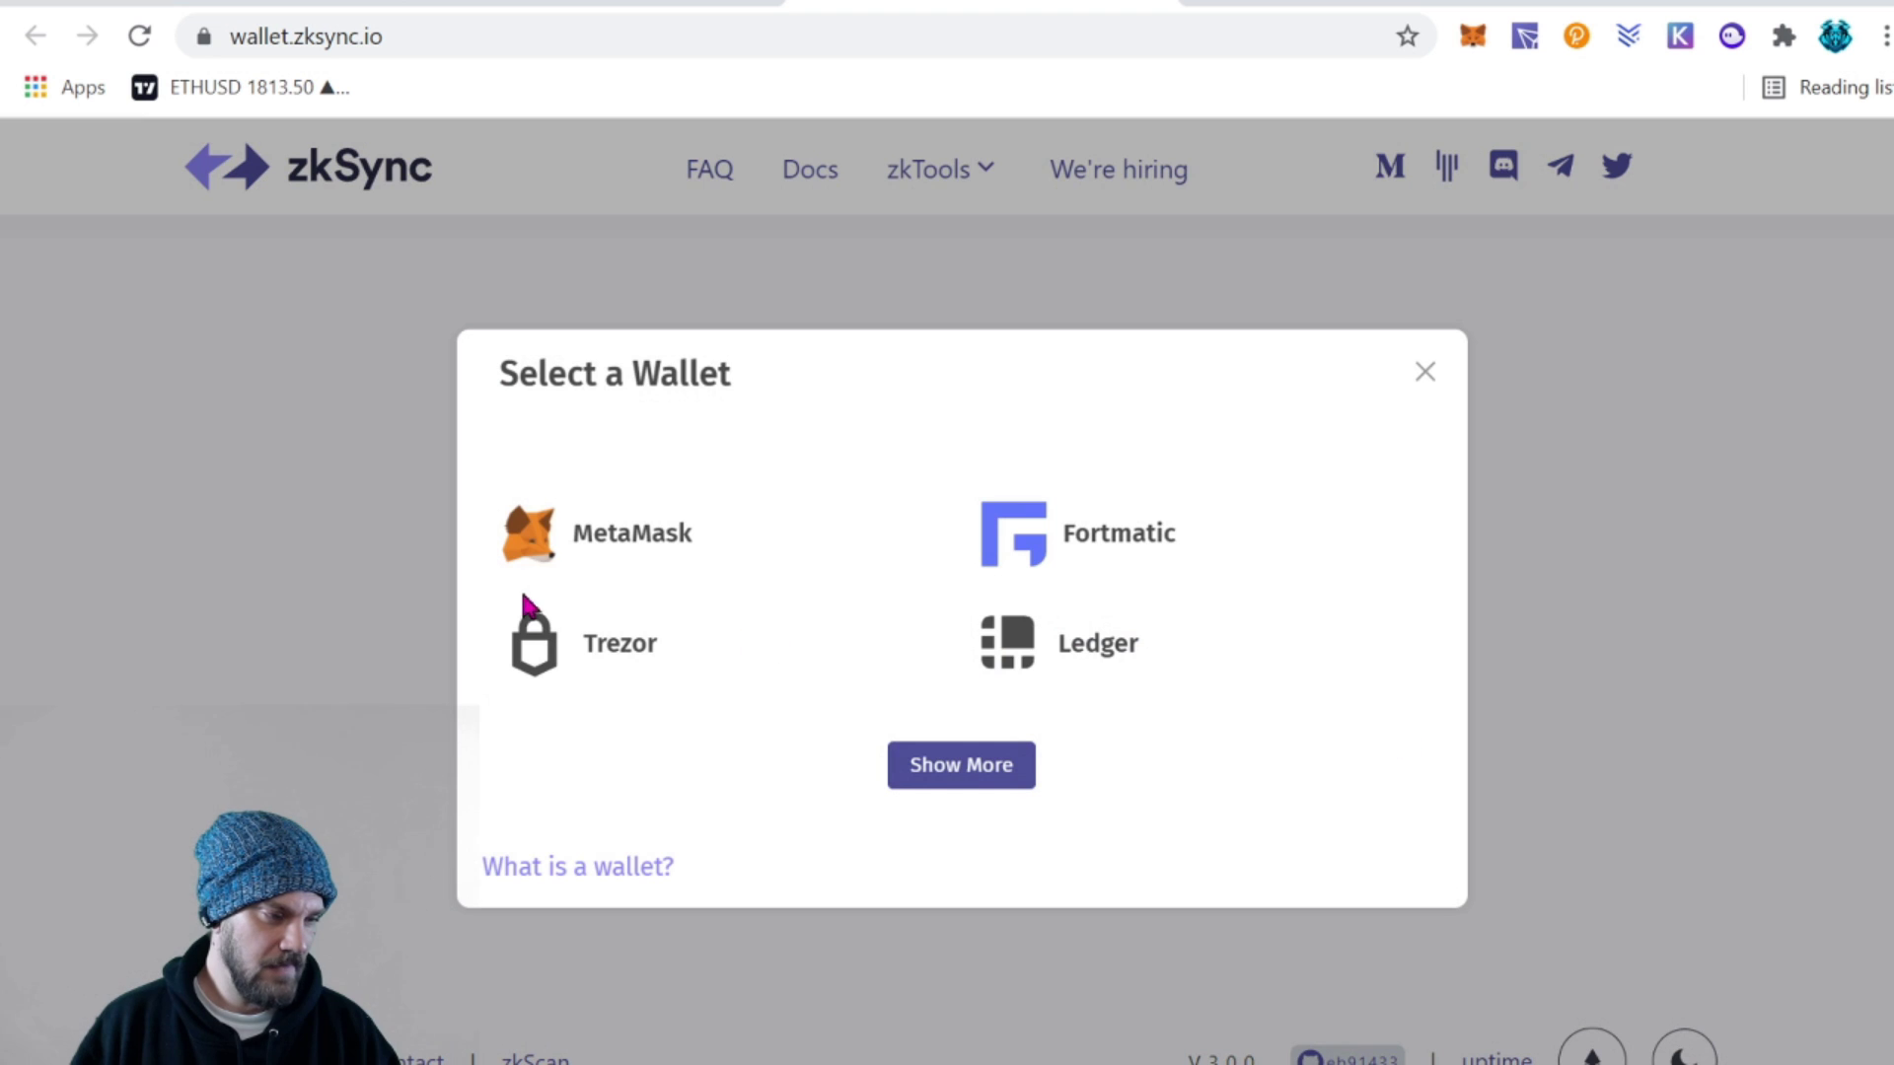
{"action": "left_click", "coordinate": [534, 543]}
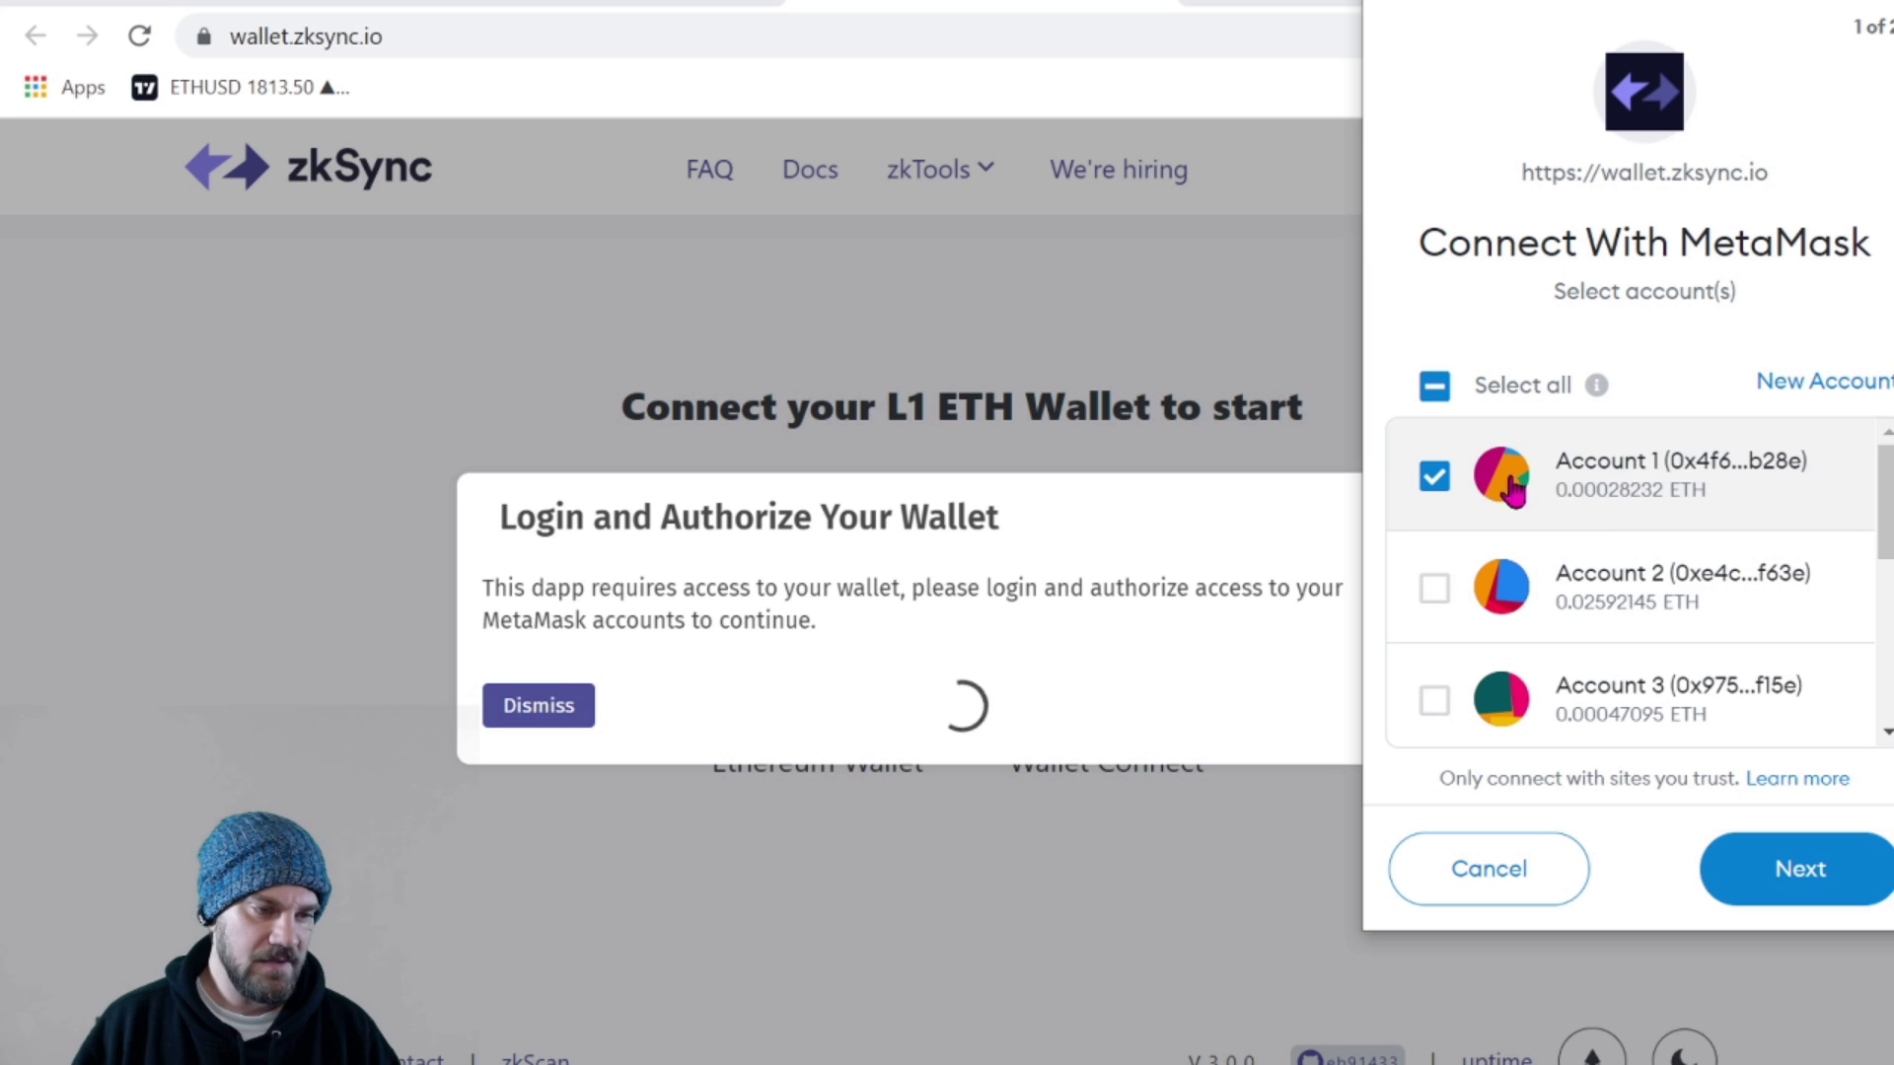
{"action": "left_click", "coordinate": [1435, 483]}
{"action": "left_click", "coordinate": [1435, 588]}
{"action": "left_click", "coordinate": [1830, 872]}
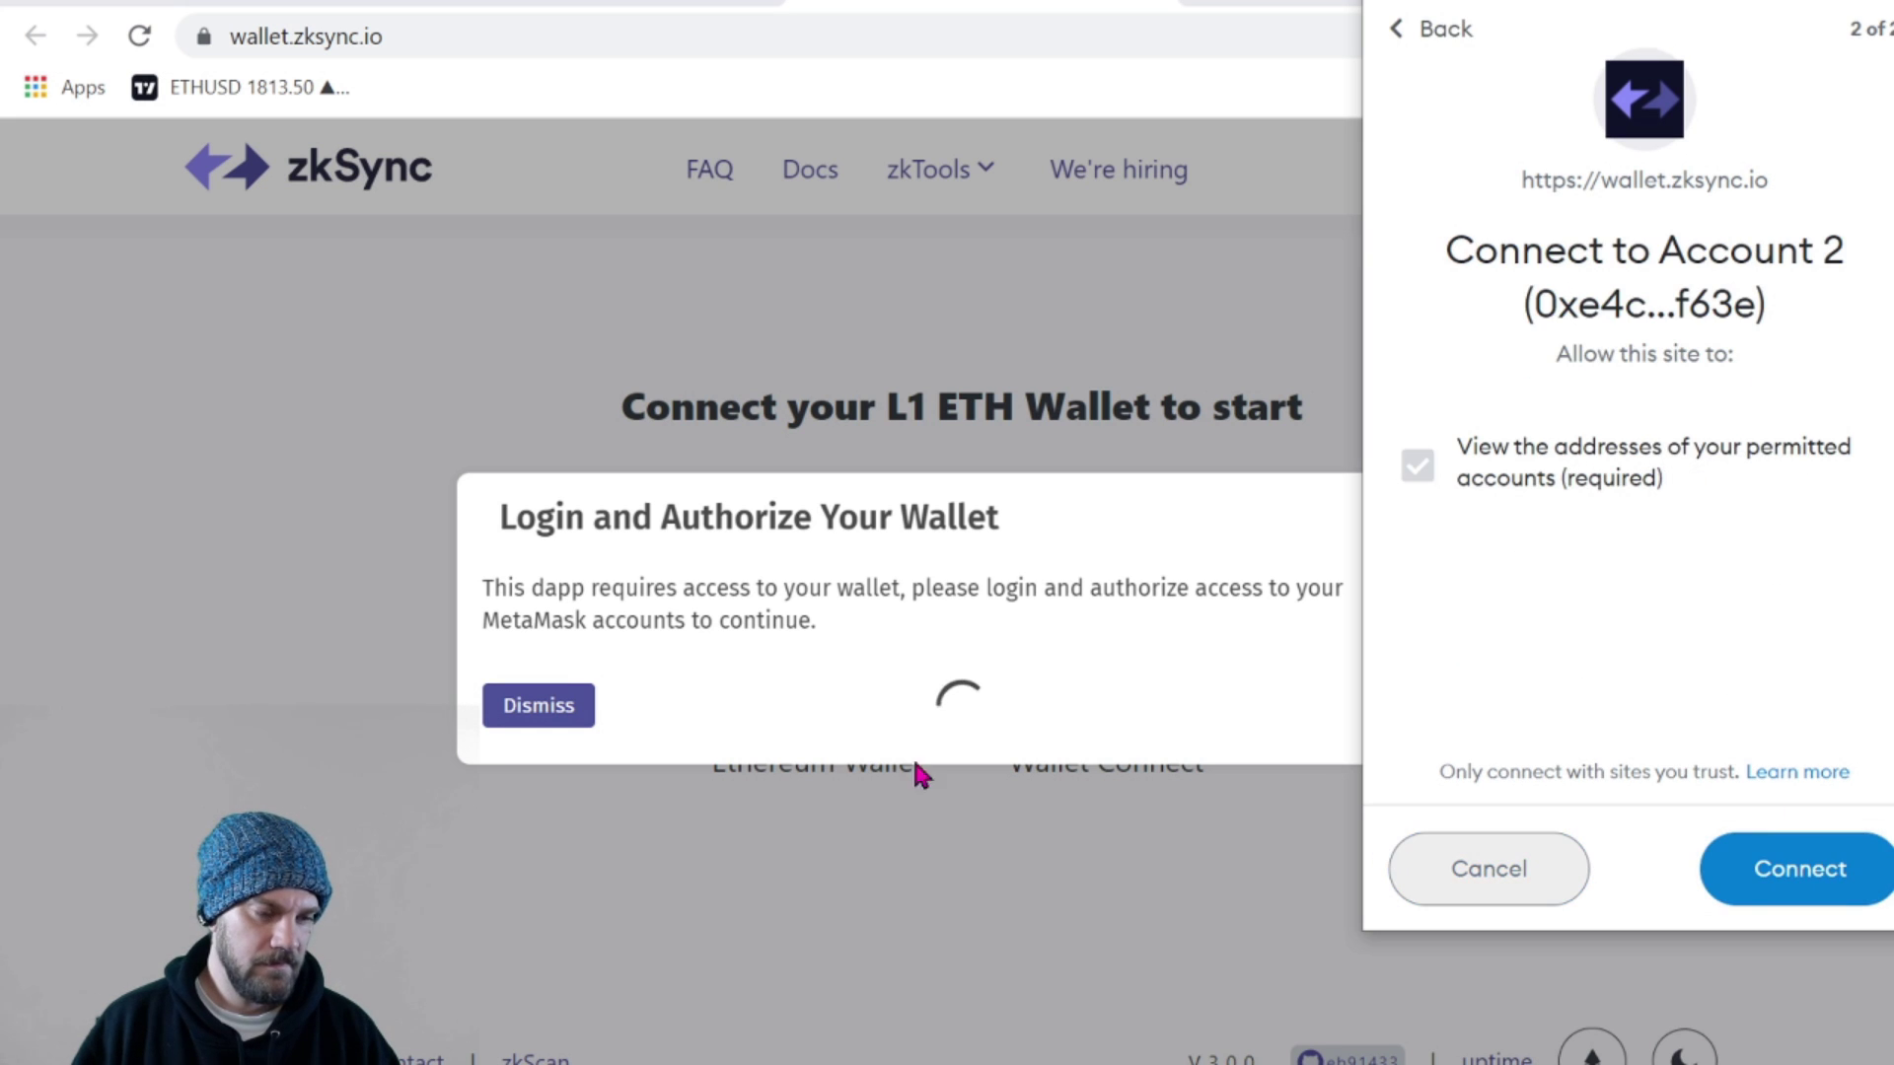
{"action": "left_click", "coordinate": [1838, 870]}
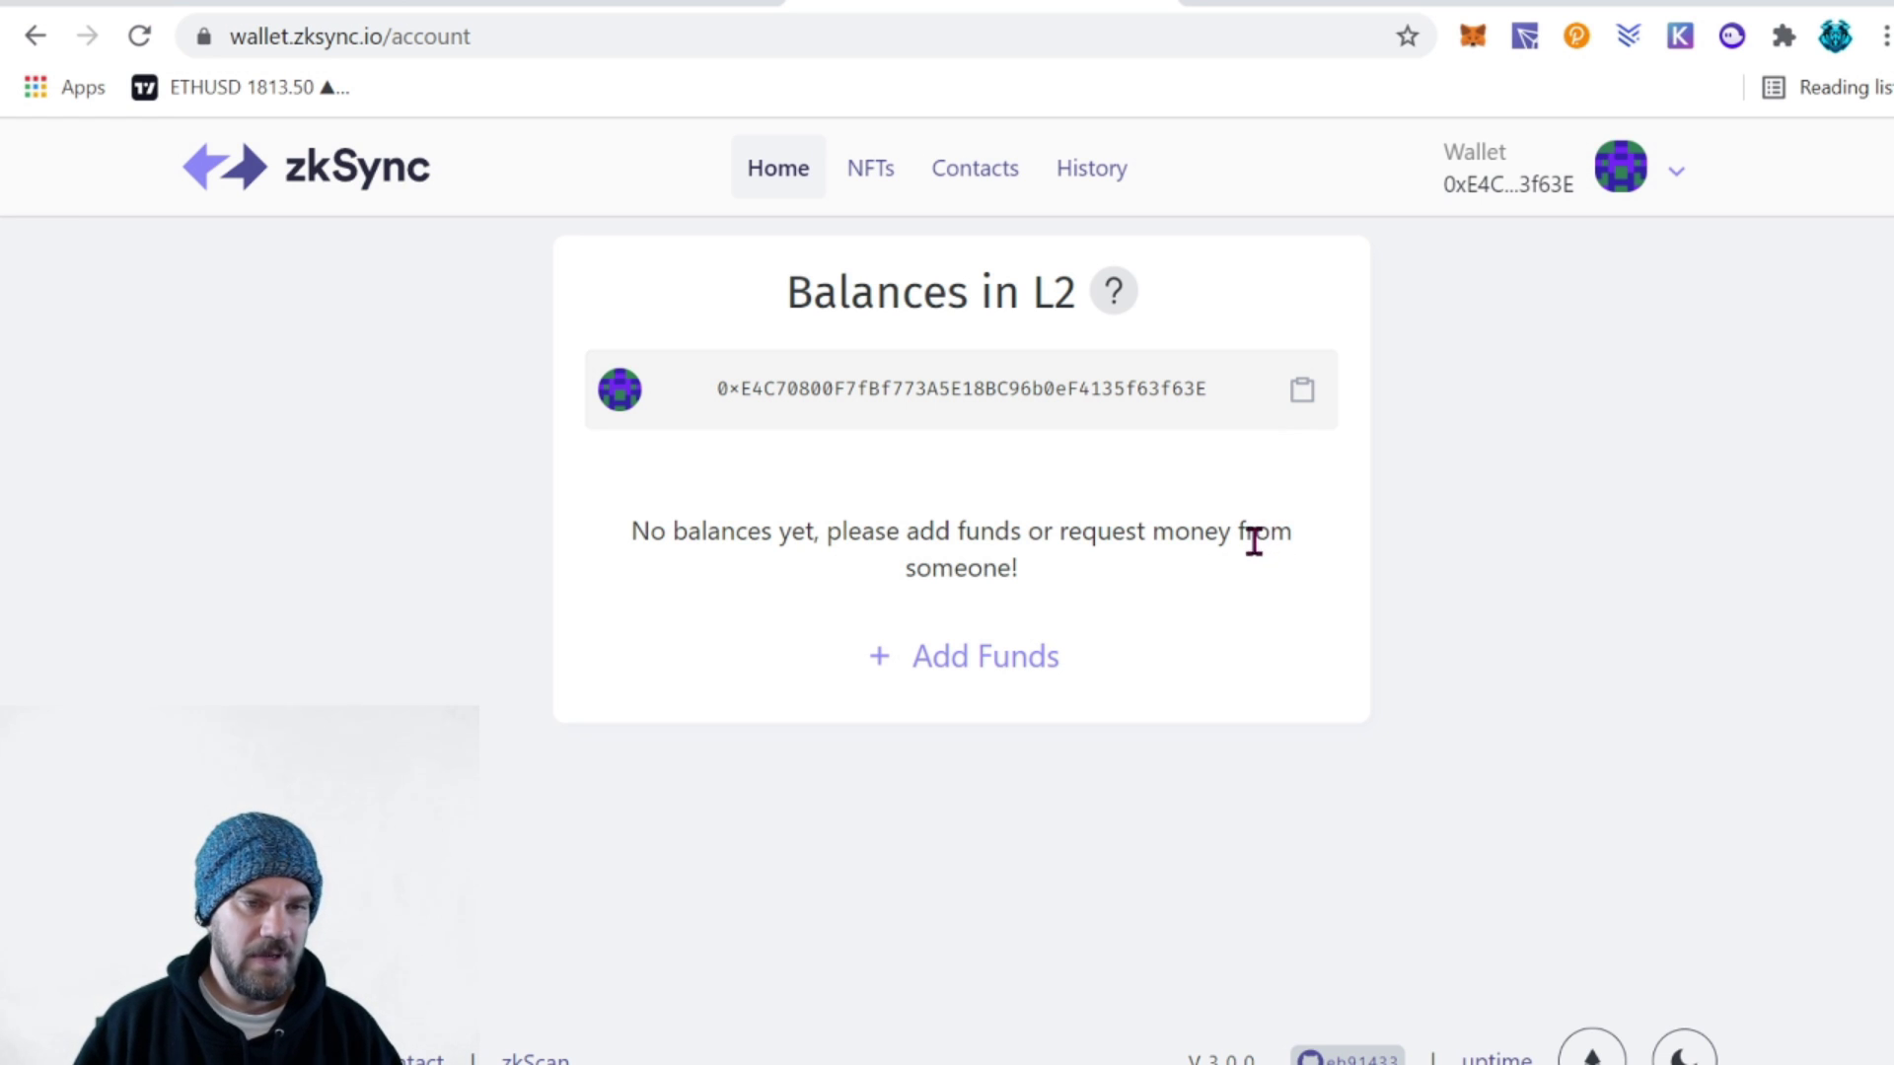
Start adding funds to the own L2 account, choosing ETH as the token and 0.01 as the amount
{"action": "left_click", "coordinate": [977, 665]}
{"action": "left_click", "coordinate": [1248, 723]}
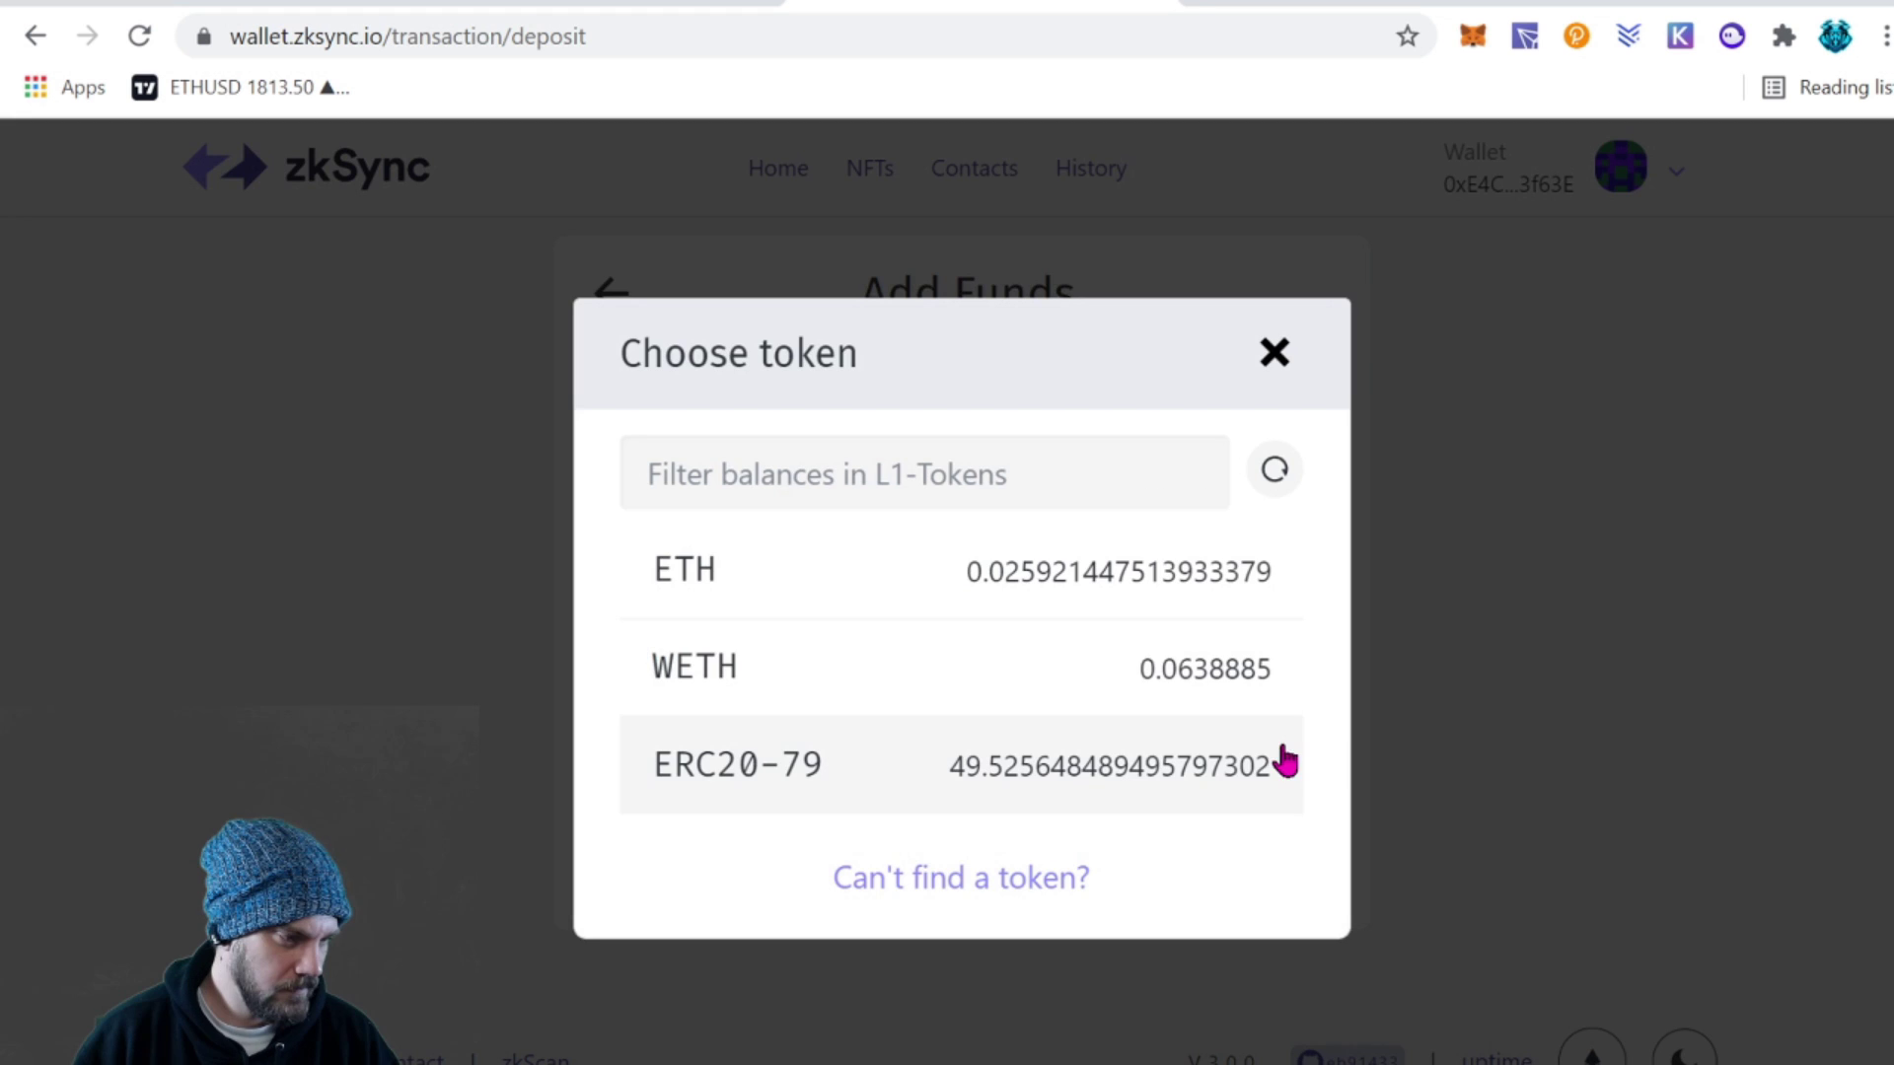
{"action": "left_click", "coordinate": [767, 580]}
{"action": "left_click", "coordinate": [1084, 720]}
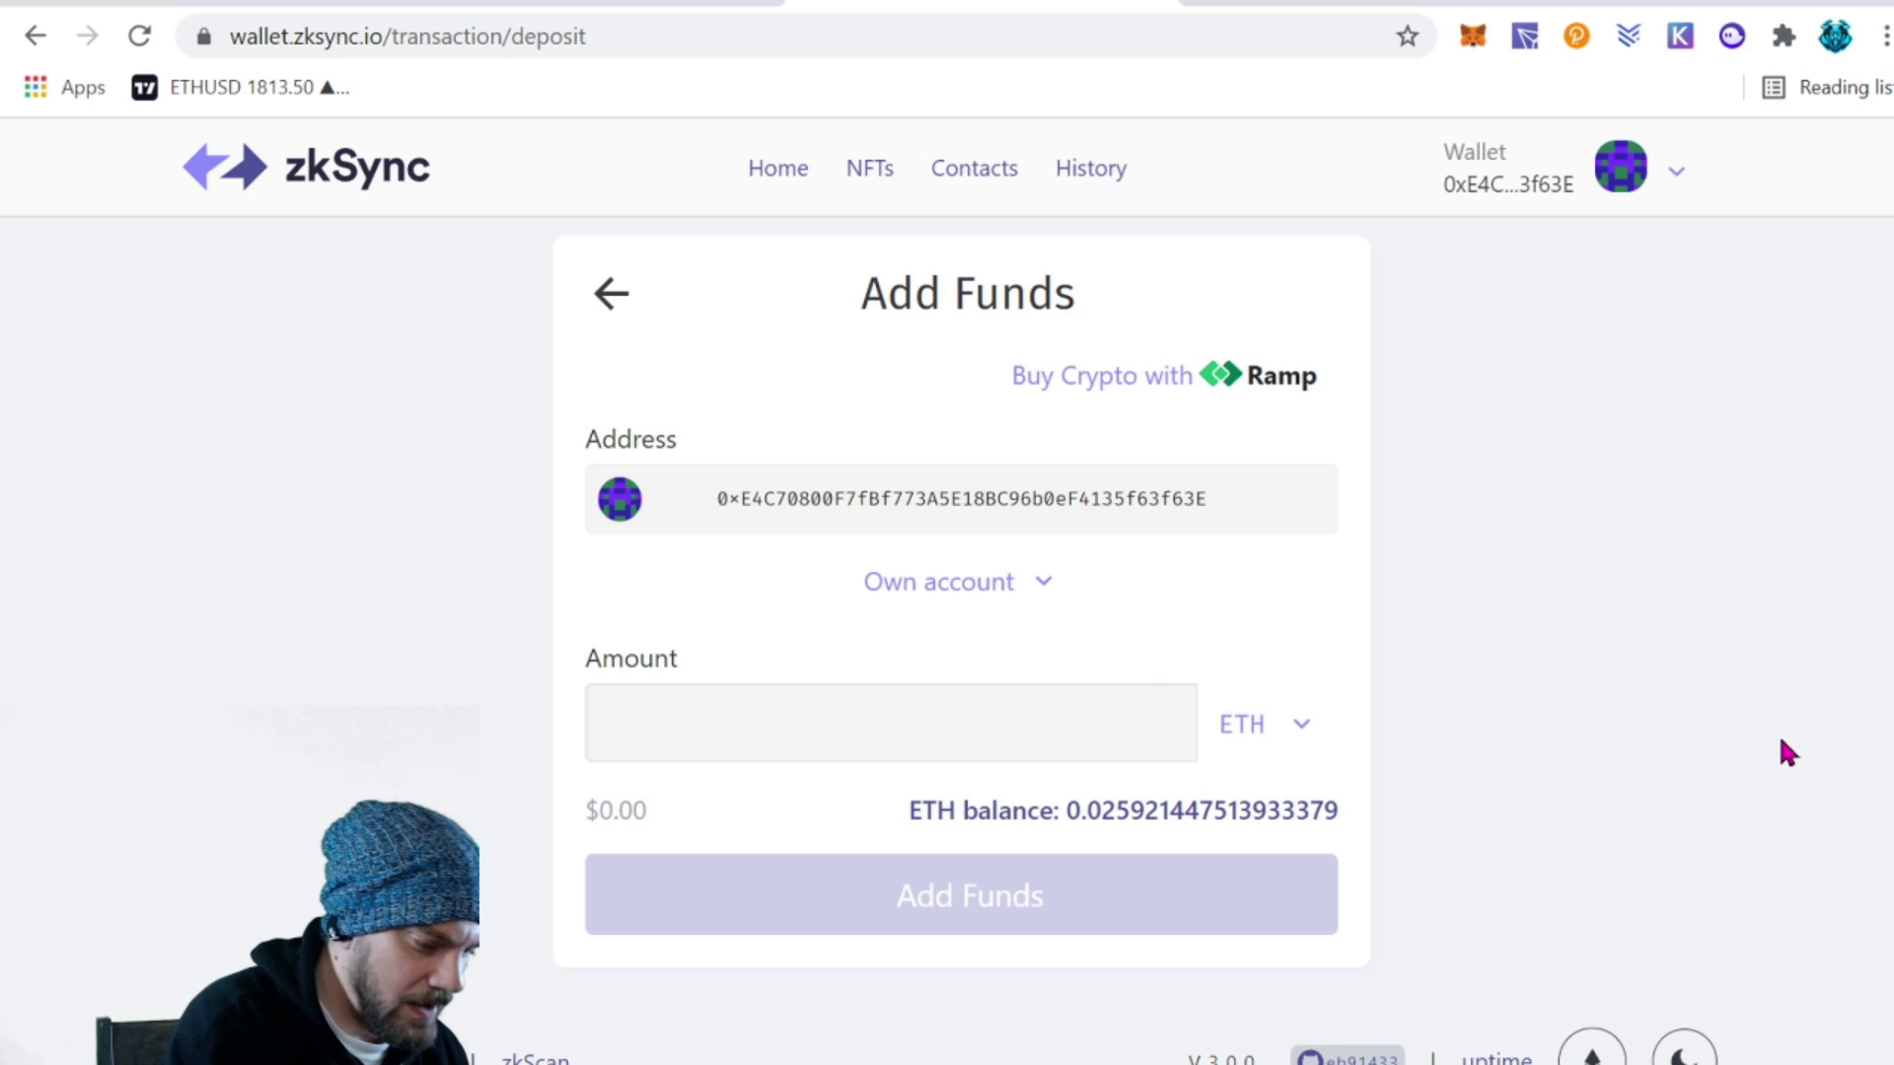
{"action": "type", "text": "0.1"}
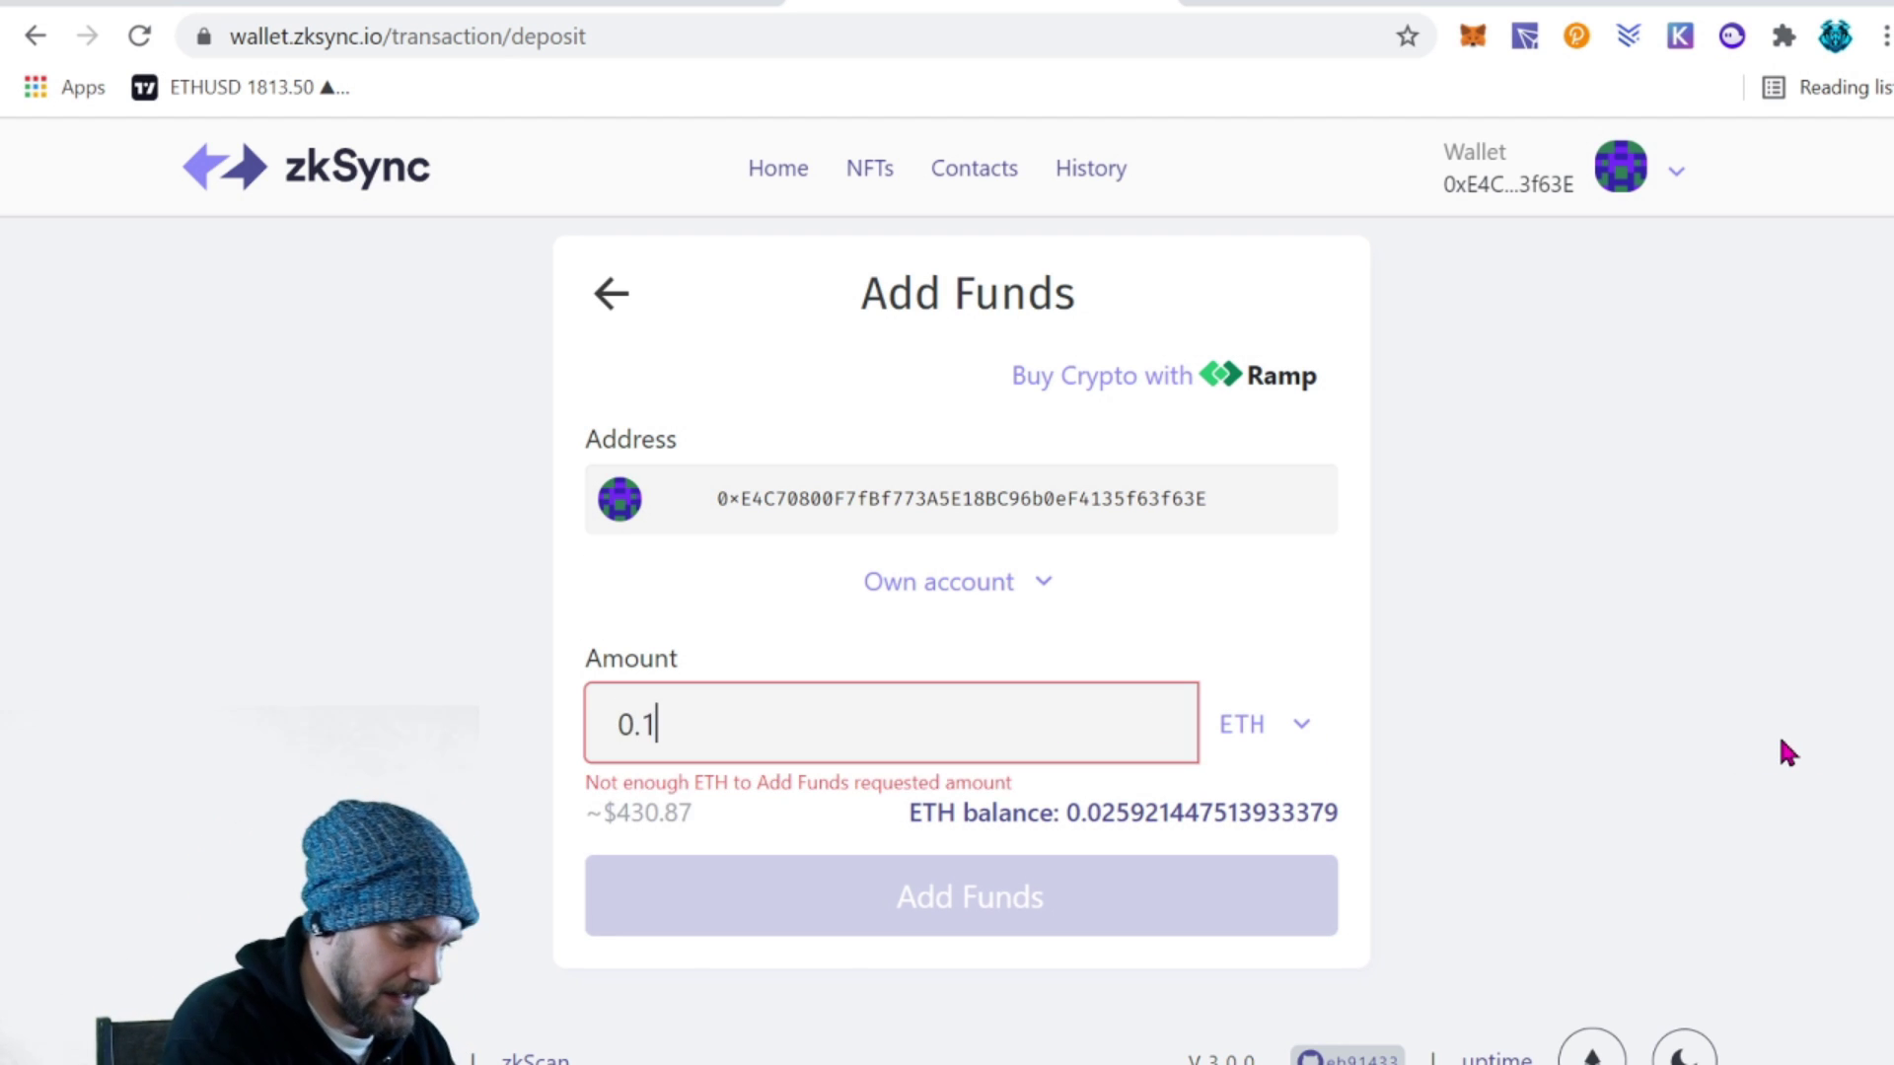
{"action": "key", "text": "BackSpace"}
{"action": "type", "text": "01"}
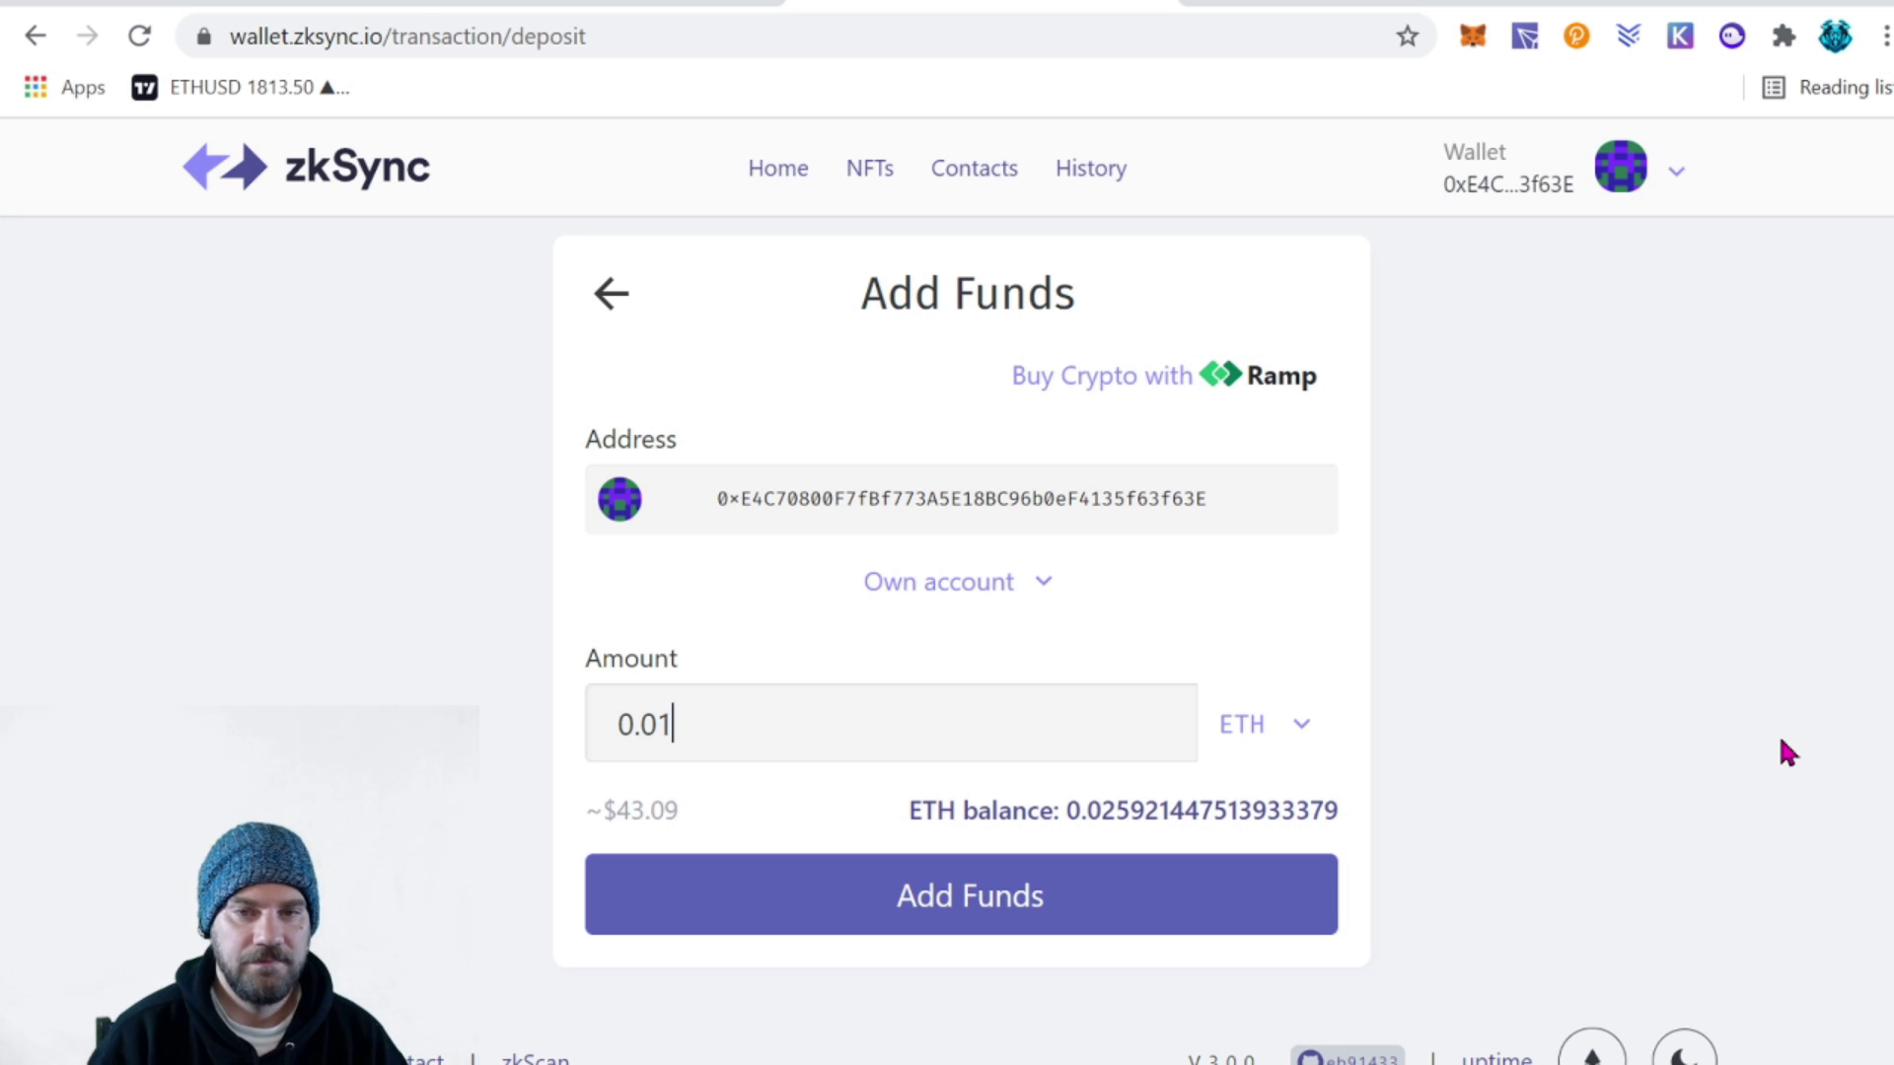
Submit the ETH deposit, confirm it in MetaMask after reviewing the gas fee, and switch the wallet page to the dark theme
{"action": "left_click", "coordinate": [968, 918]}
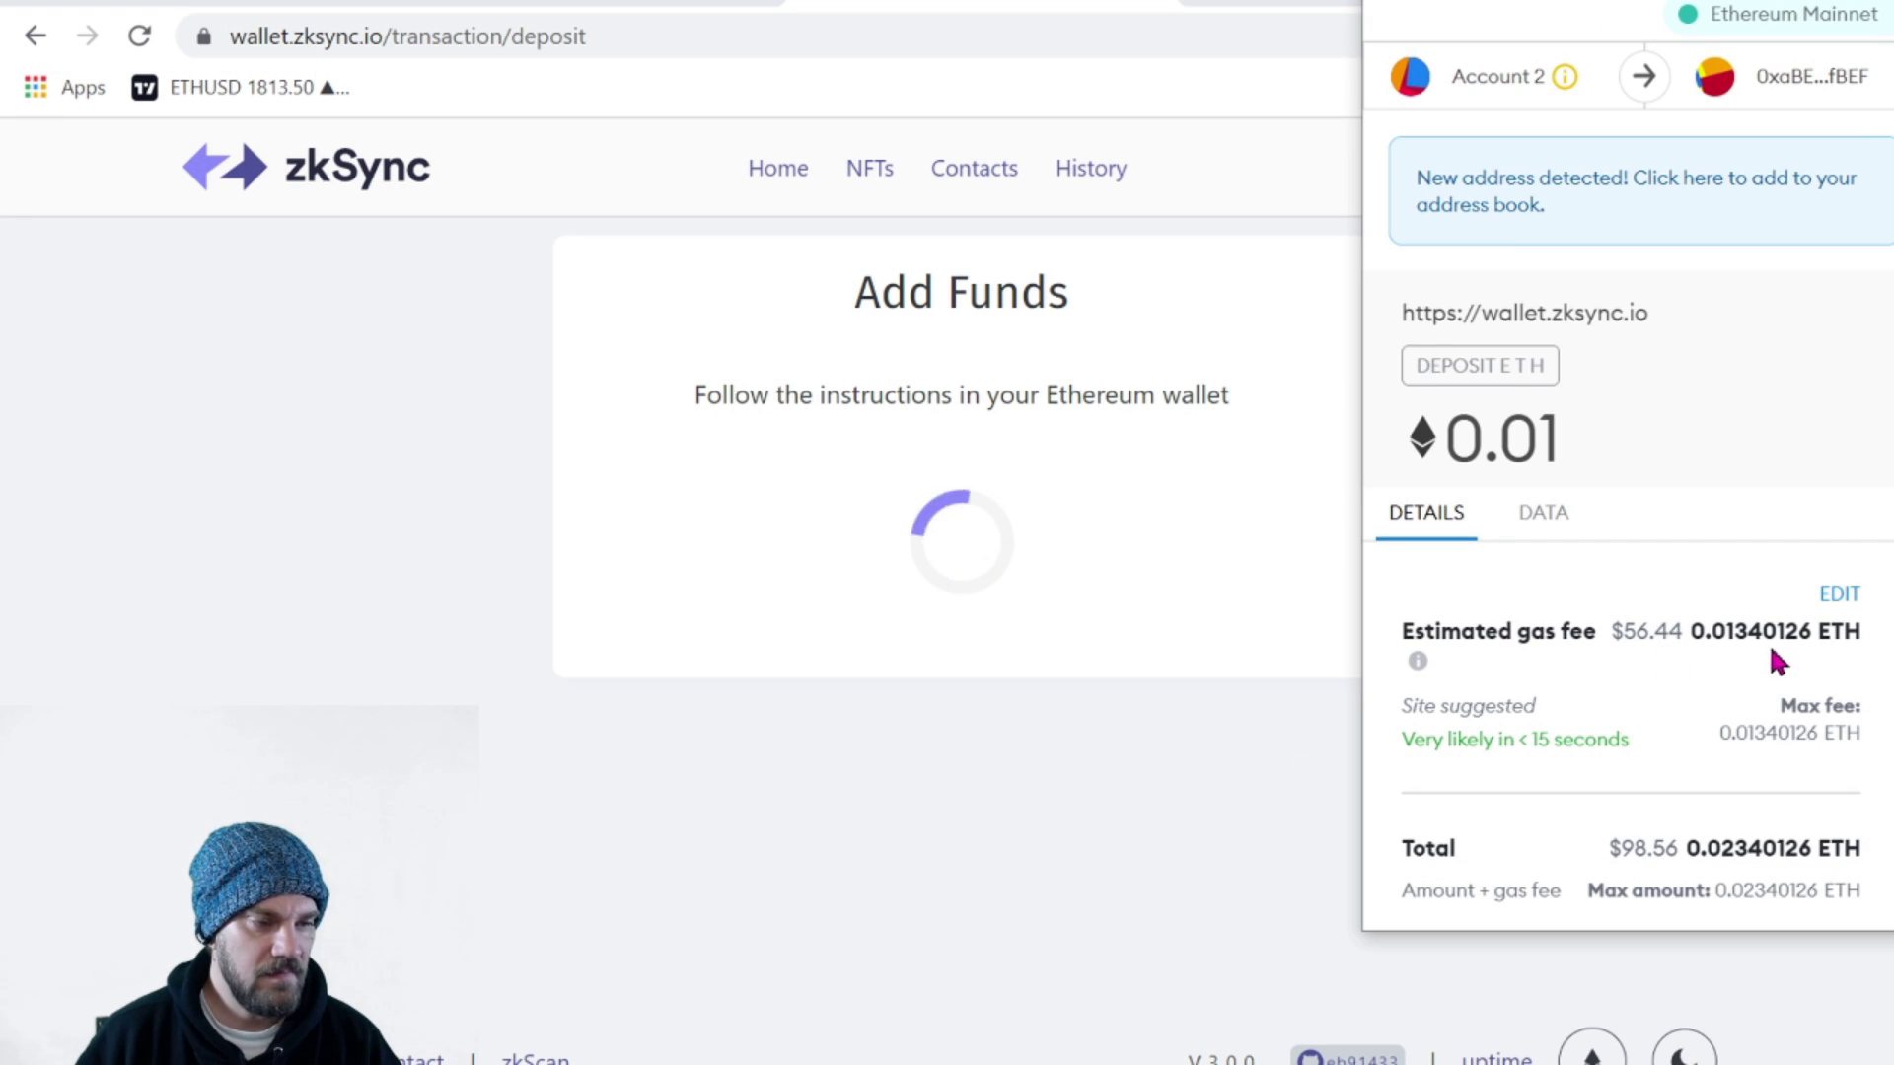
{"action": "scroll", "coordinate": [1742, 641], "scroll_direction": "down", "scroll_amount": 3}
{"action": "scroll", "coordinate": [1766, 656], "scroll_direction": "up", "scroll_amount": 3}
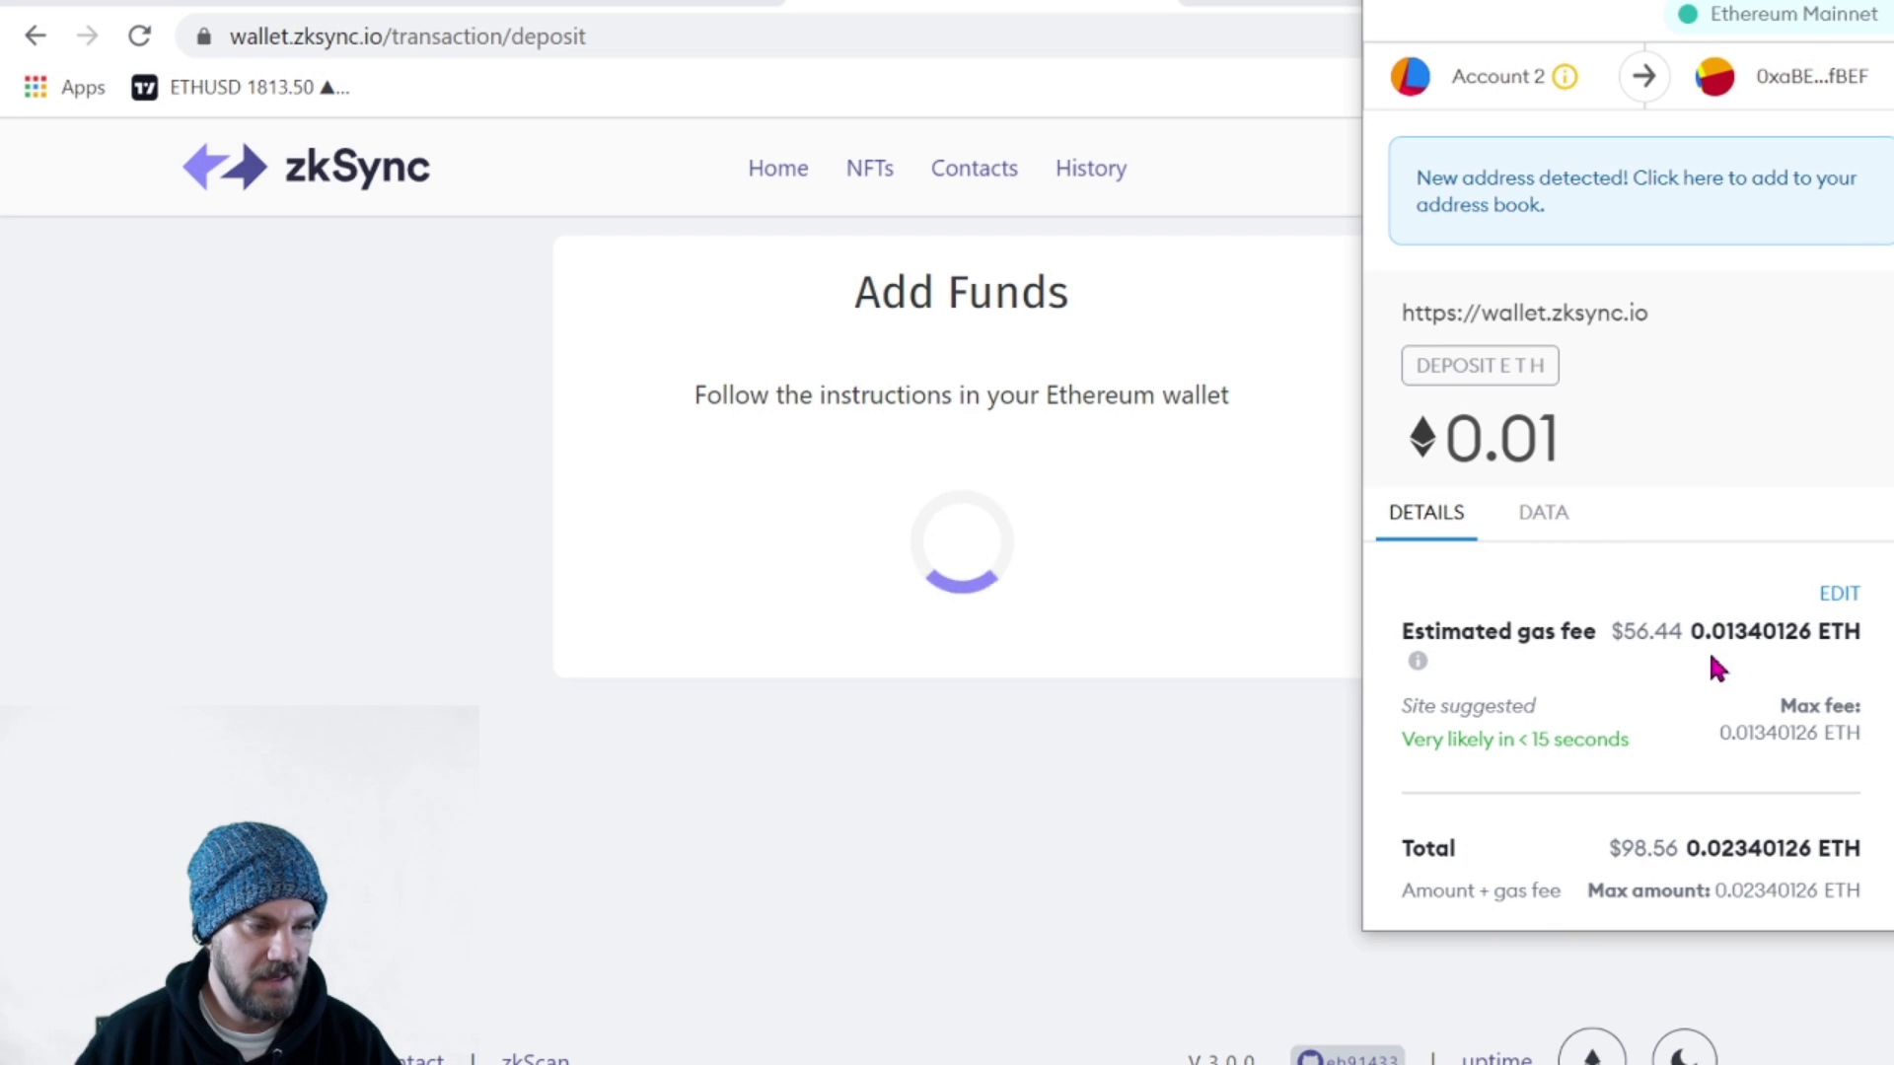
{"action": "scroll", "coordinate": [1795, 651], "scroll_direction": "down", "scroll_amount": 3}
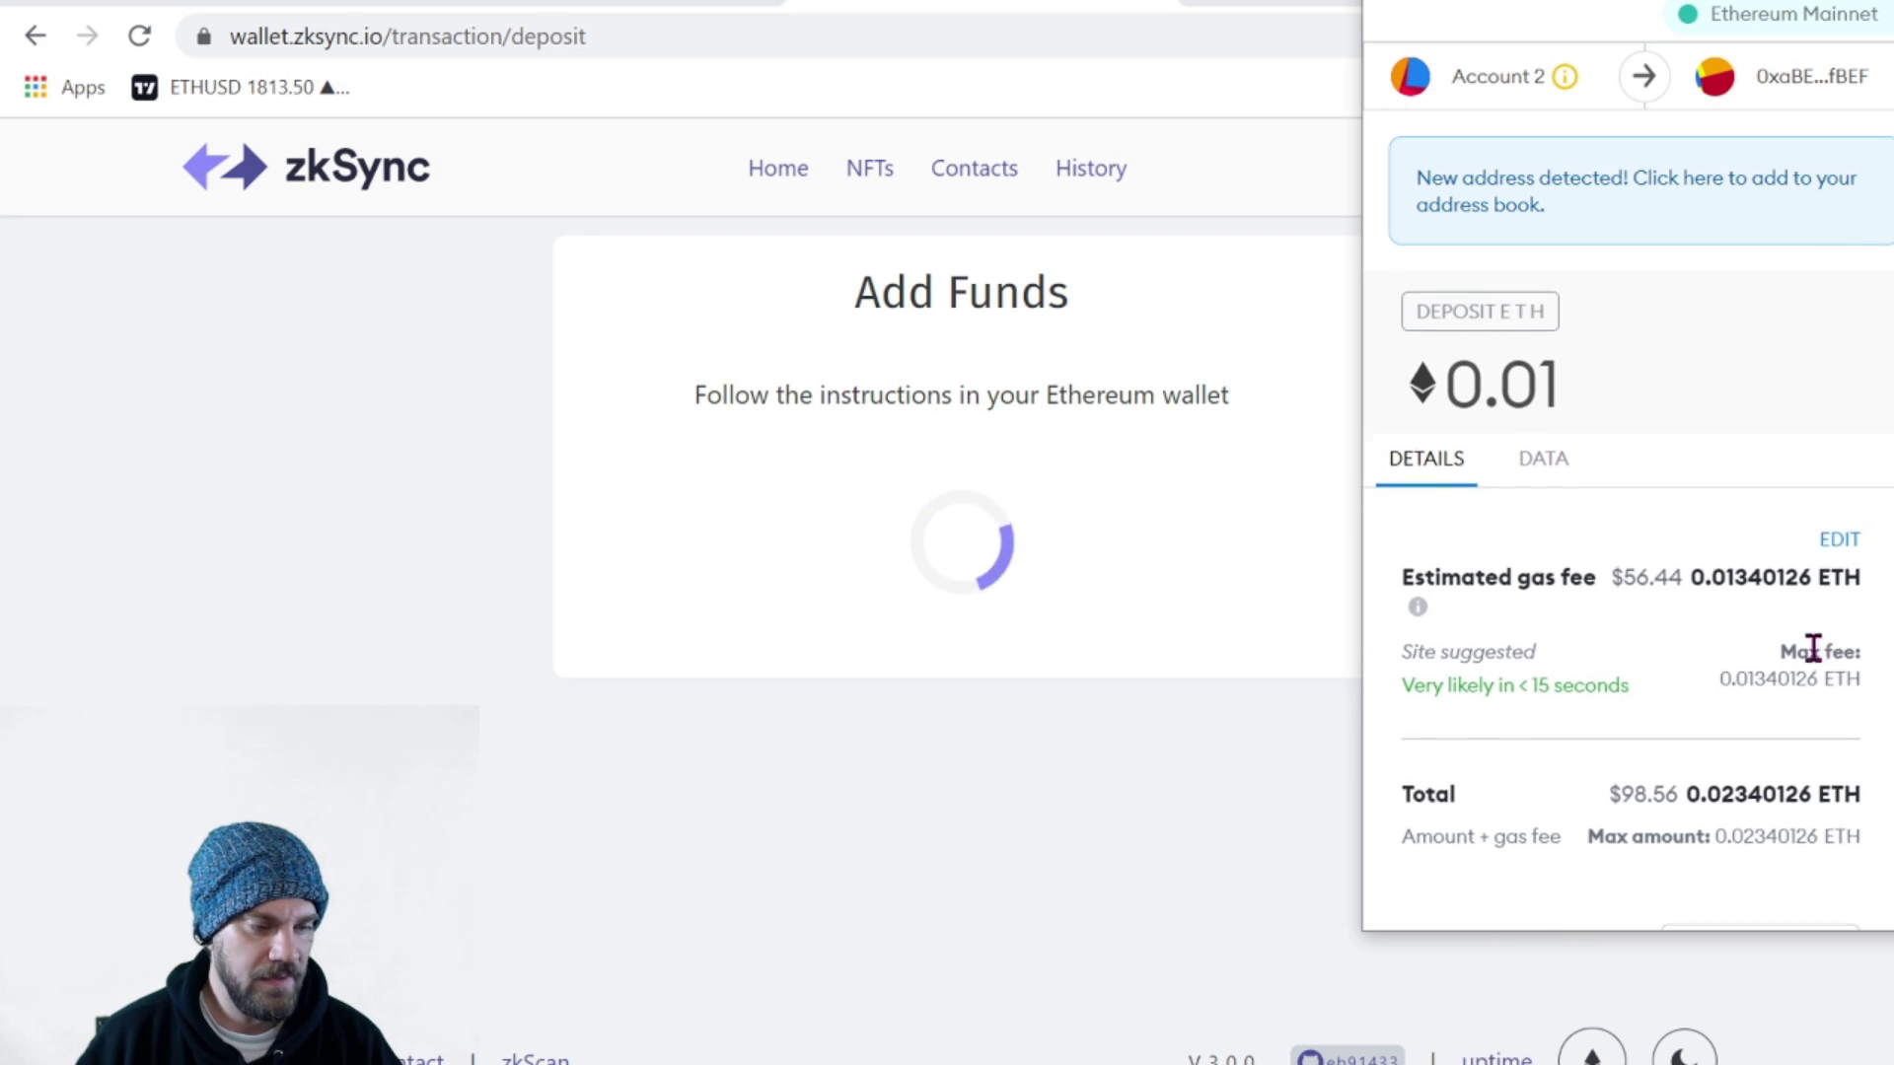
{"action": "left_click", "coordinate": [1782, 898]}
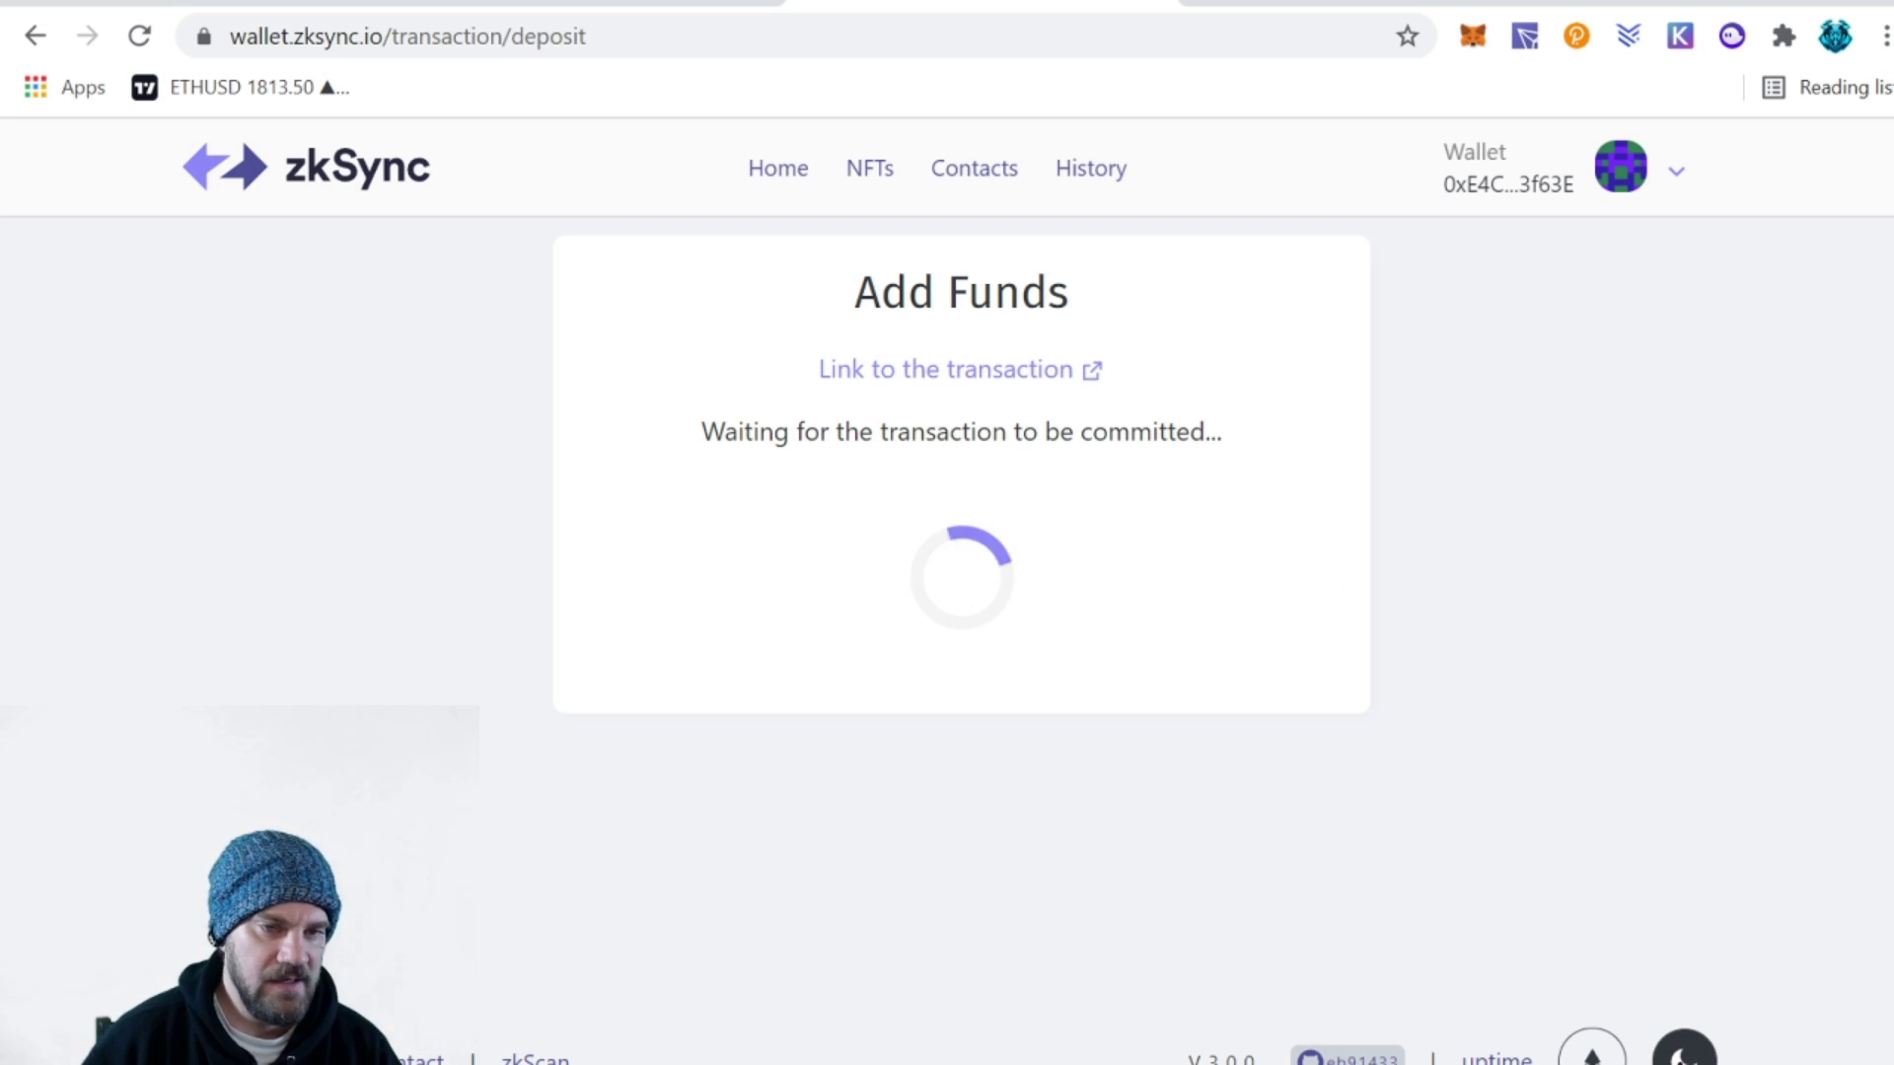
{"action": "left_click", "coordinate": [1685, 1054]}
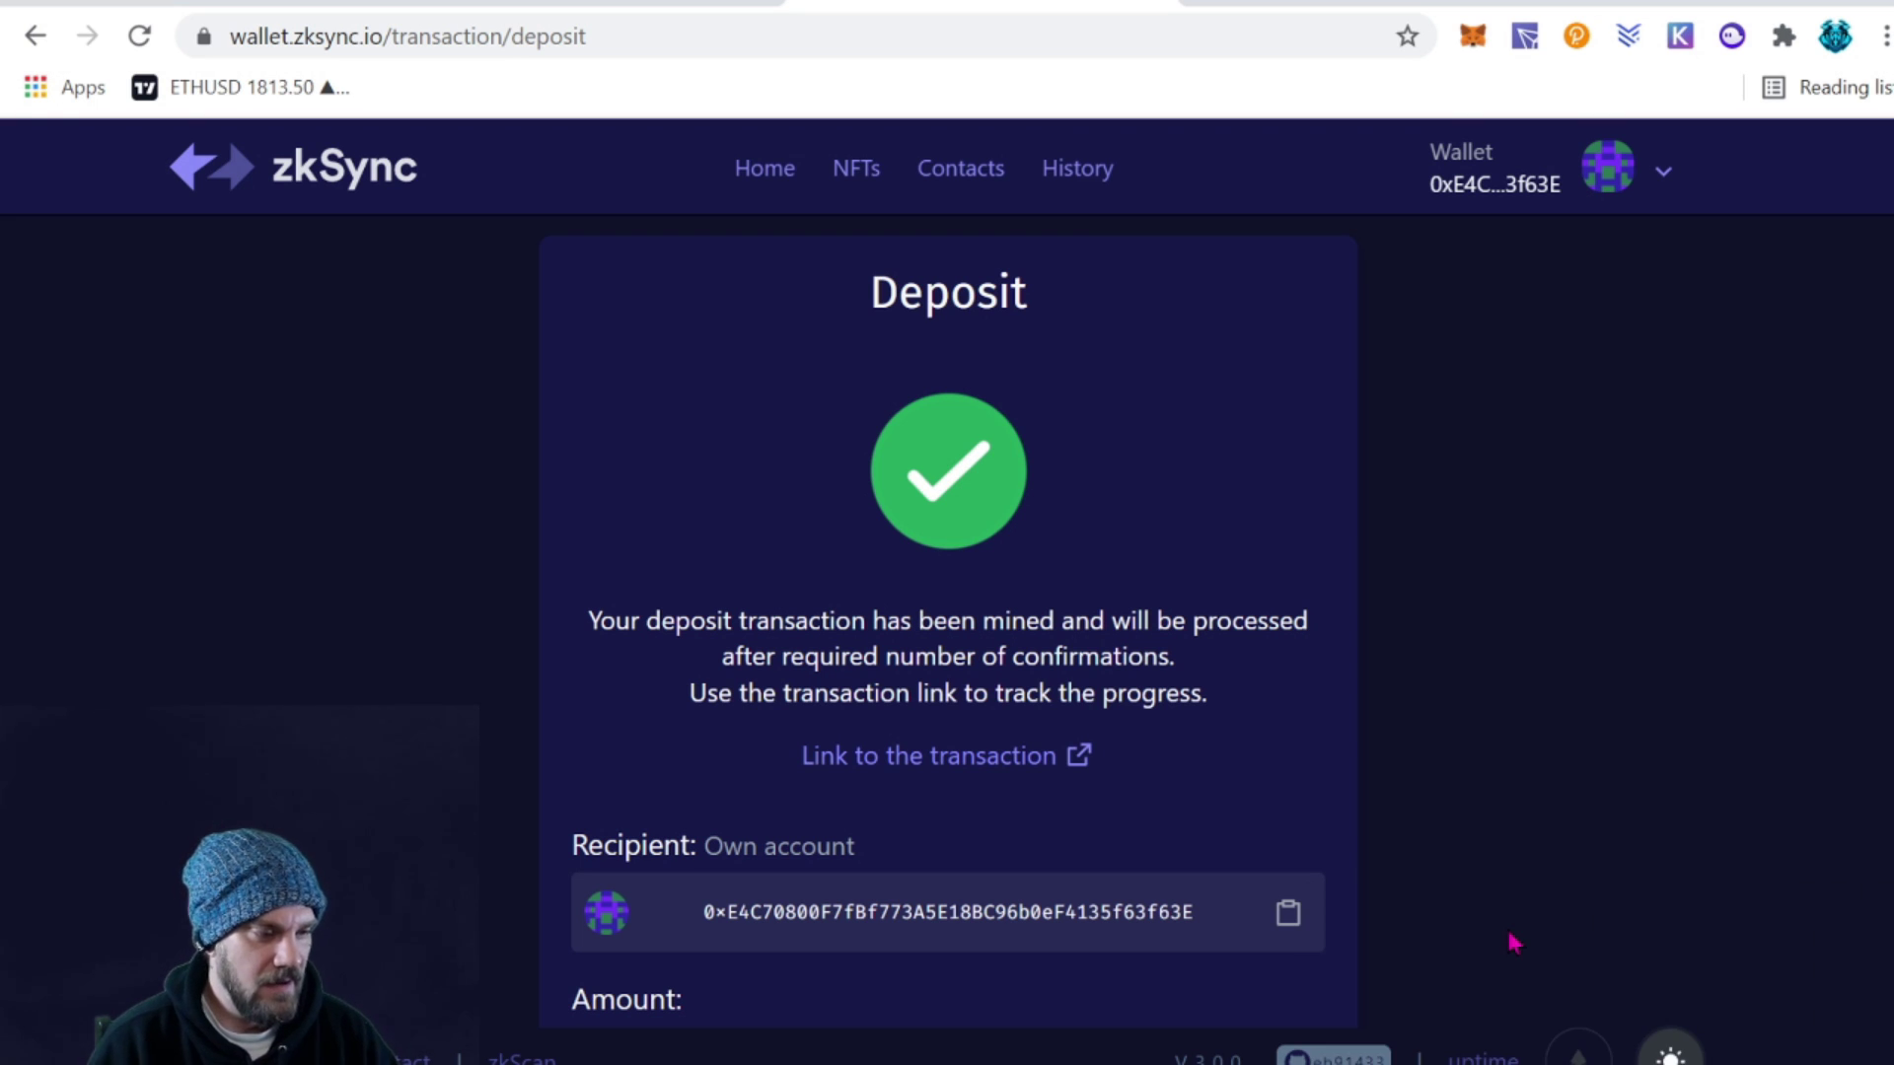
Review the deposit's transaction details on Etherscan, close them, and dismiss the deposit confirmation to return to the L2 balances
{"action": "scroll", "coordinate": [1512, 941], "scroll_direction": "down", "scroll_amount": 2}
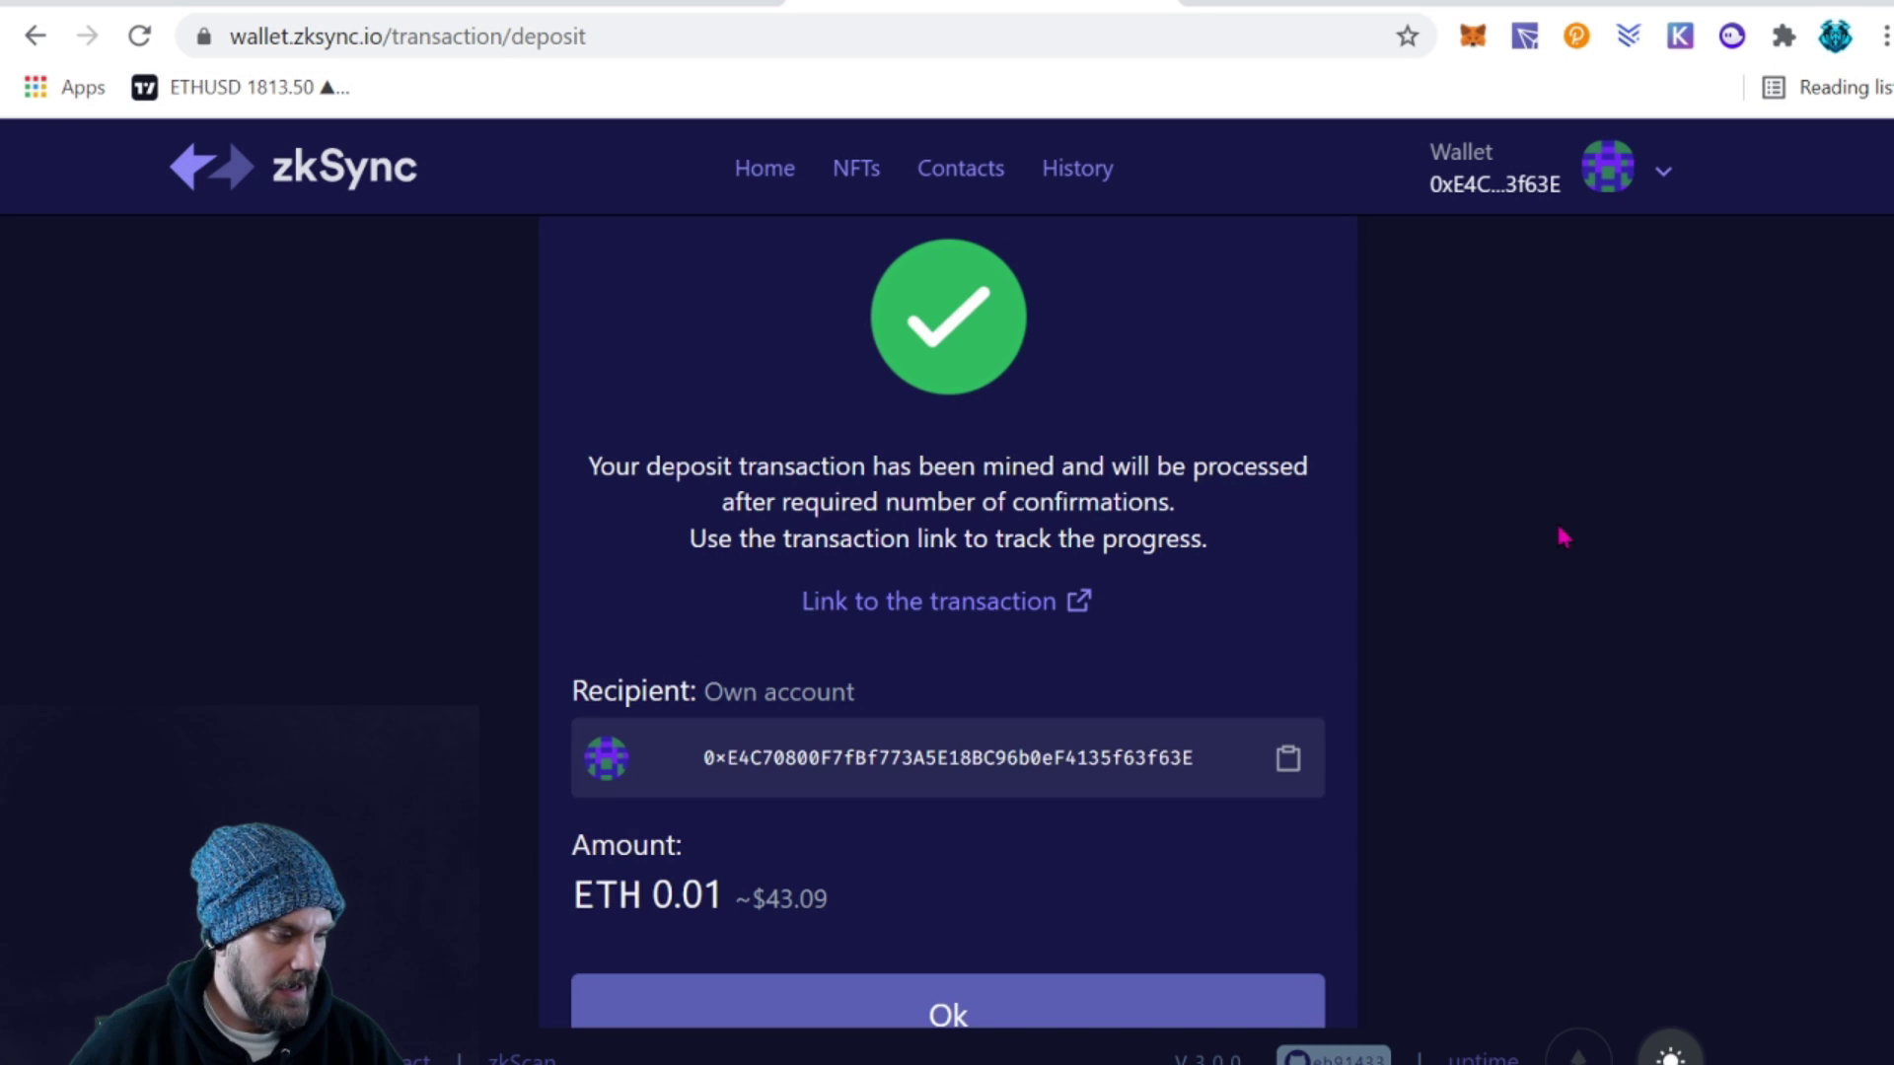
{"action": "left_click", "coordinate": [989, 611]}
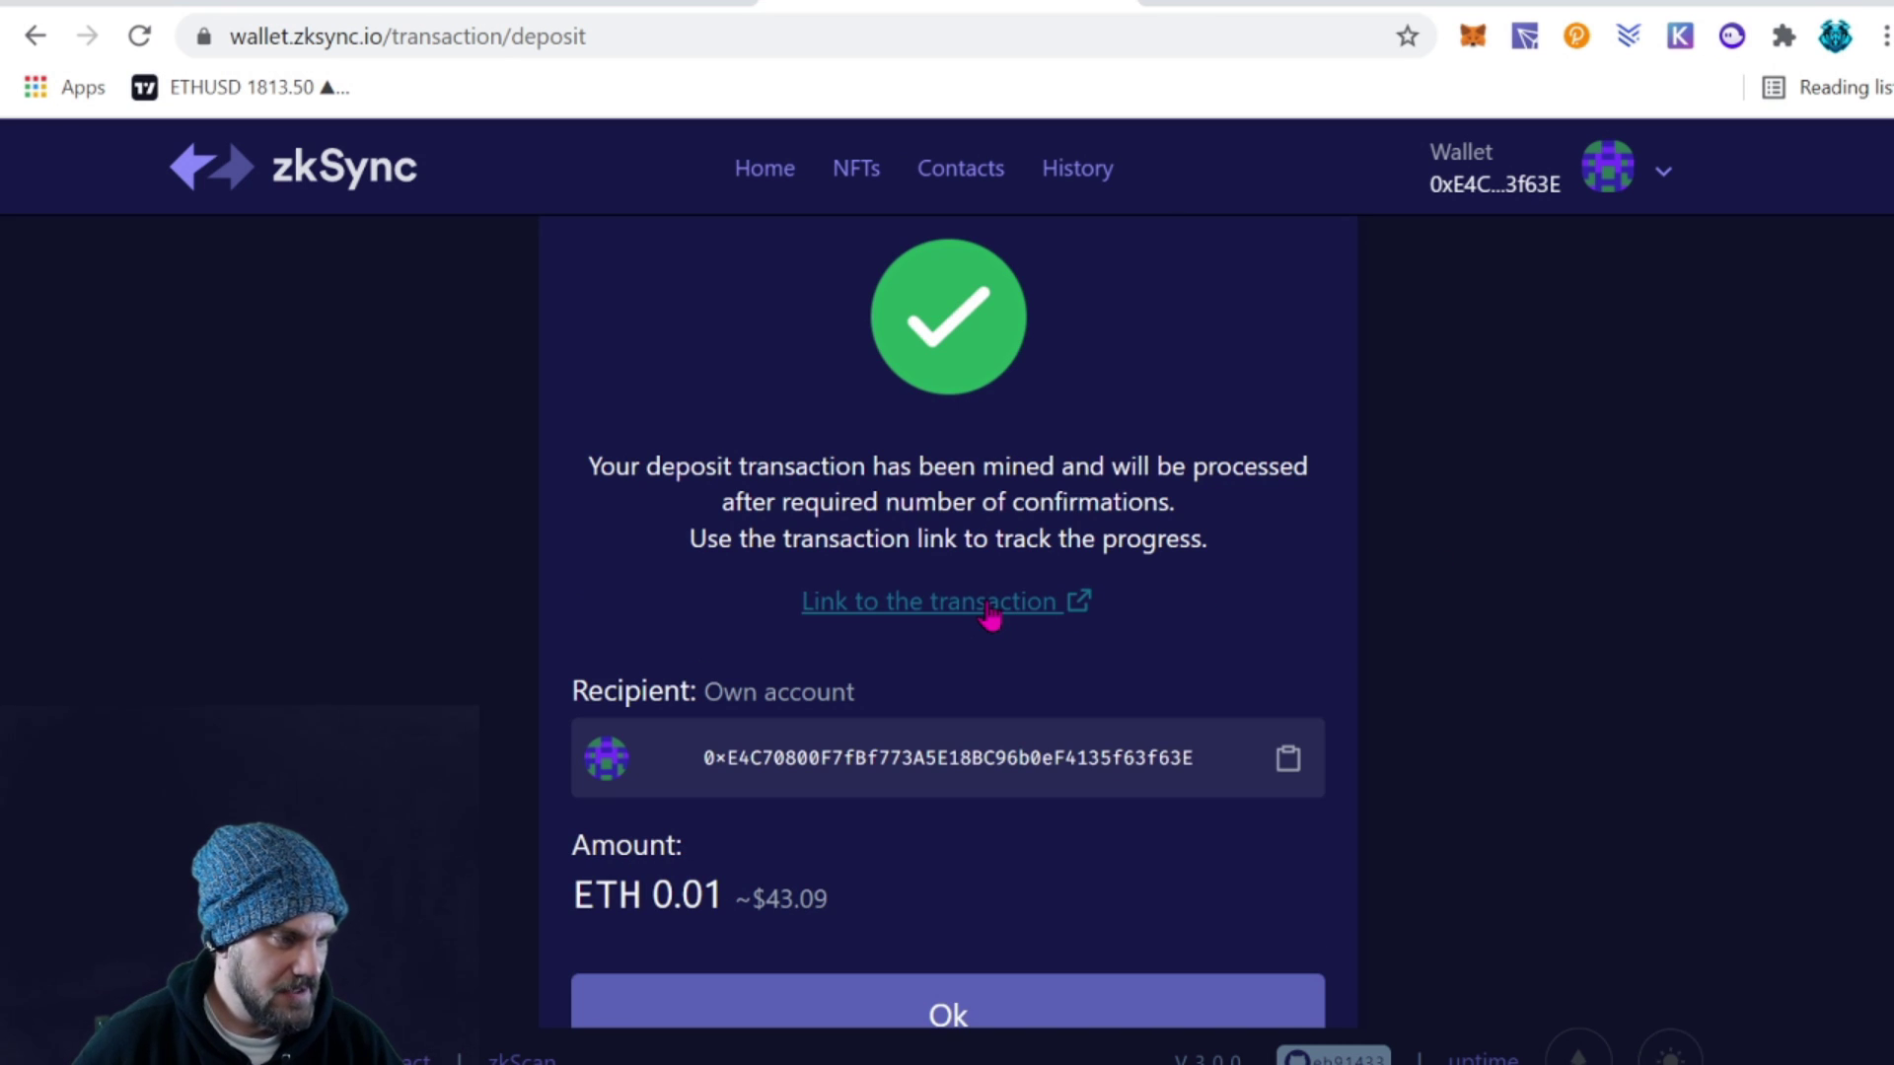
{"action": "left_click", "coordinate": [1311, 9]}
{"action": "scroll", "coordinate": [1598, 457], "scroll_direction": "down", "scroll_amount": 2}
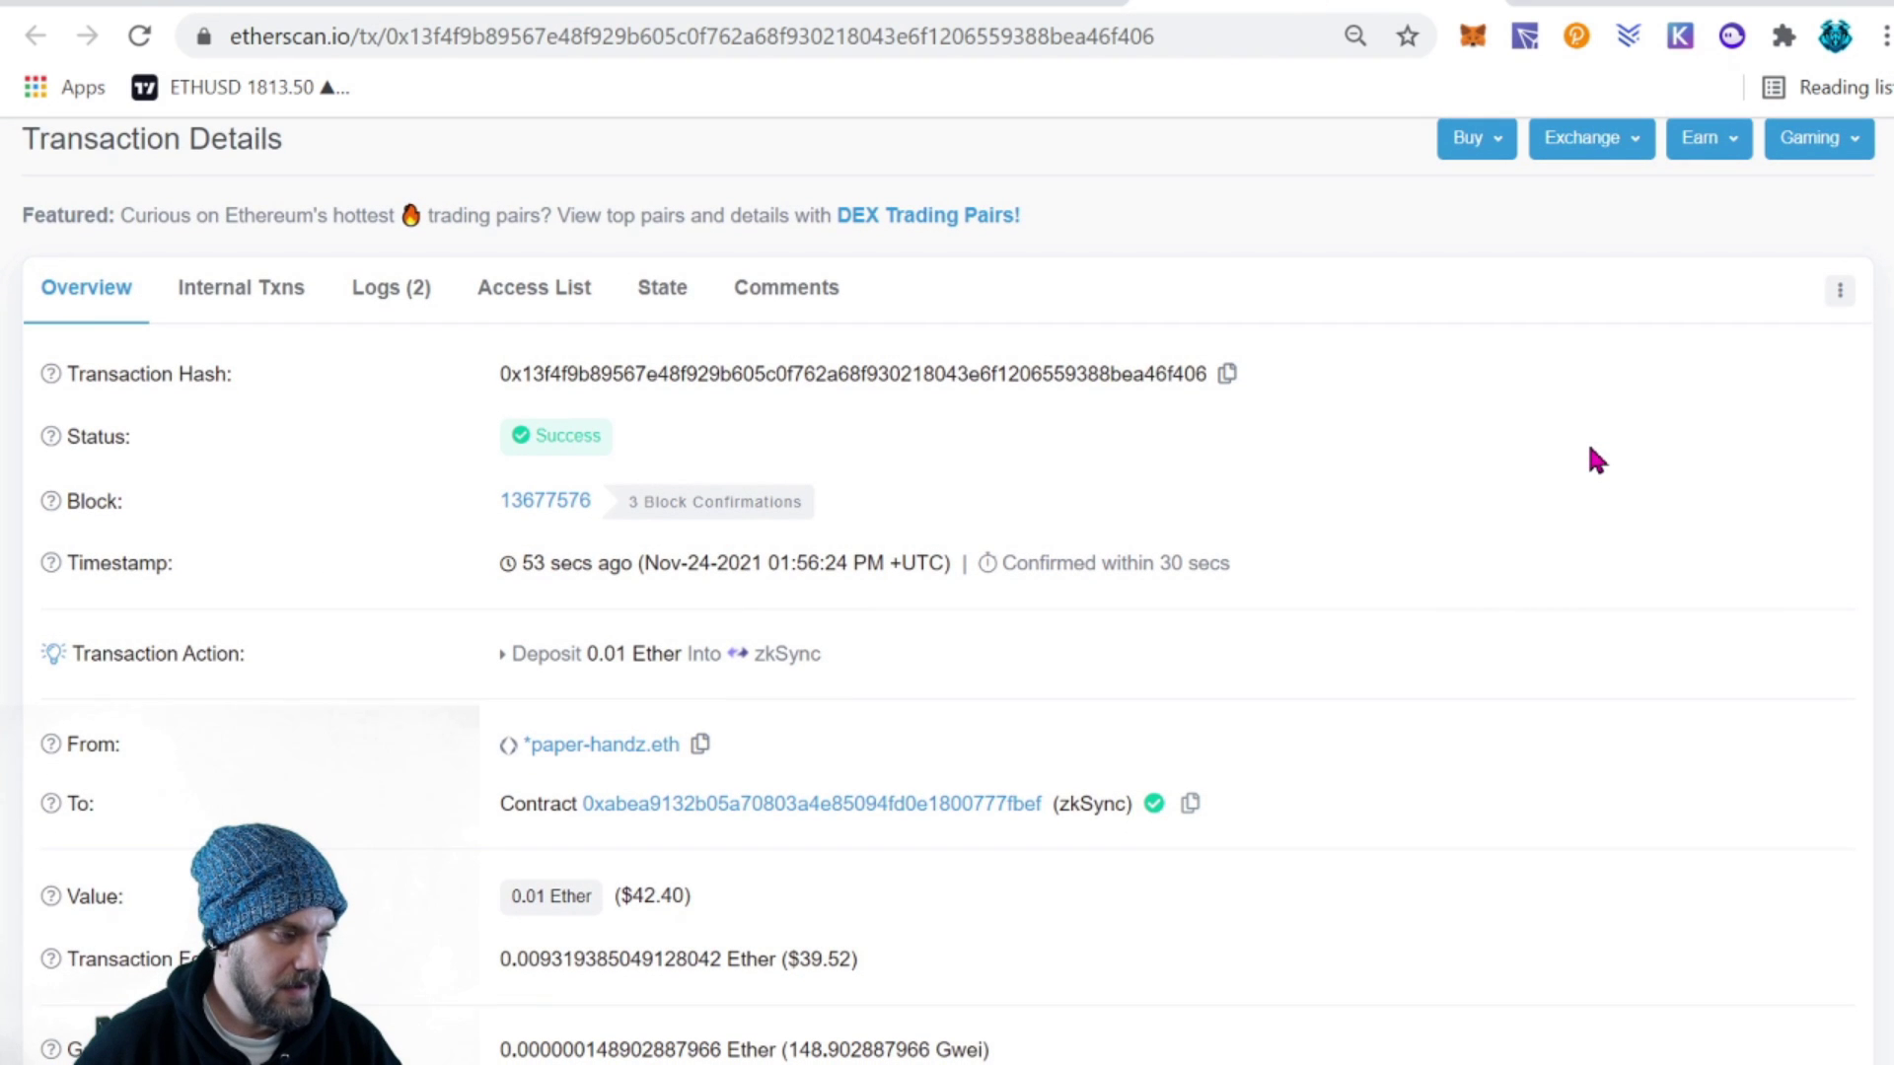
{"action": "key", "text": "ctrl+w"}
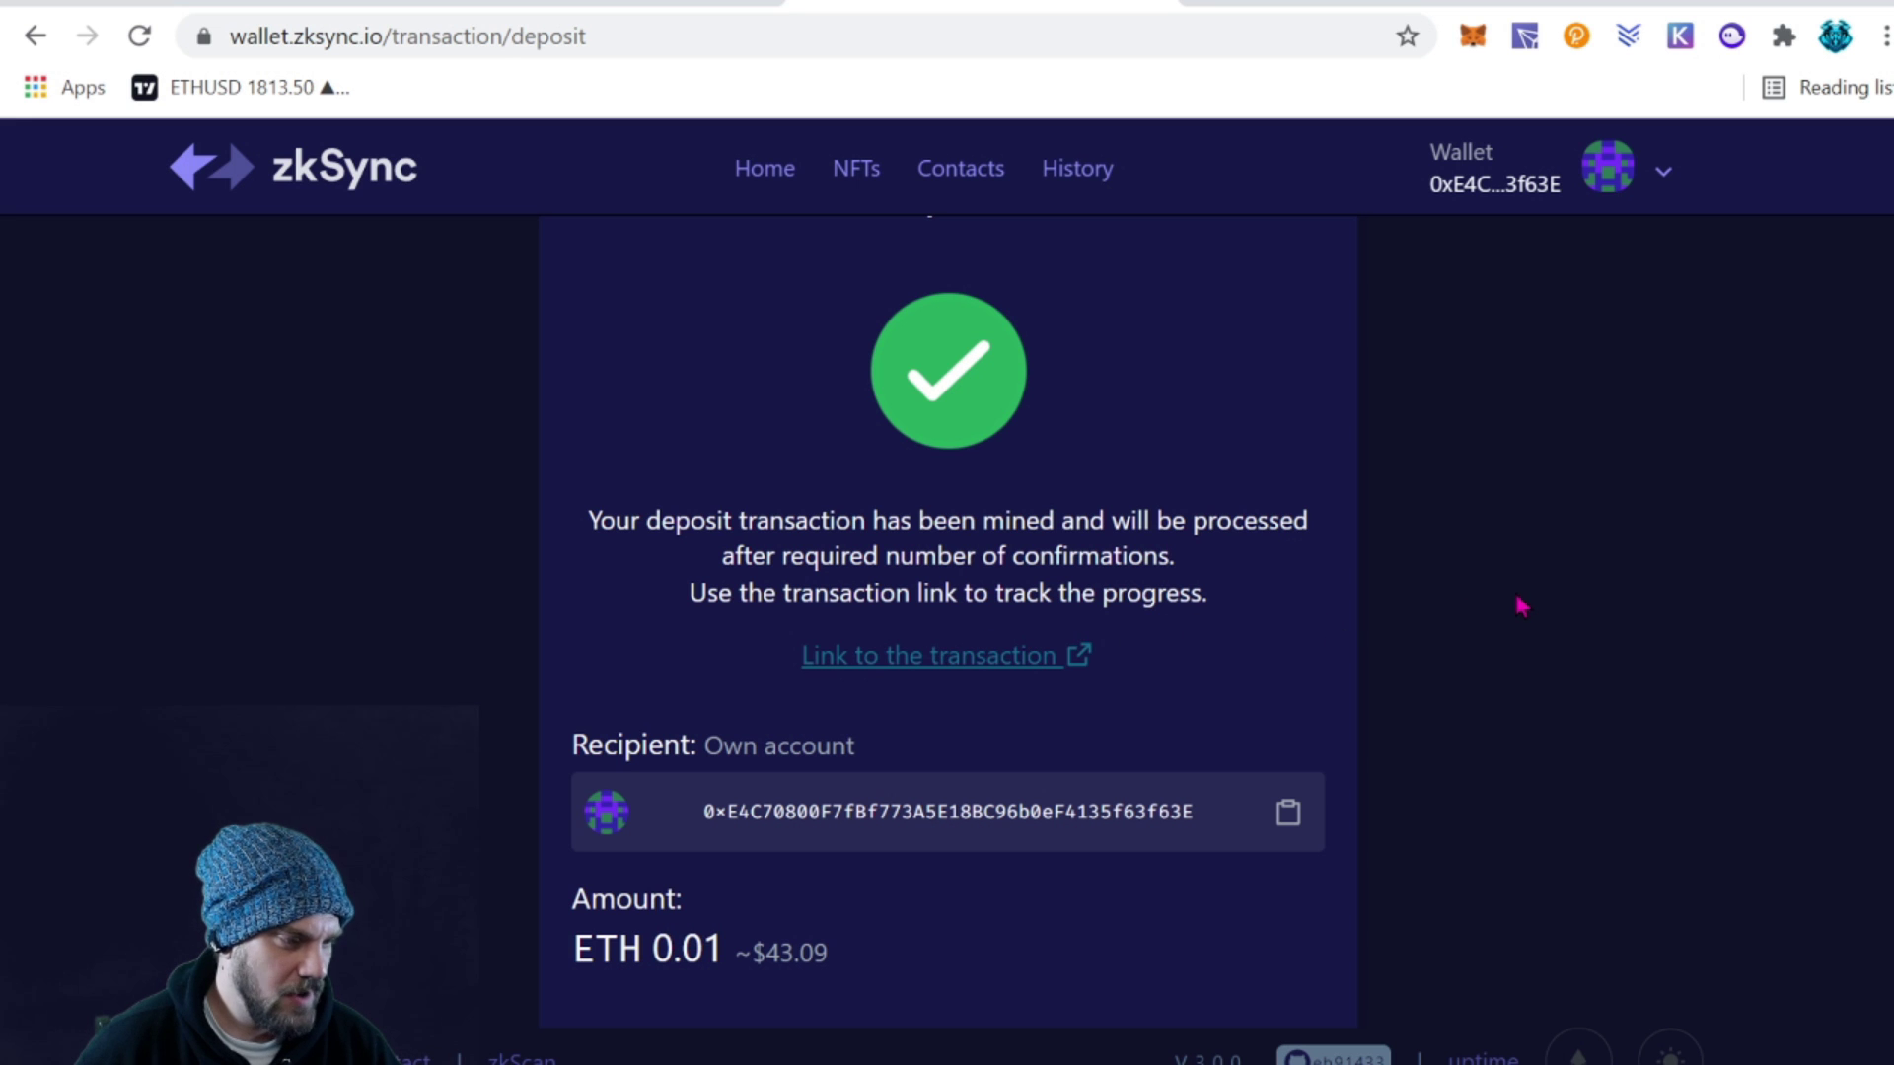
{"action": "scroll", "coordinate": [1513, 596], "scroll_direction": "down", "scroll_amount": 2}
{"action": "left_click", "coordinate": [929, 921]}
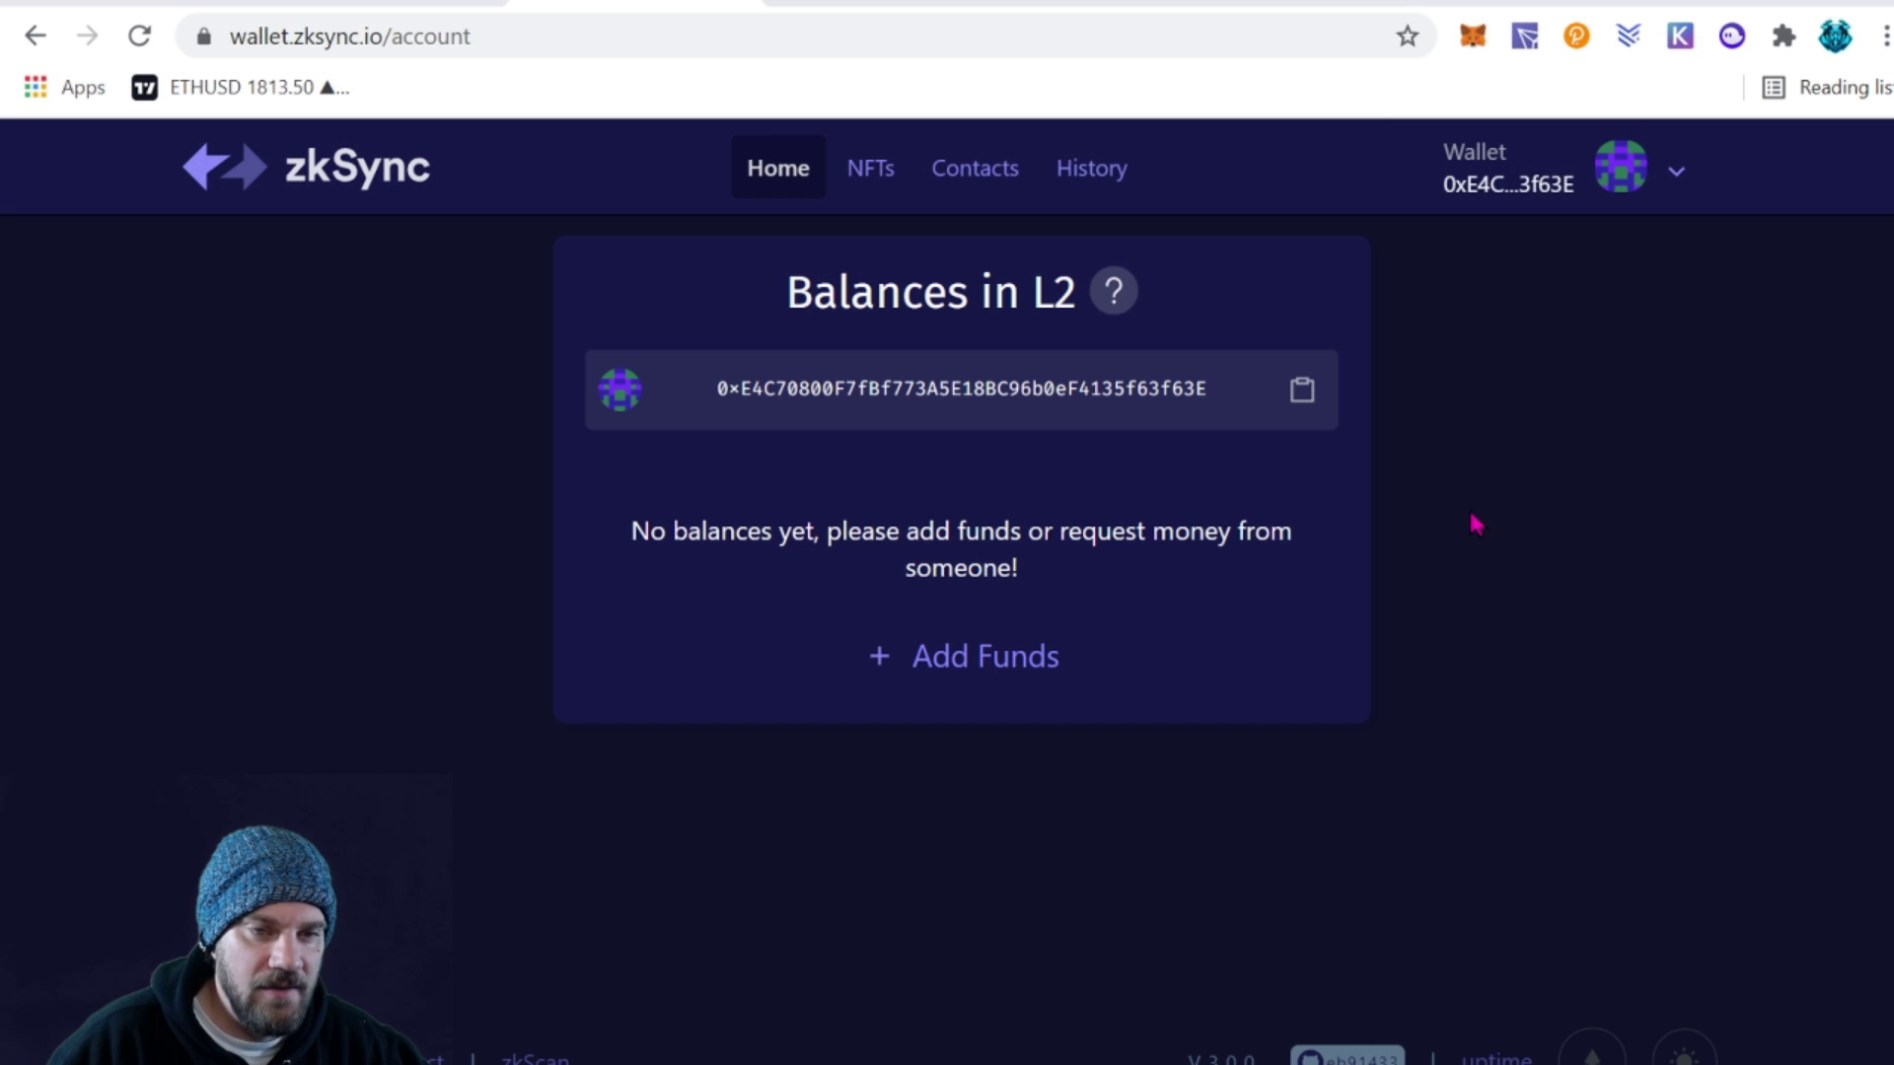
Switch to the zkSync 2.0 zkEVM testnet page and launch its swap app
{"action": "key", "text": "ctrl+Tab"}
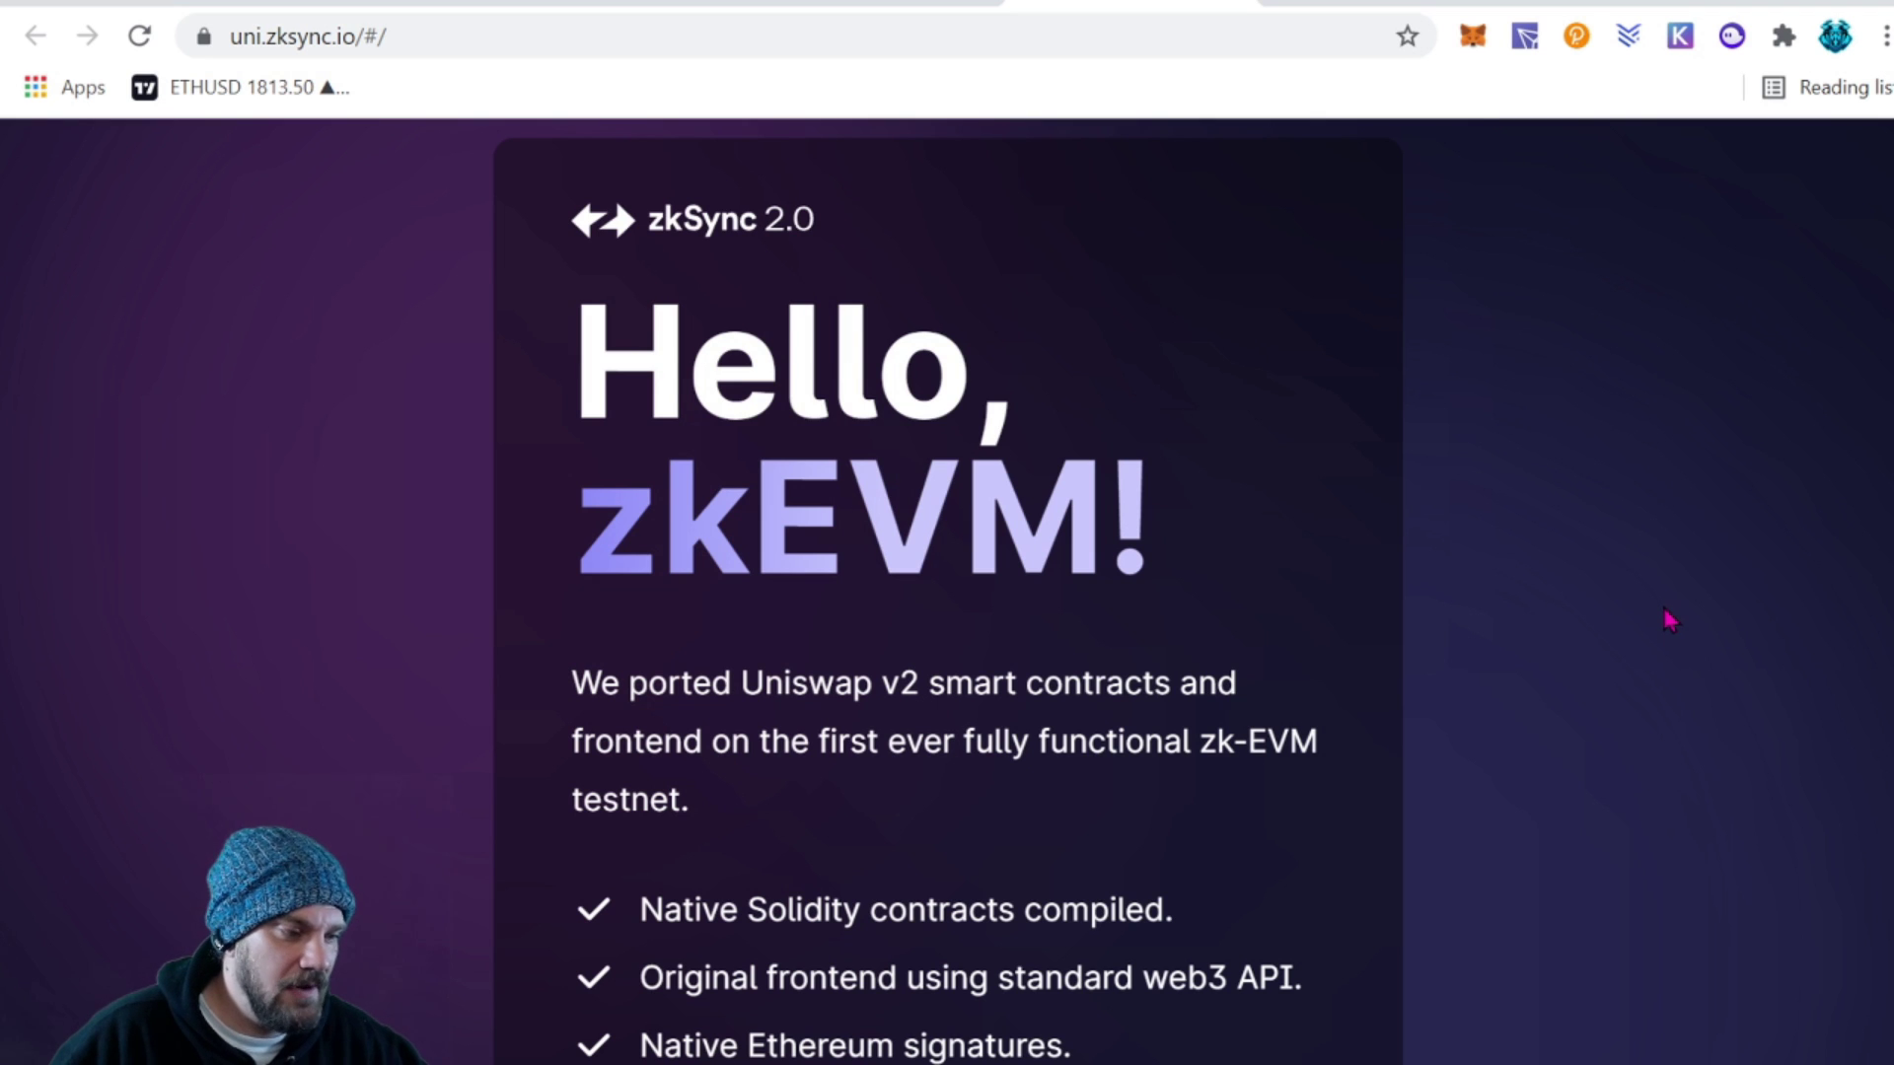
{"action": "scroll", "coordinate": [1677, 605], "scroll_direction": "down", "scroll_amount": 2}
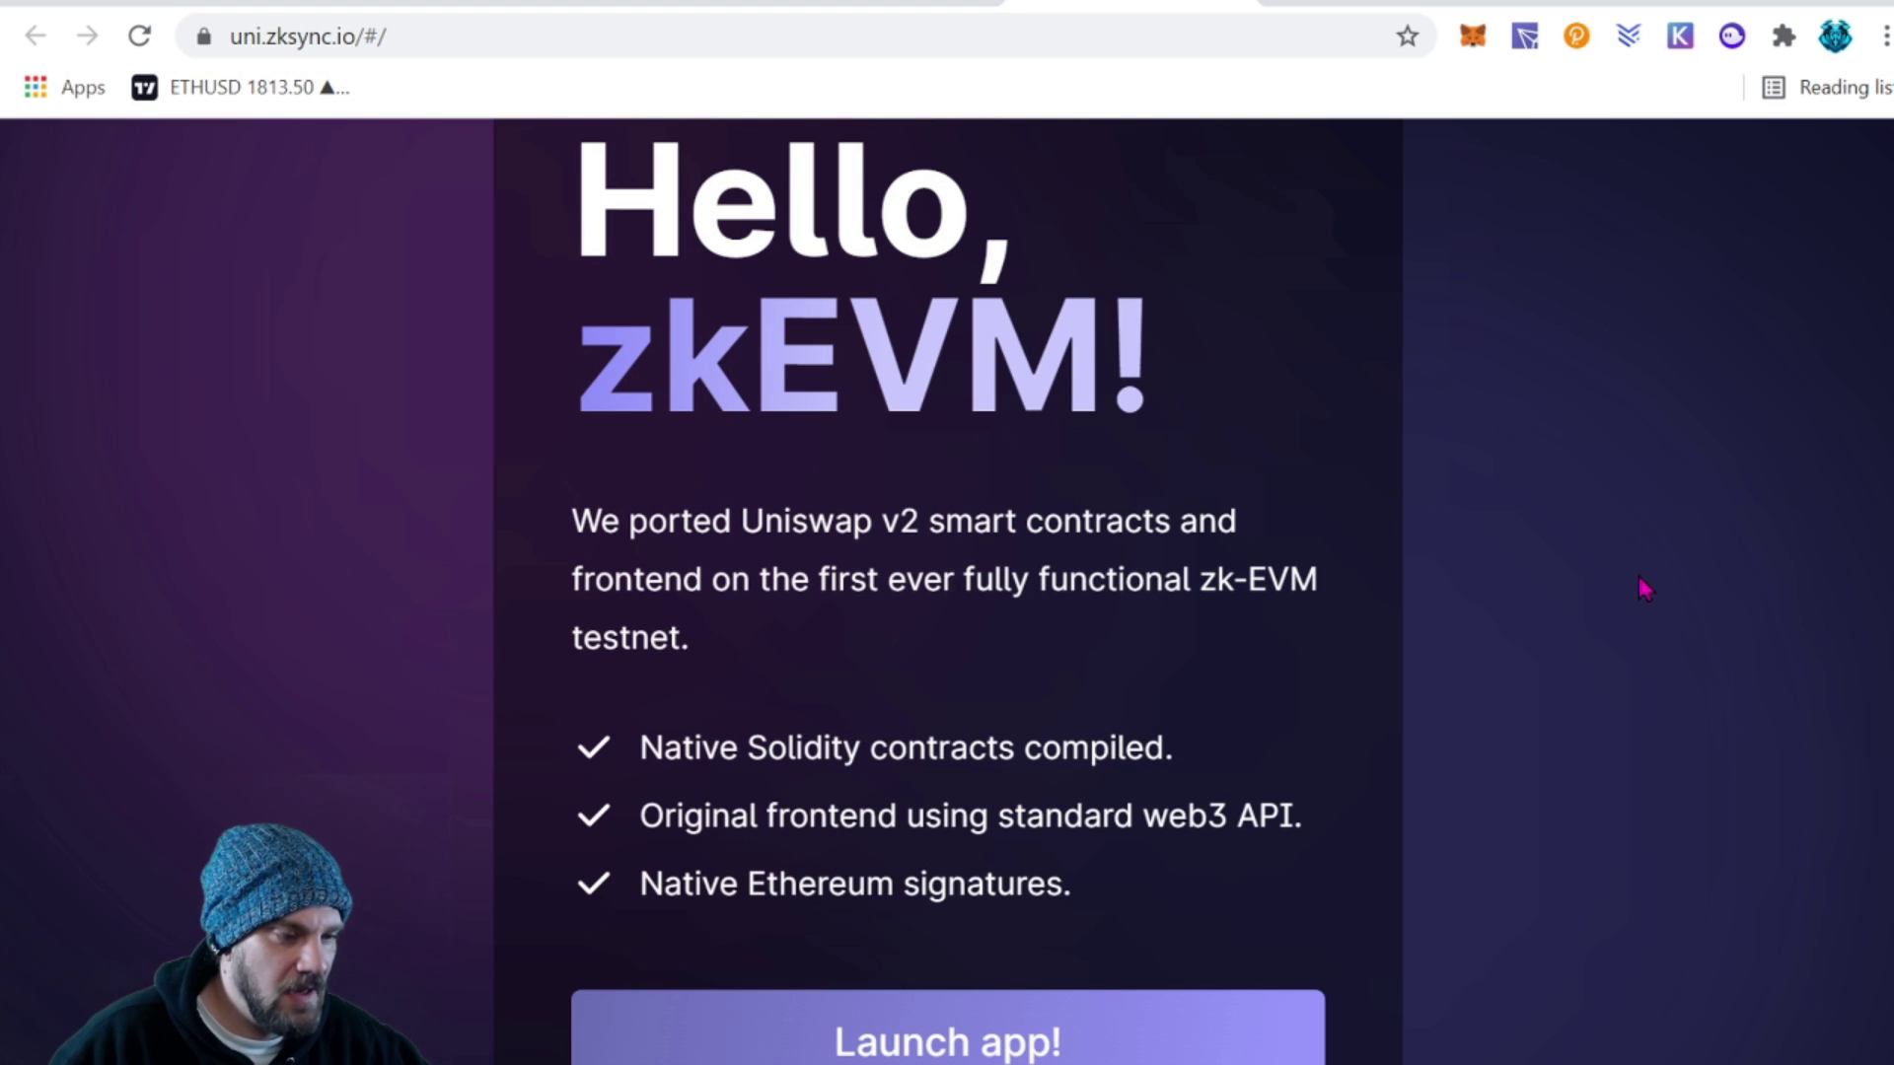
{"action": "scroll", "coordinate": [1637, 577], "scroll_direction": "down", "scroll_amount": 1}
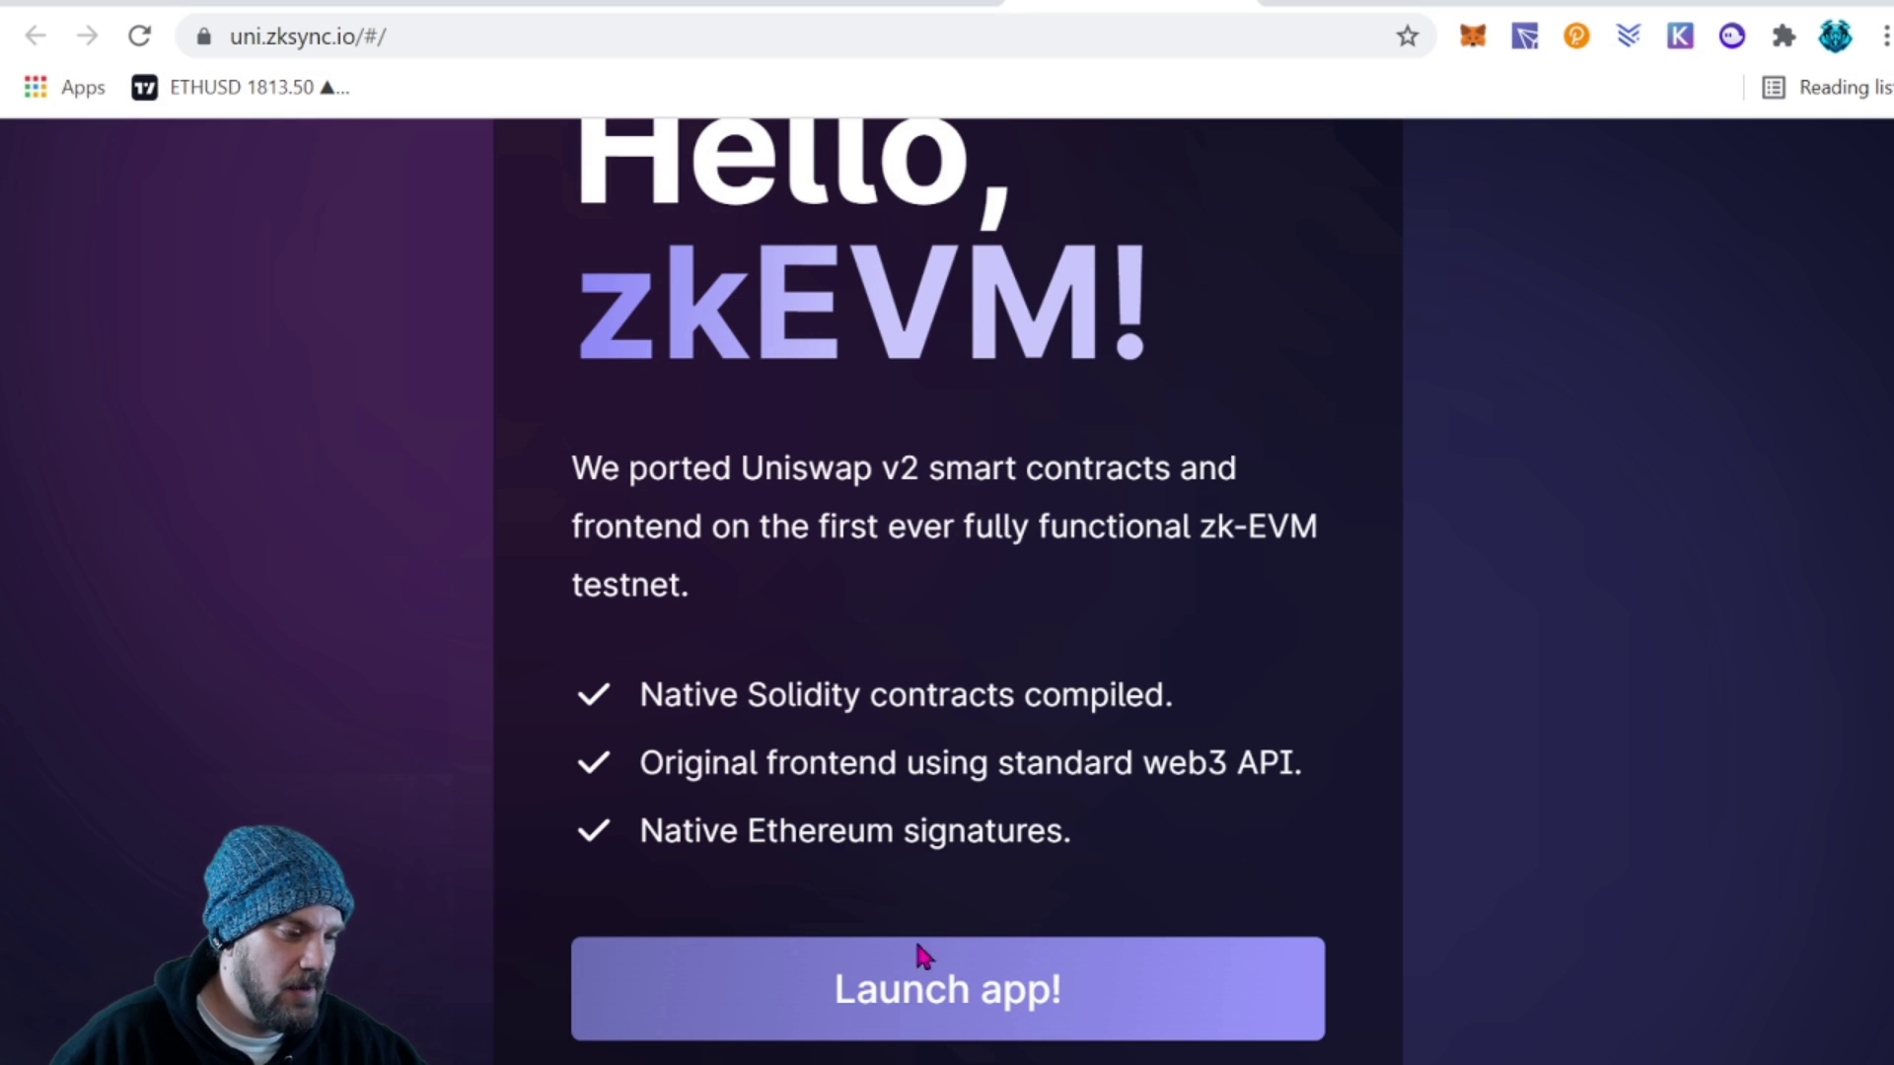
{"action": "left_click", "coordinate": [920, 1001]}
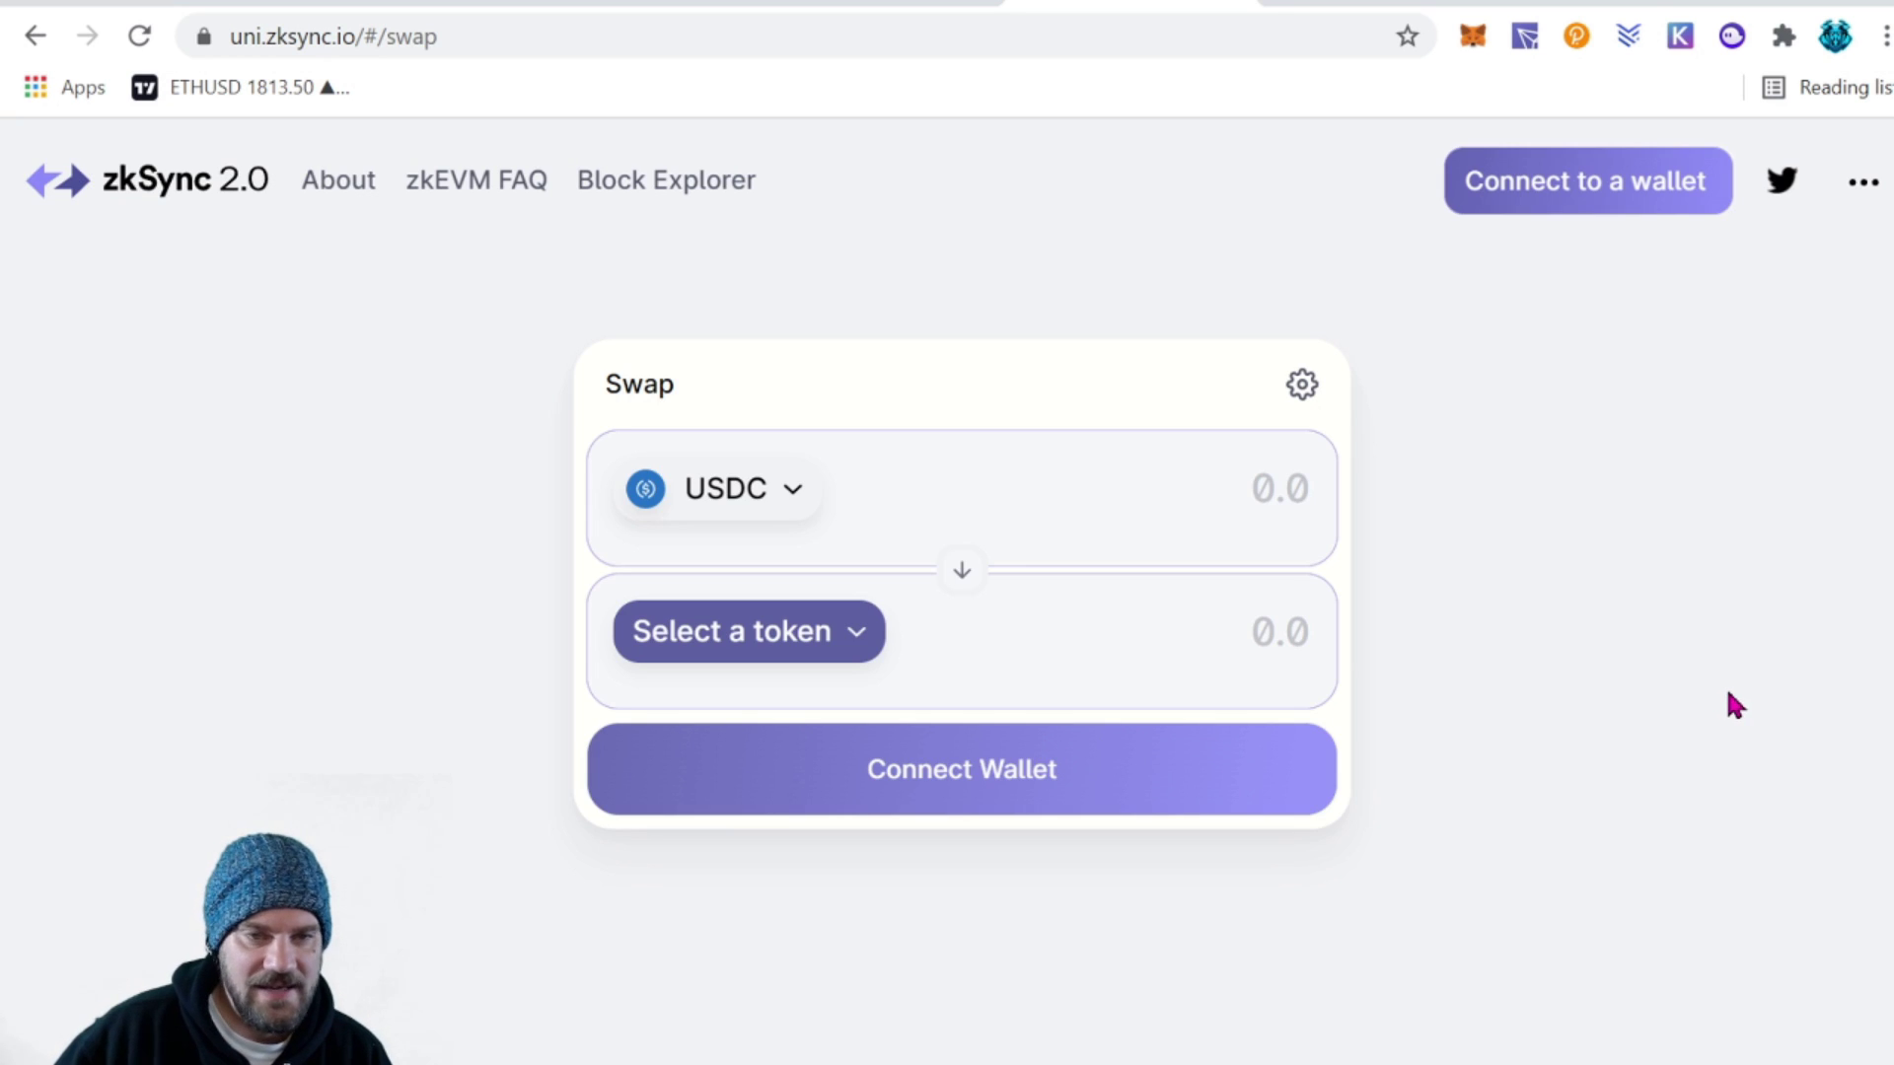
Connect the swap app to MetaMask using Account 1
{"action": "left_click", "coordinate": [1585, 198]}
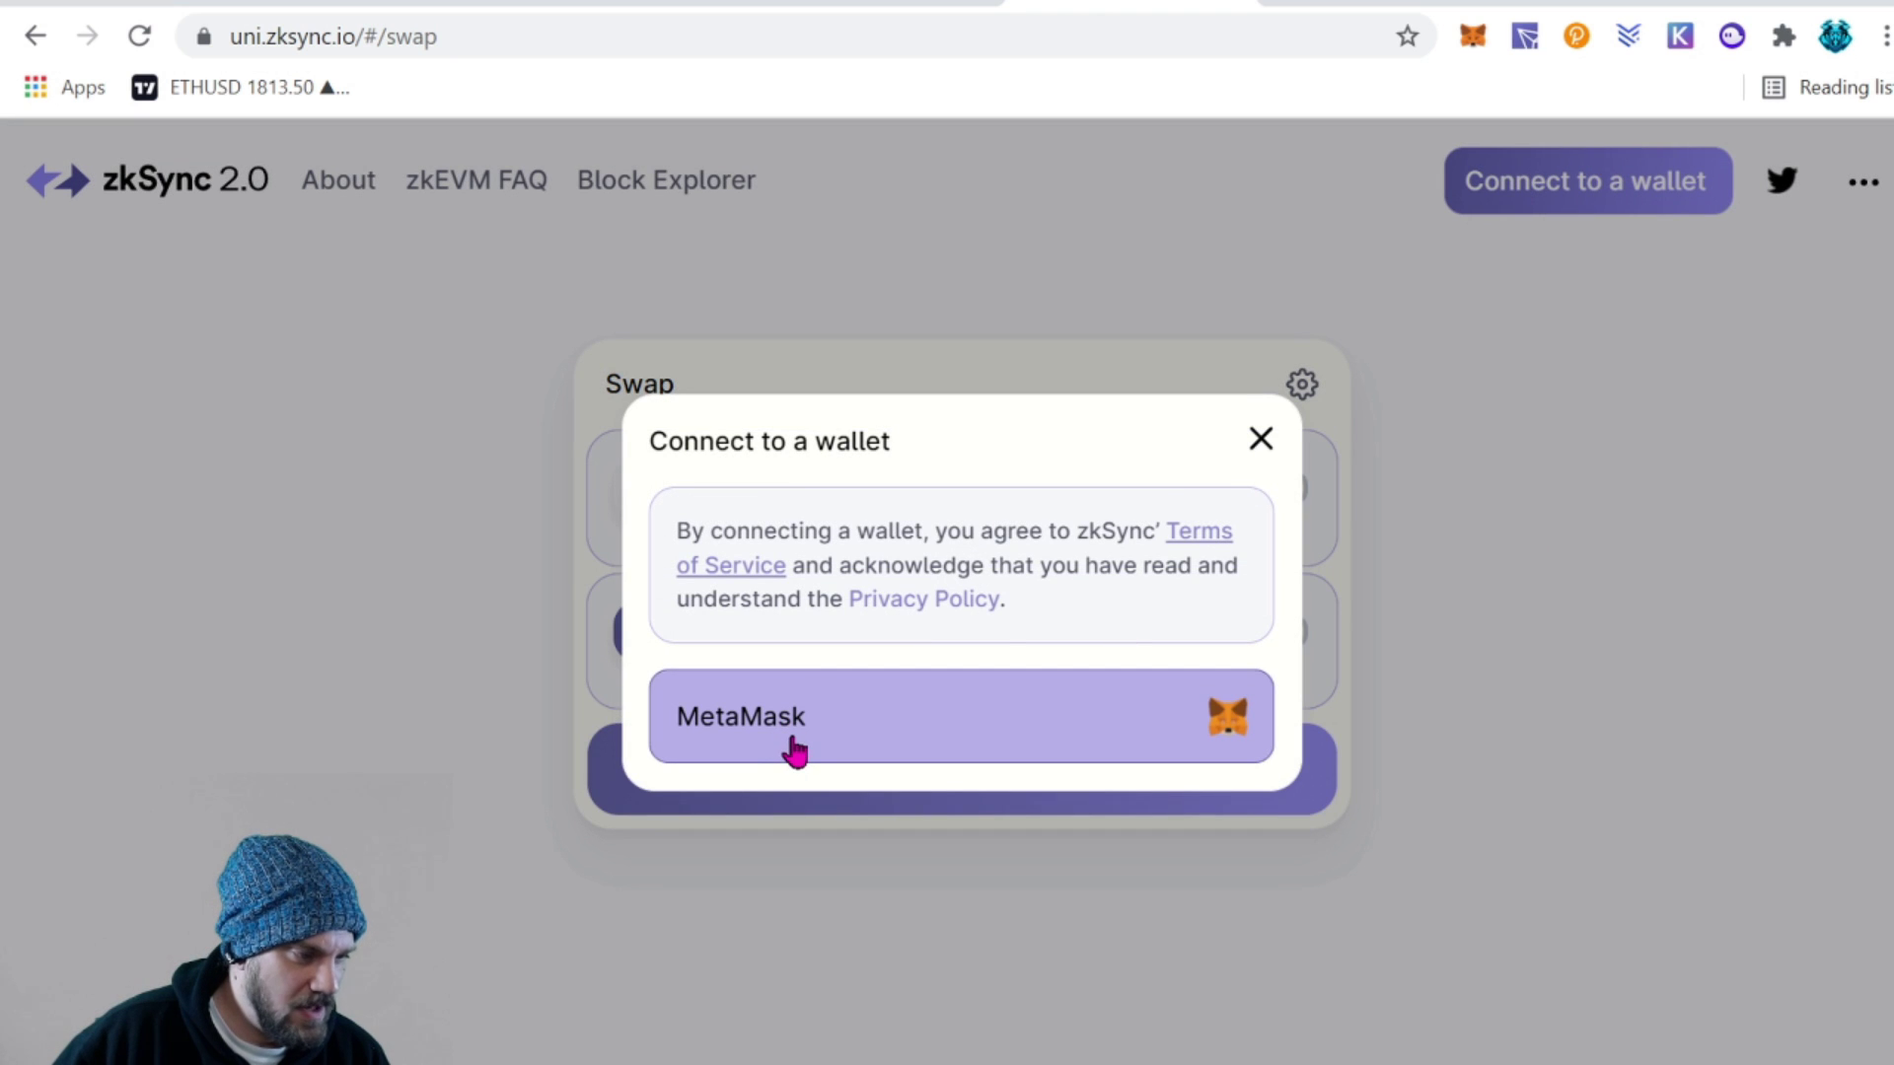
{"action": "left_click", "coordinate": [792, 747]}
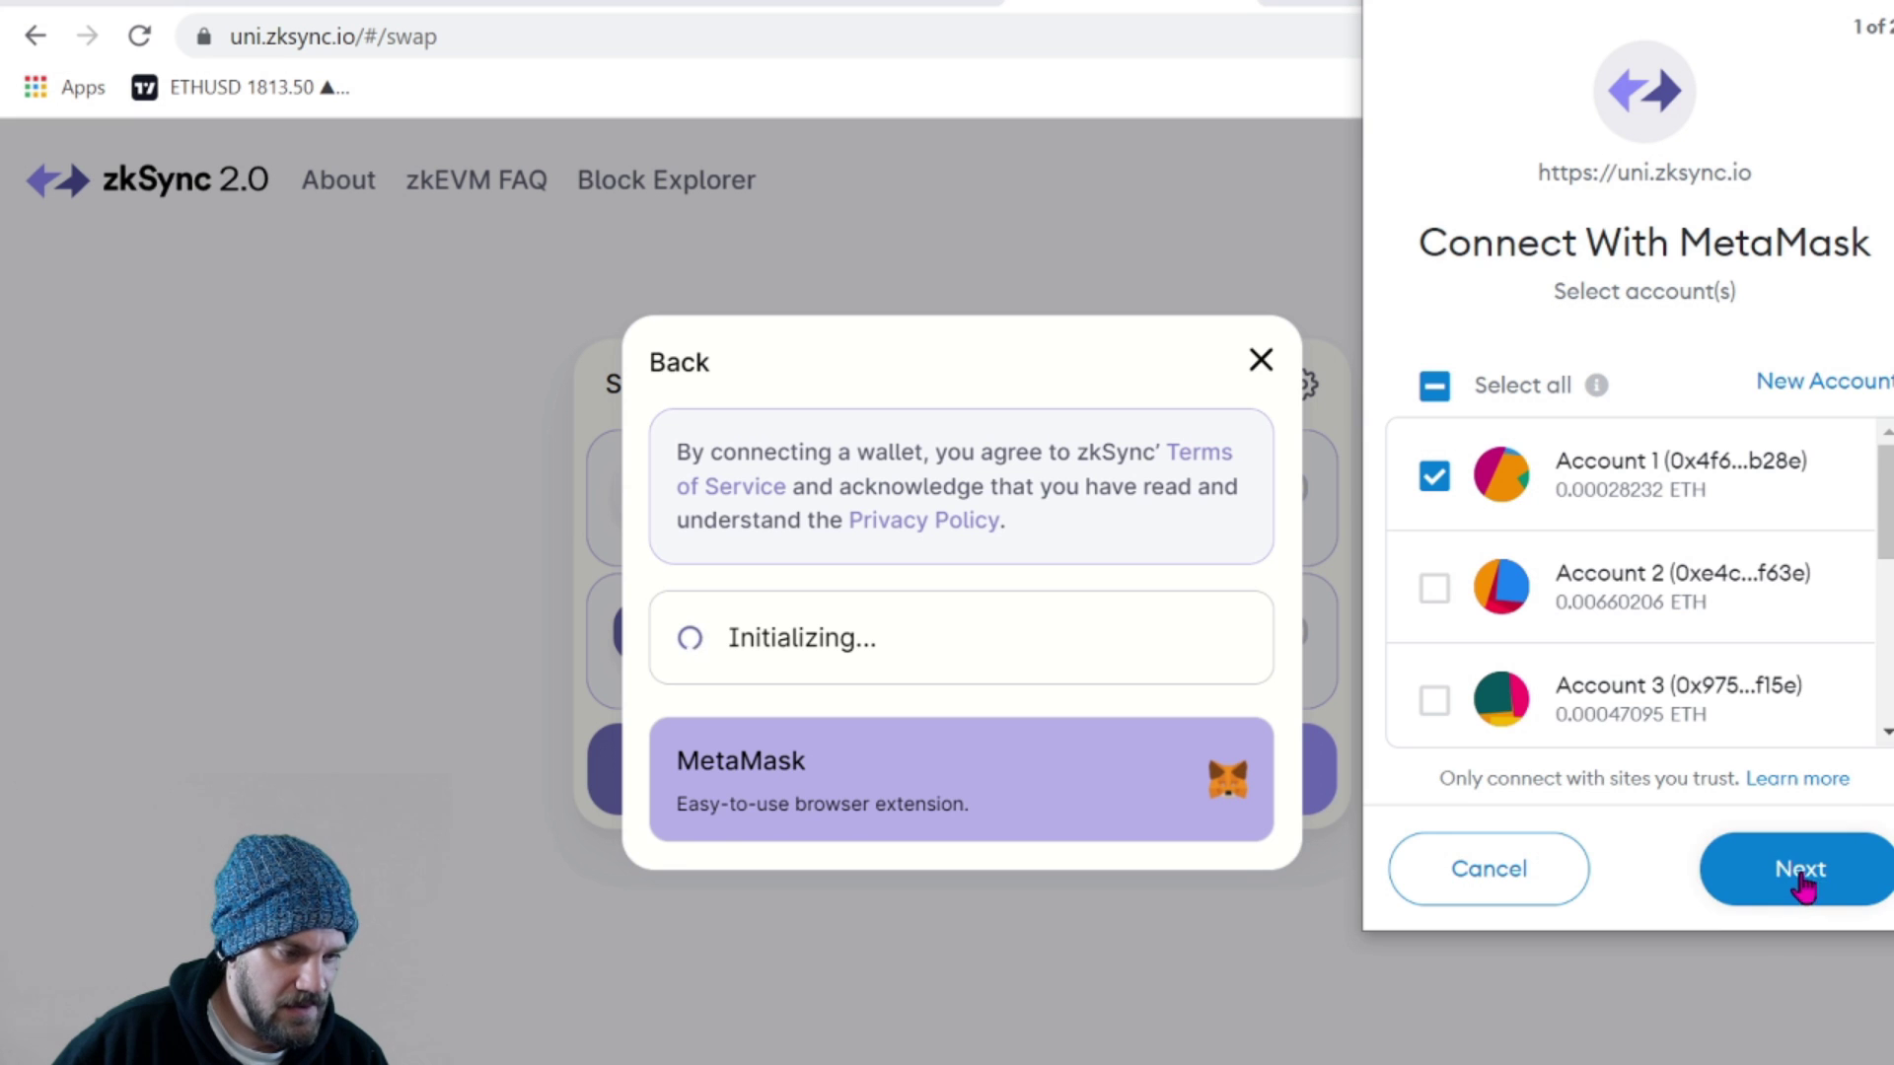
{"action": "left_click", "coordinate": [1801, 881]}
{"action": "left_click", "coordinate": [1801, 881]}
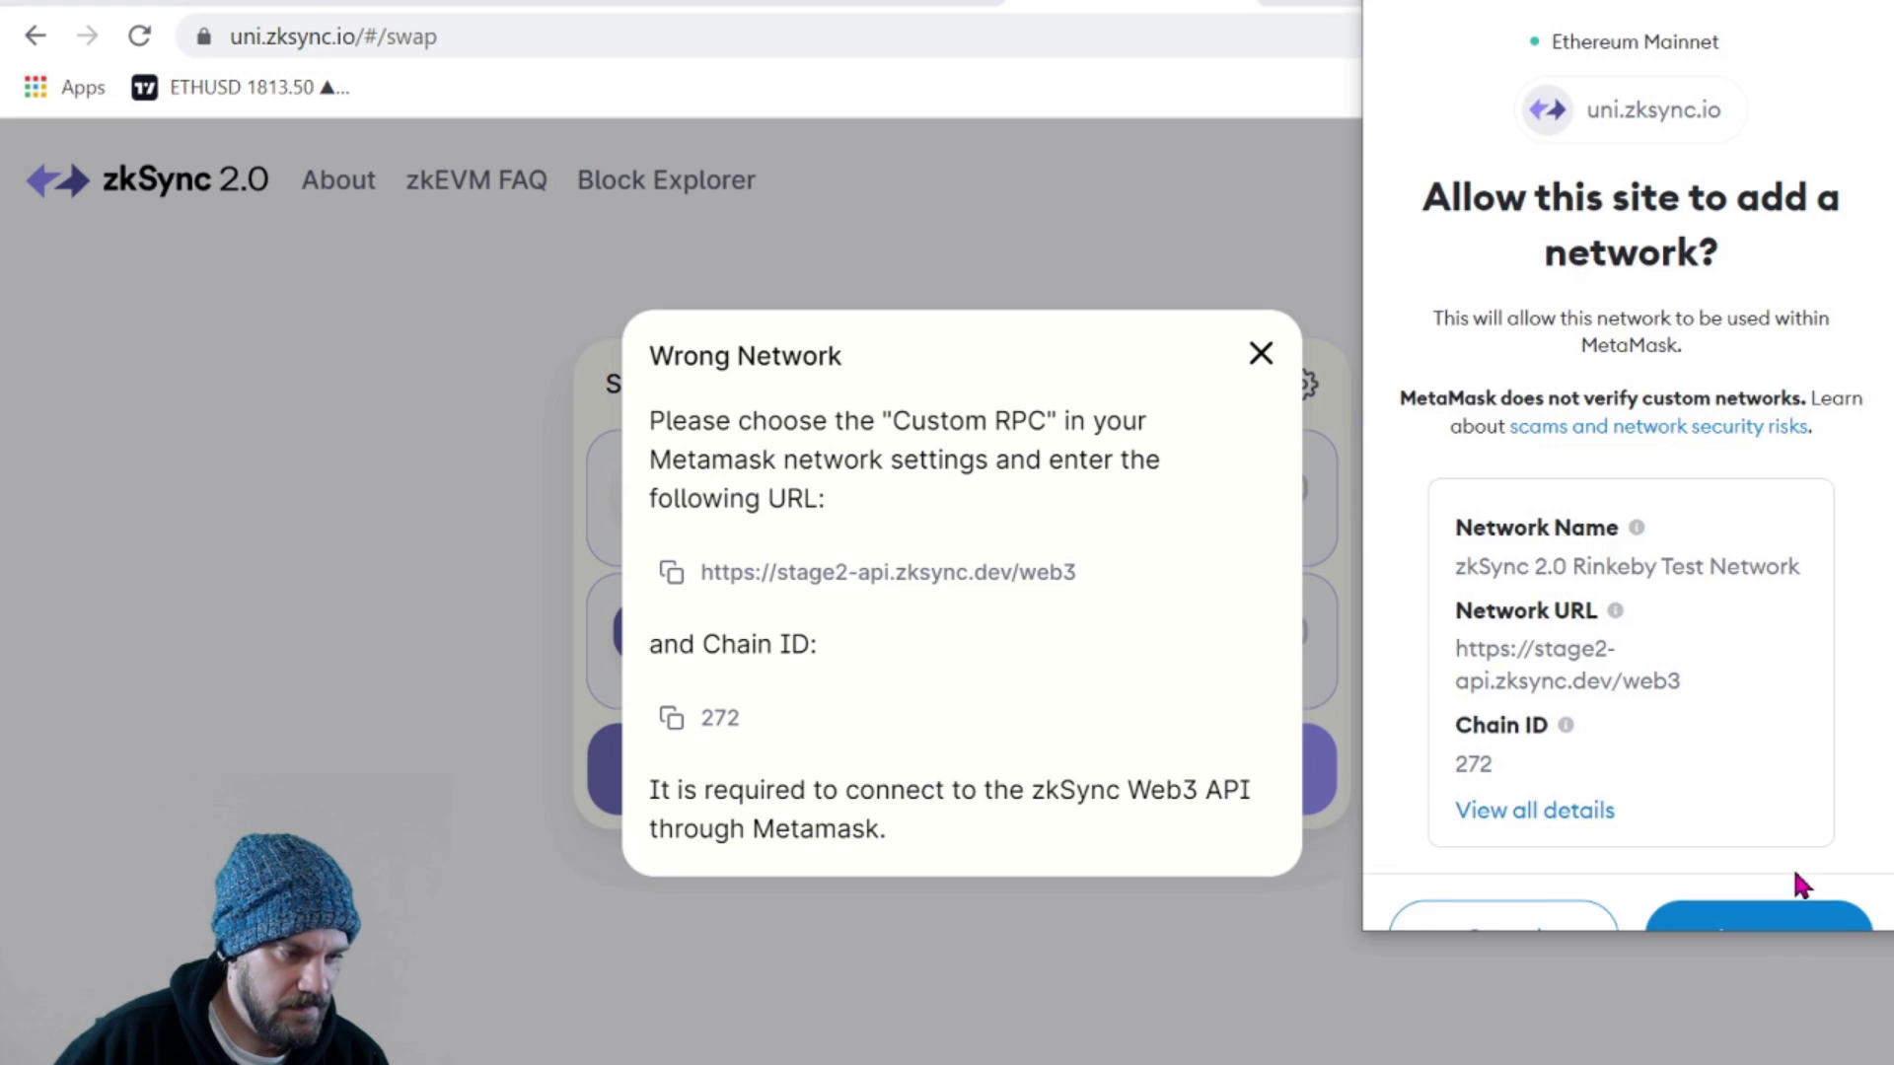
Approve adding the zkSync 2.0 Rinkeby Test Network to MetaMask and switch to that network
{"action": "scroll", "coordinate": [1765, 789], "scroll_direction": "down", "scroll_amount": 2}
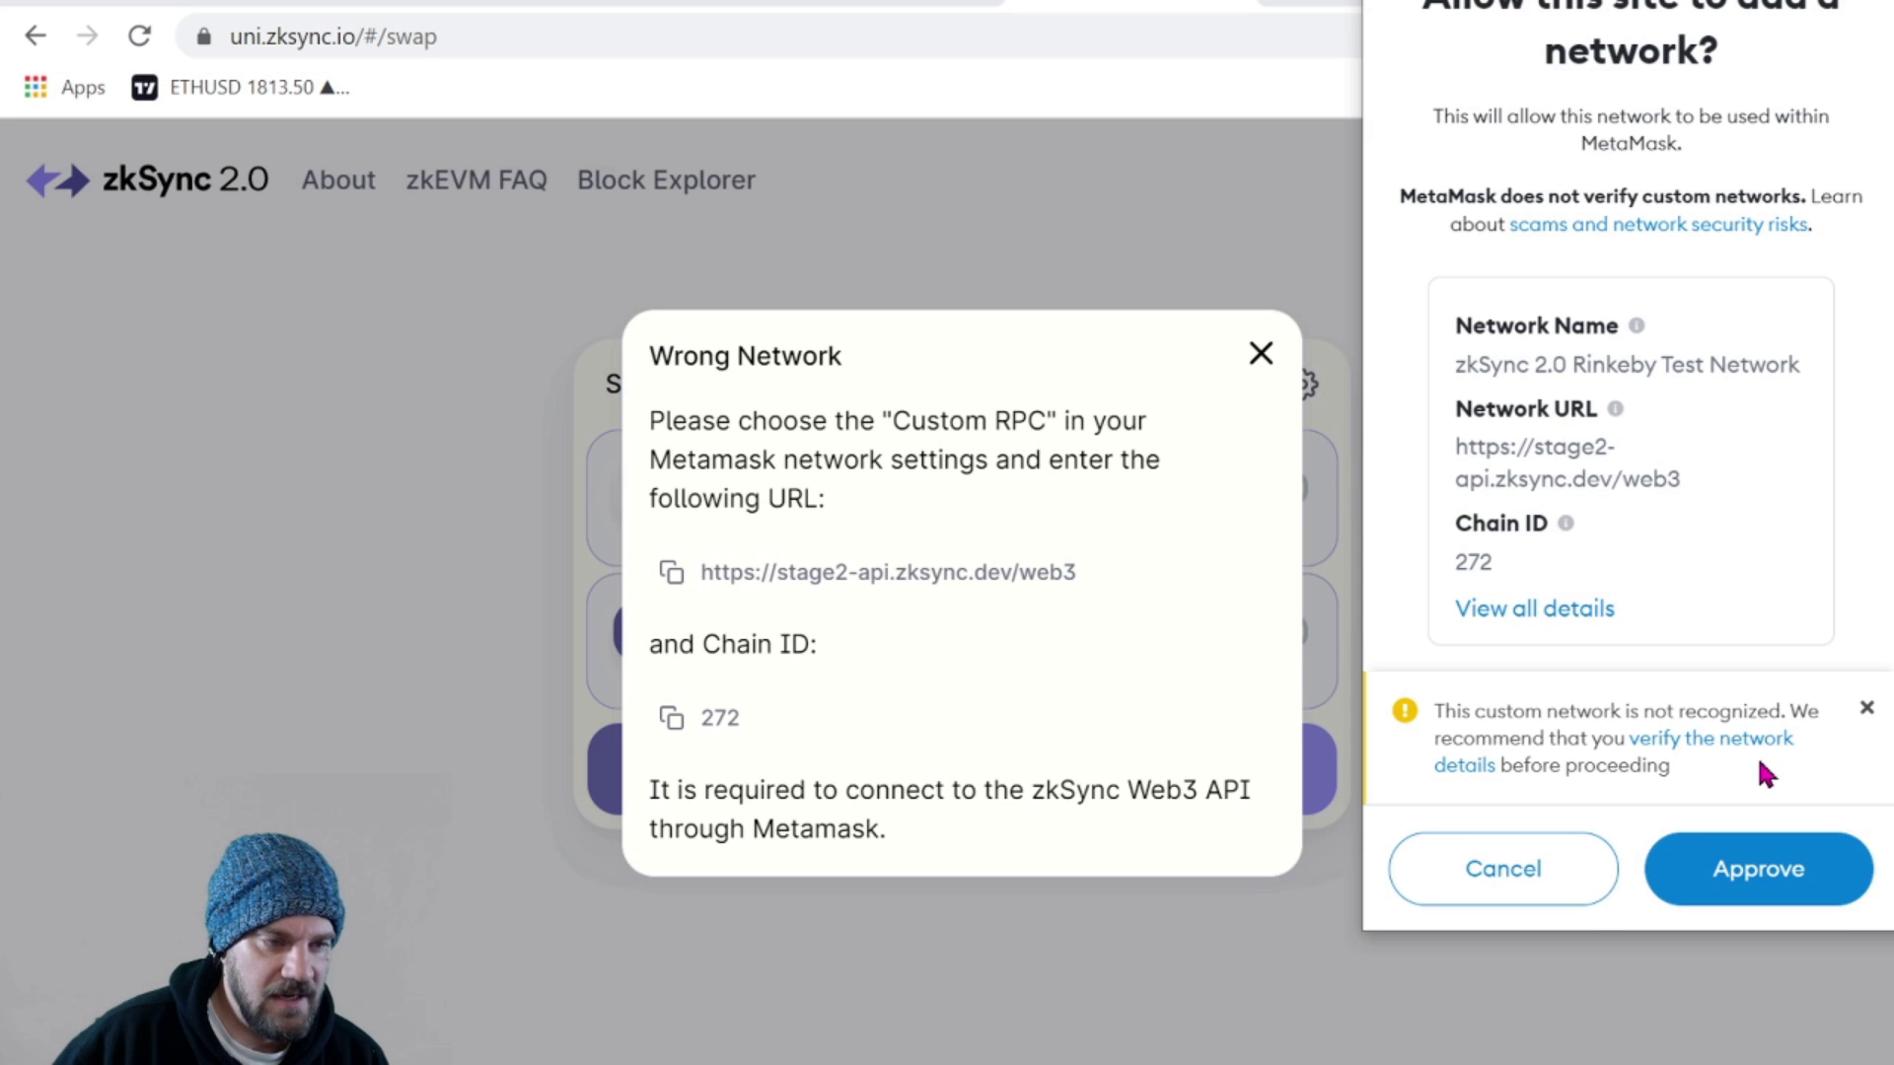
{"action": "scroll", "coordinate": [1762, 762], "scroll_direction": "up", "scroll_amount": 1}
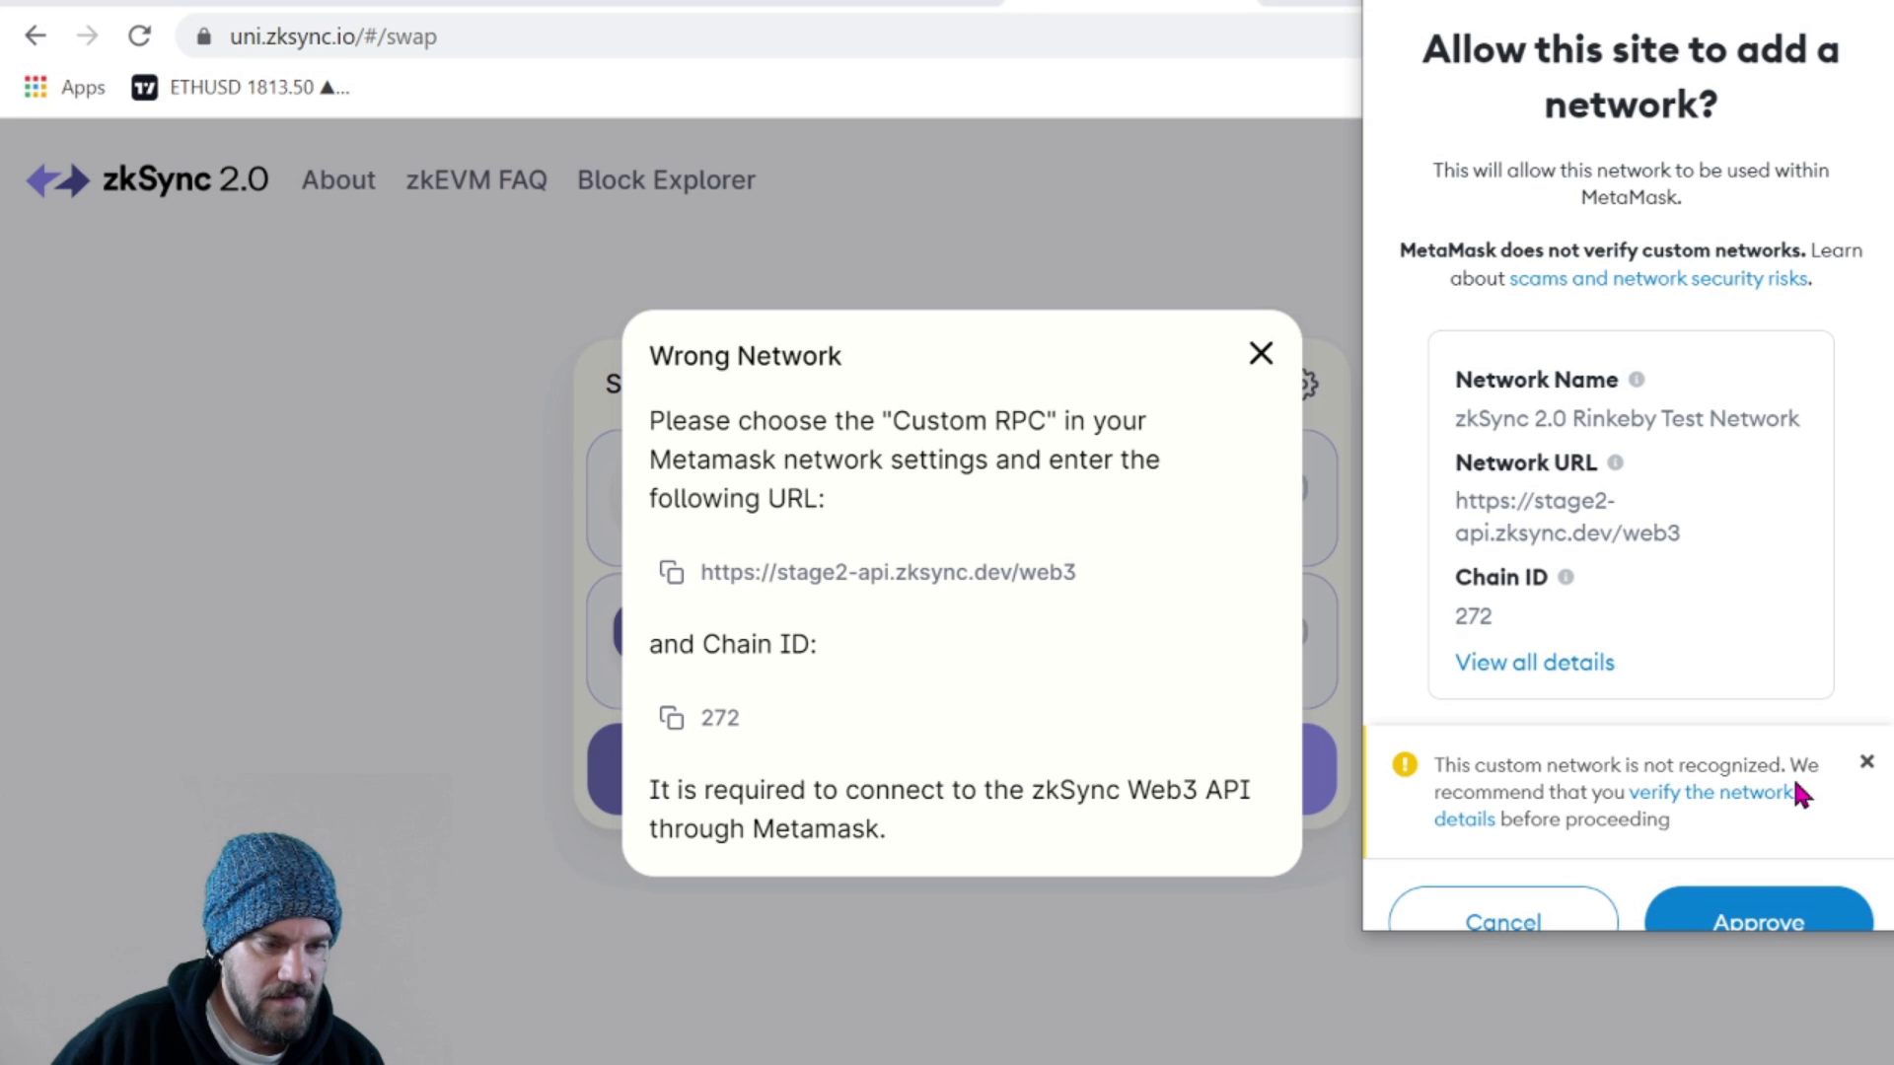
{"action": "scroll", "coordinate": [1791, 773], "scroll_direction": "down", "scroll_amount": 2}
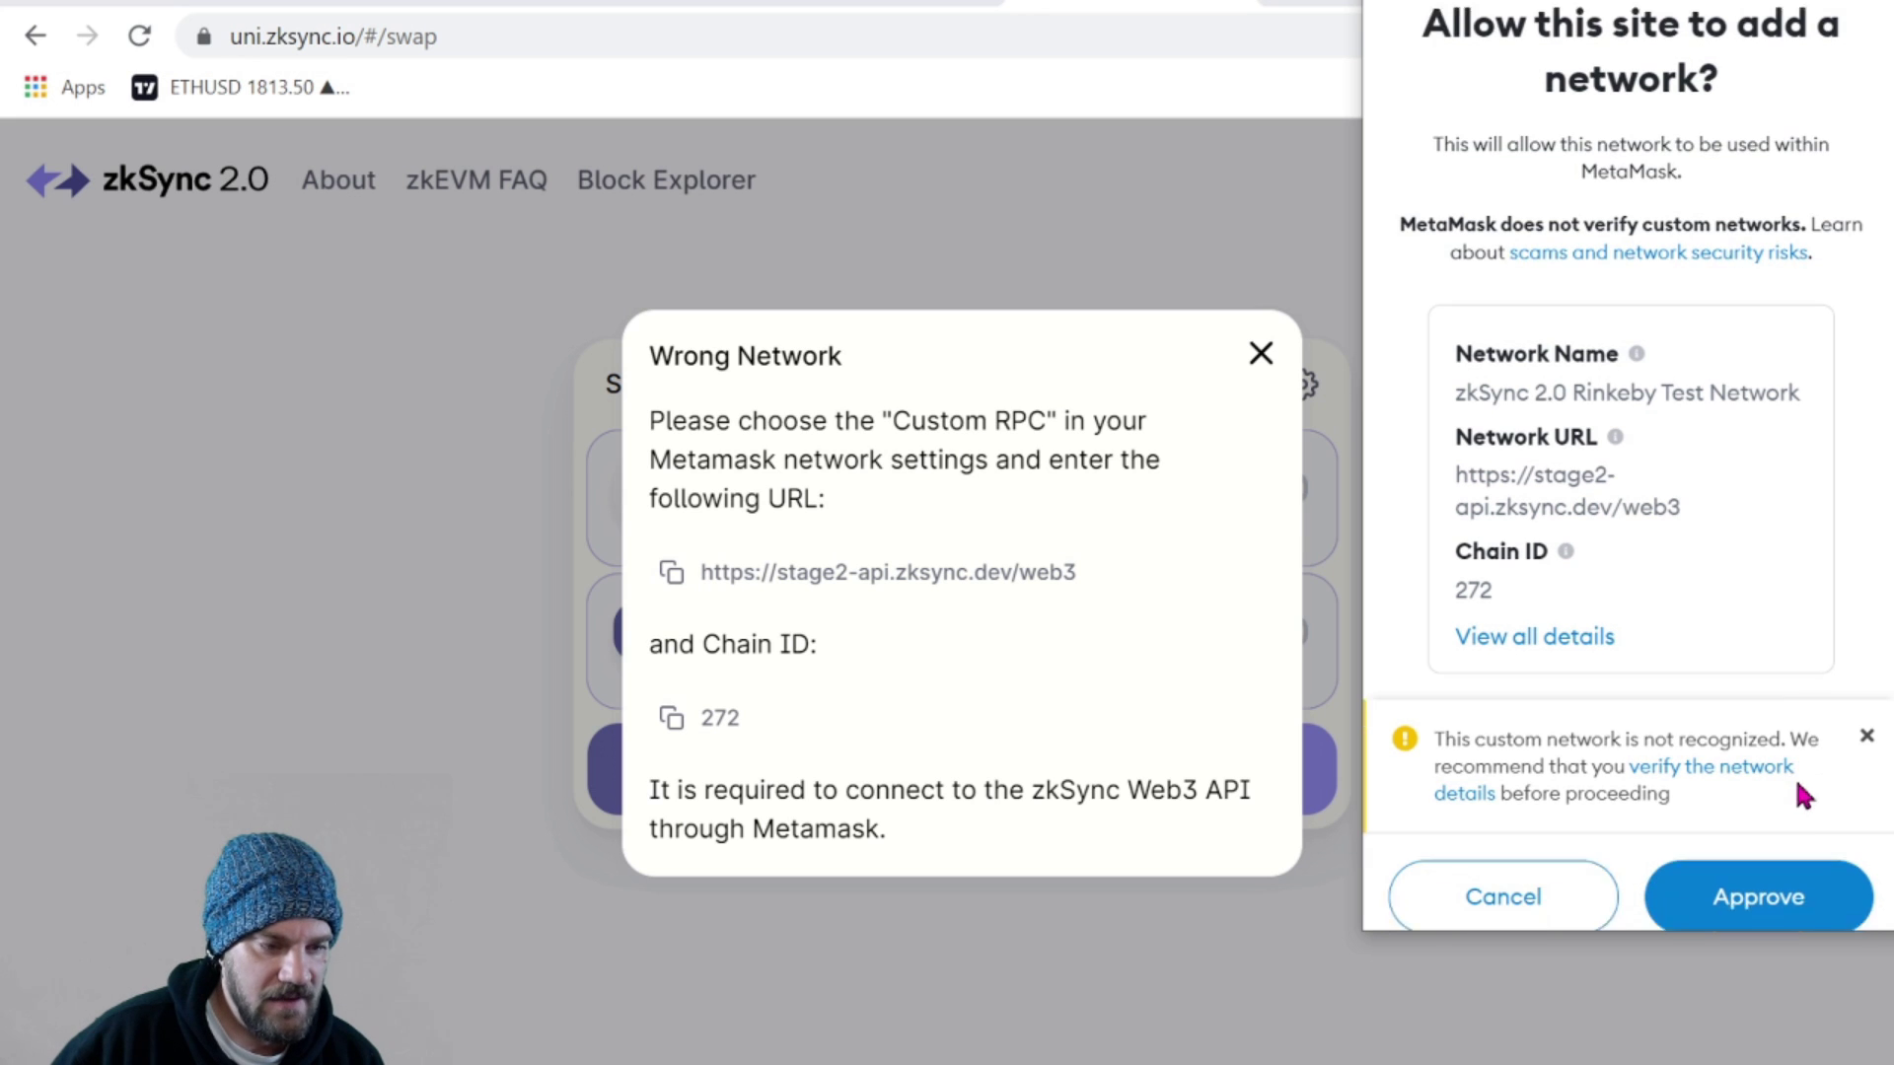
{"action": "left_click", "coordinate": [1757, 880]}
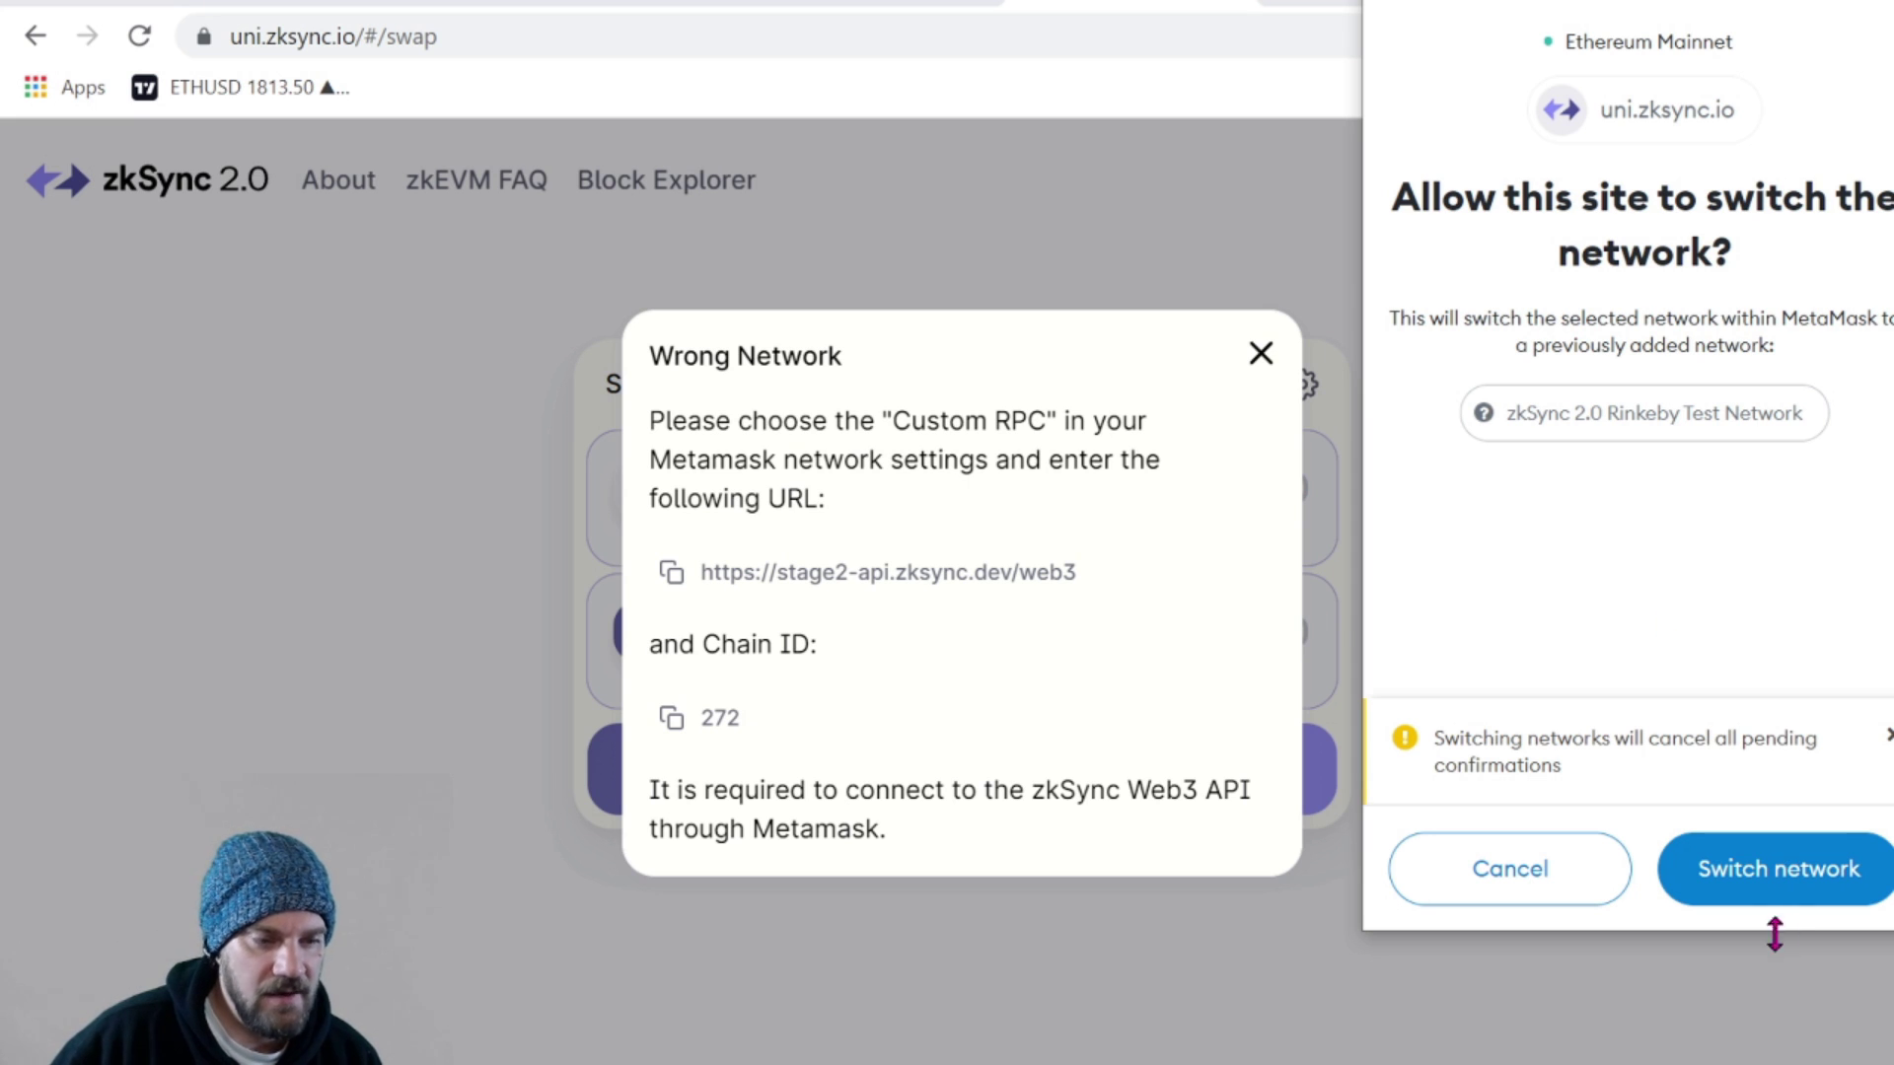
{"action": "left_click", "coordinate": [1772, 870]}
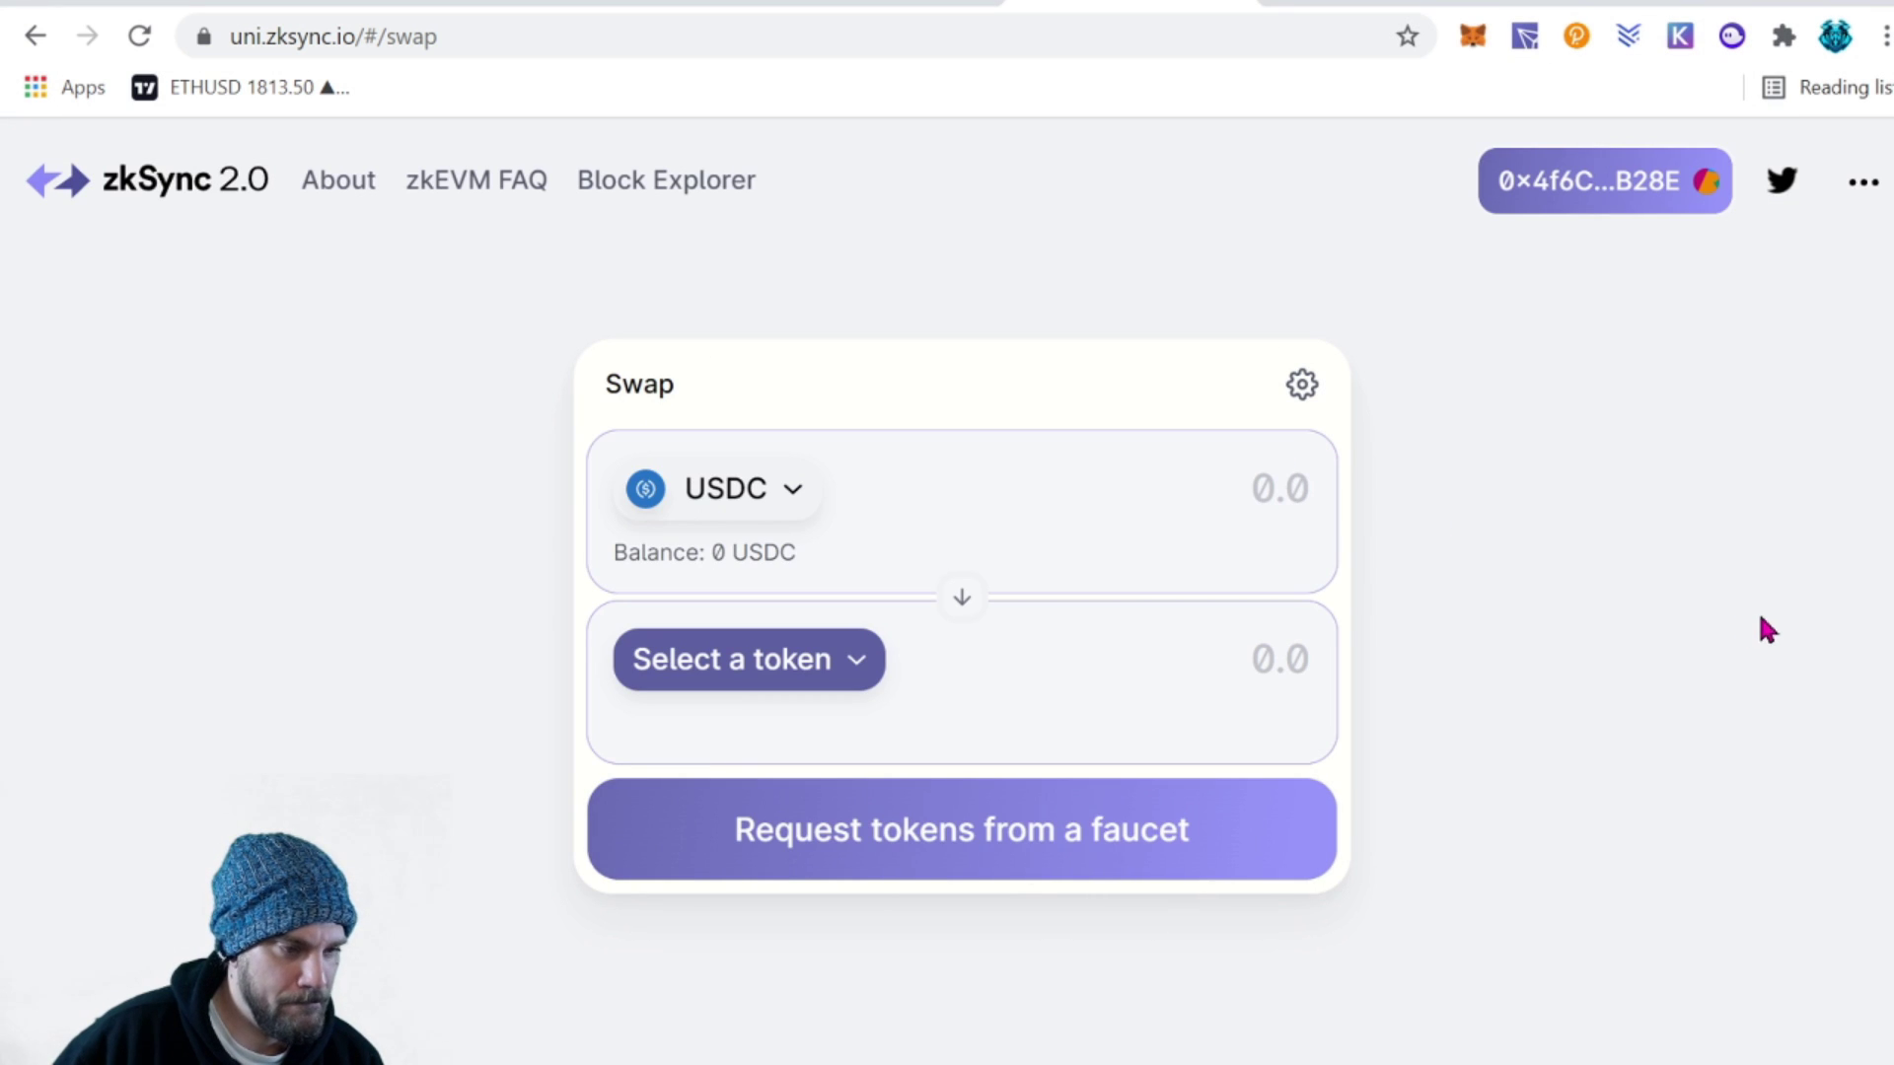
Request test tokens from the faucet by posting the pre-populated tweet on Twitter
{"action": "left_click", "coordinate": [983, 849]}
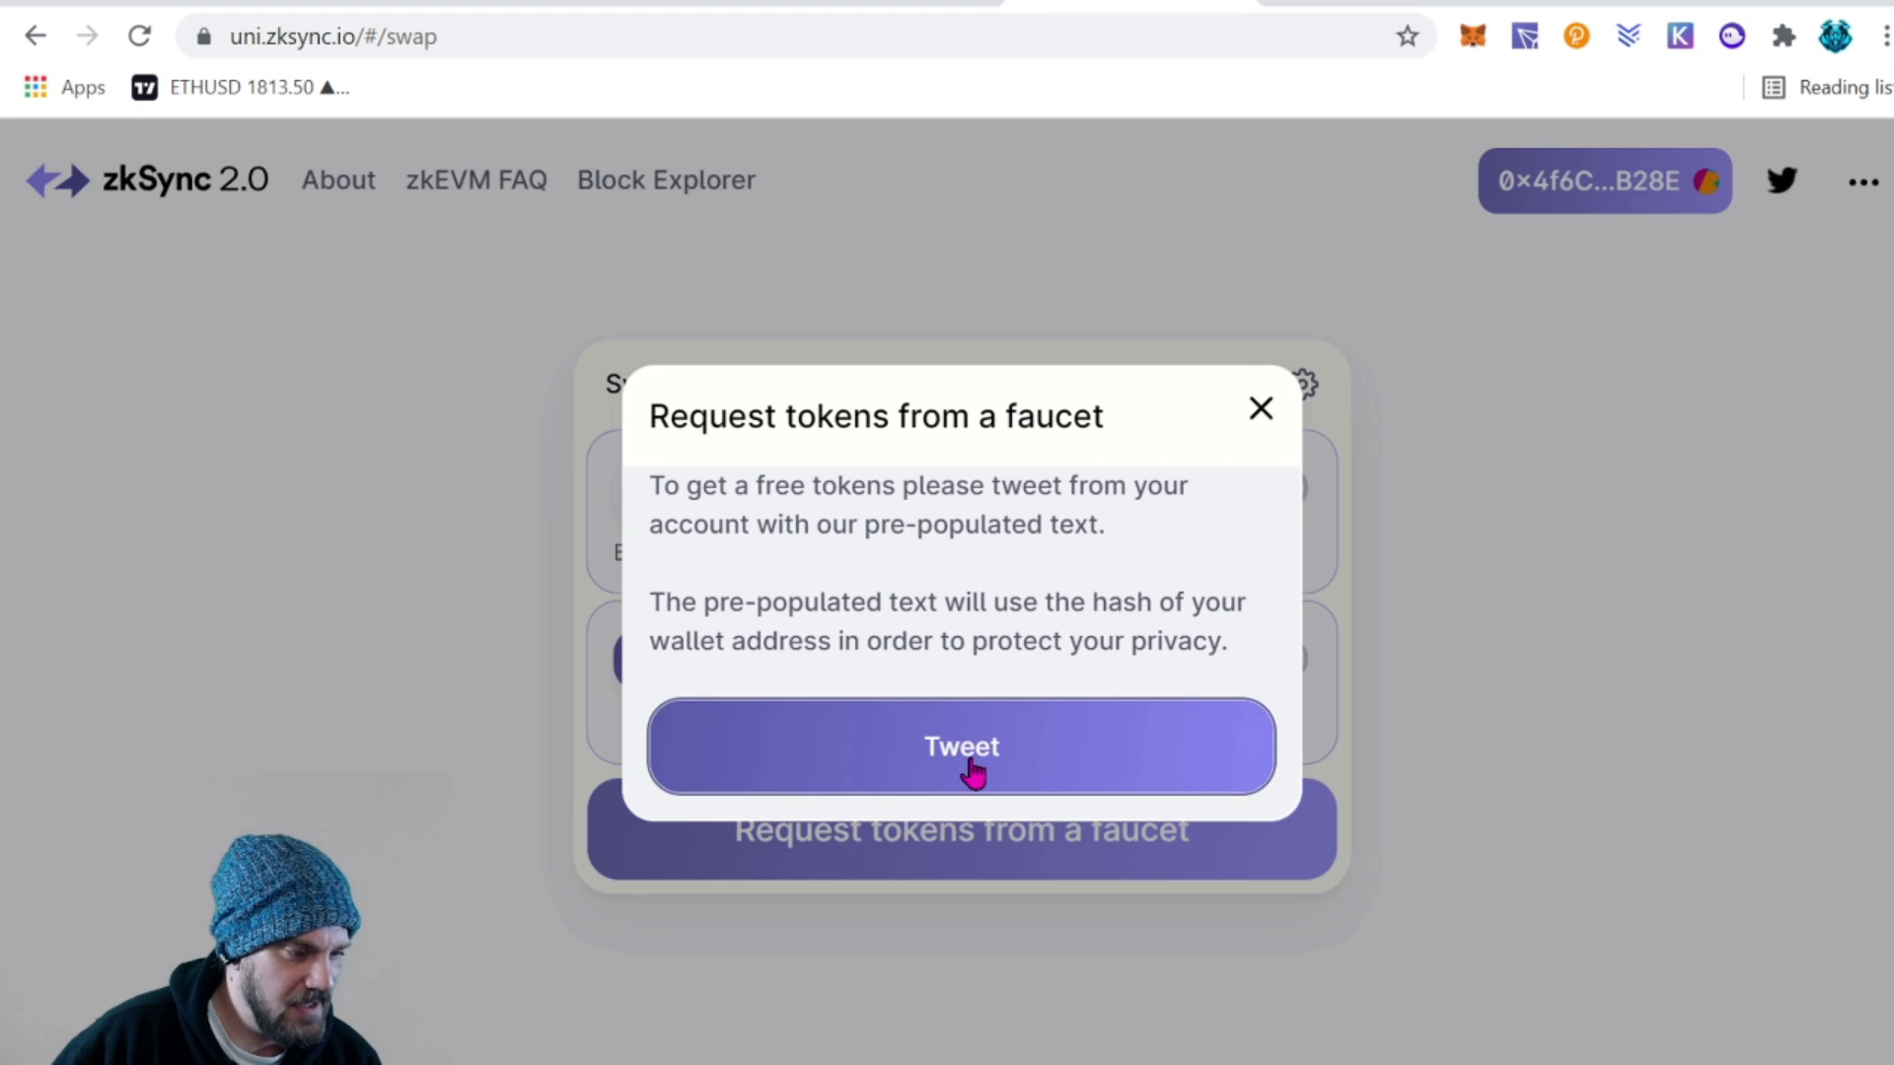
{"action": "left_click", "coordinate": [972, 774]}
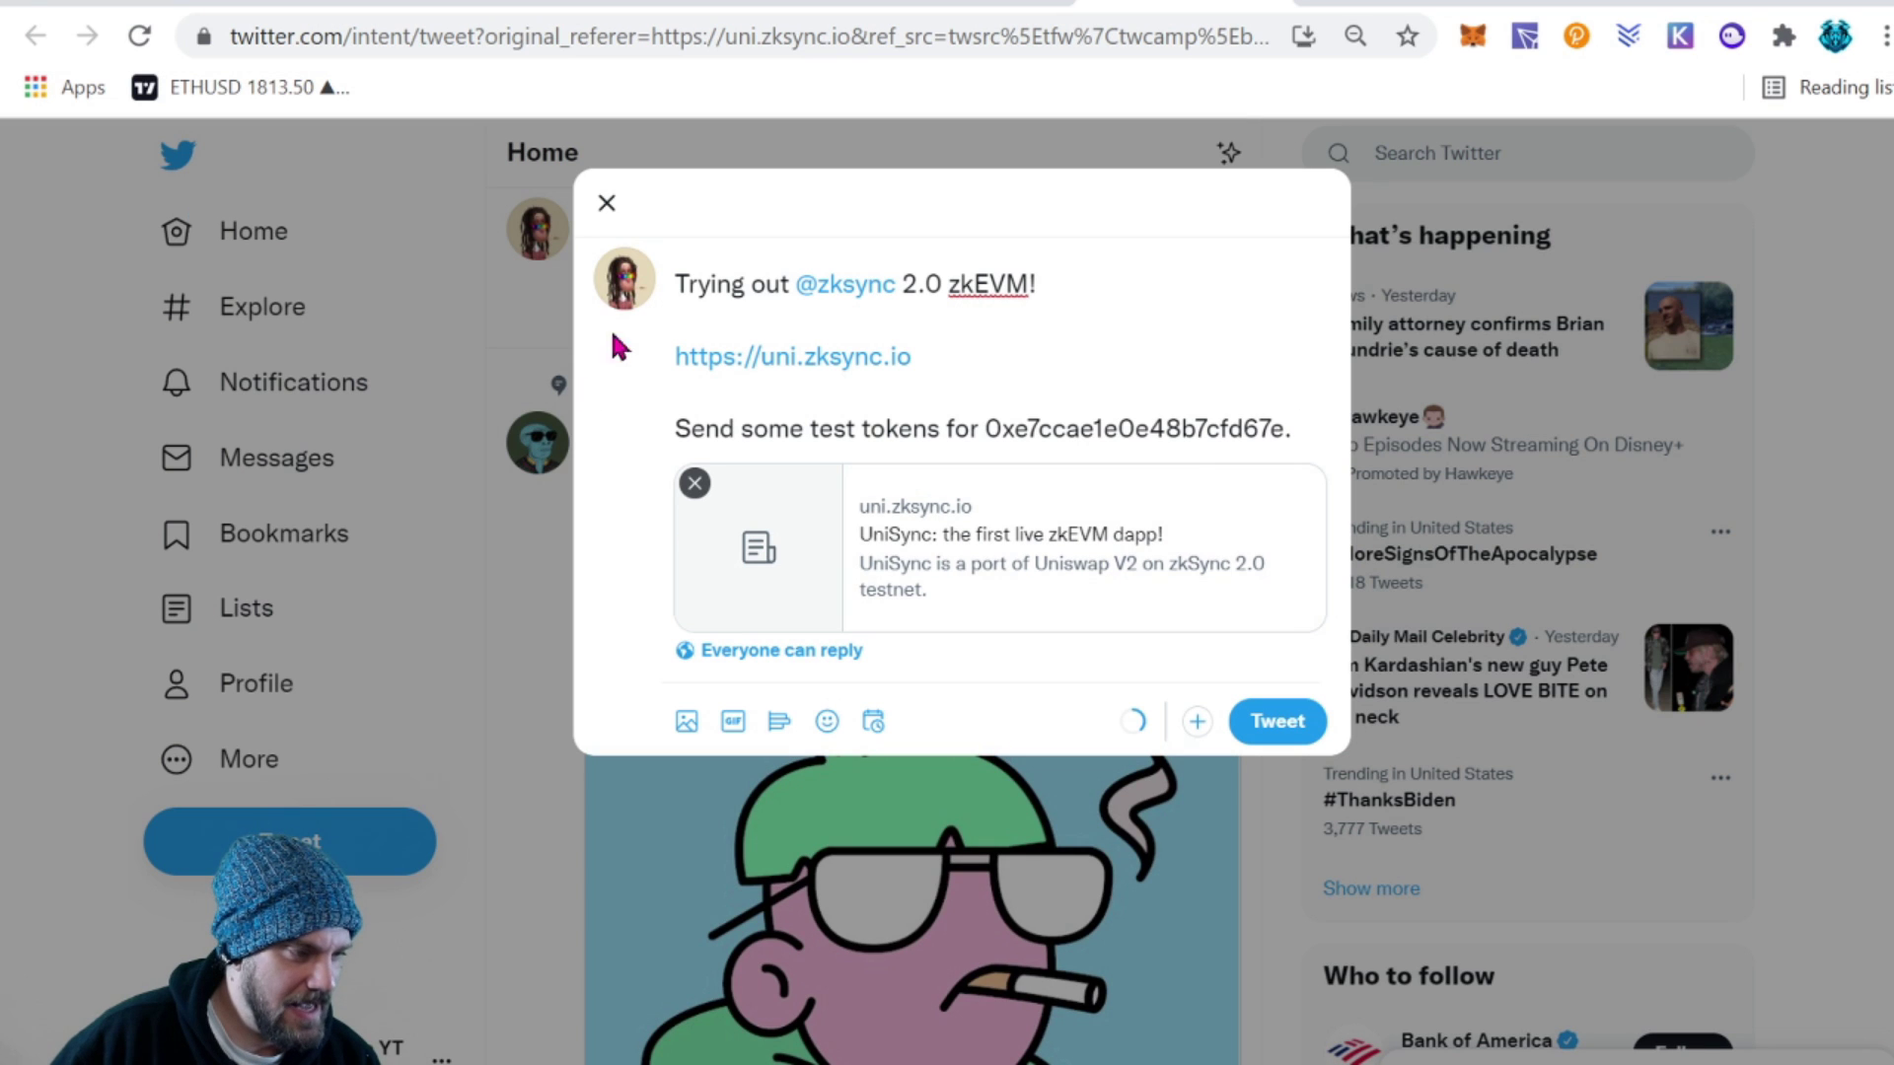
{"action": "left_click", "coordinate": [1272, 725]}
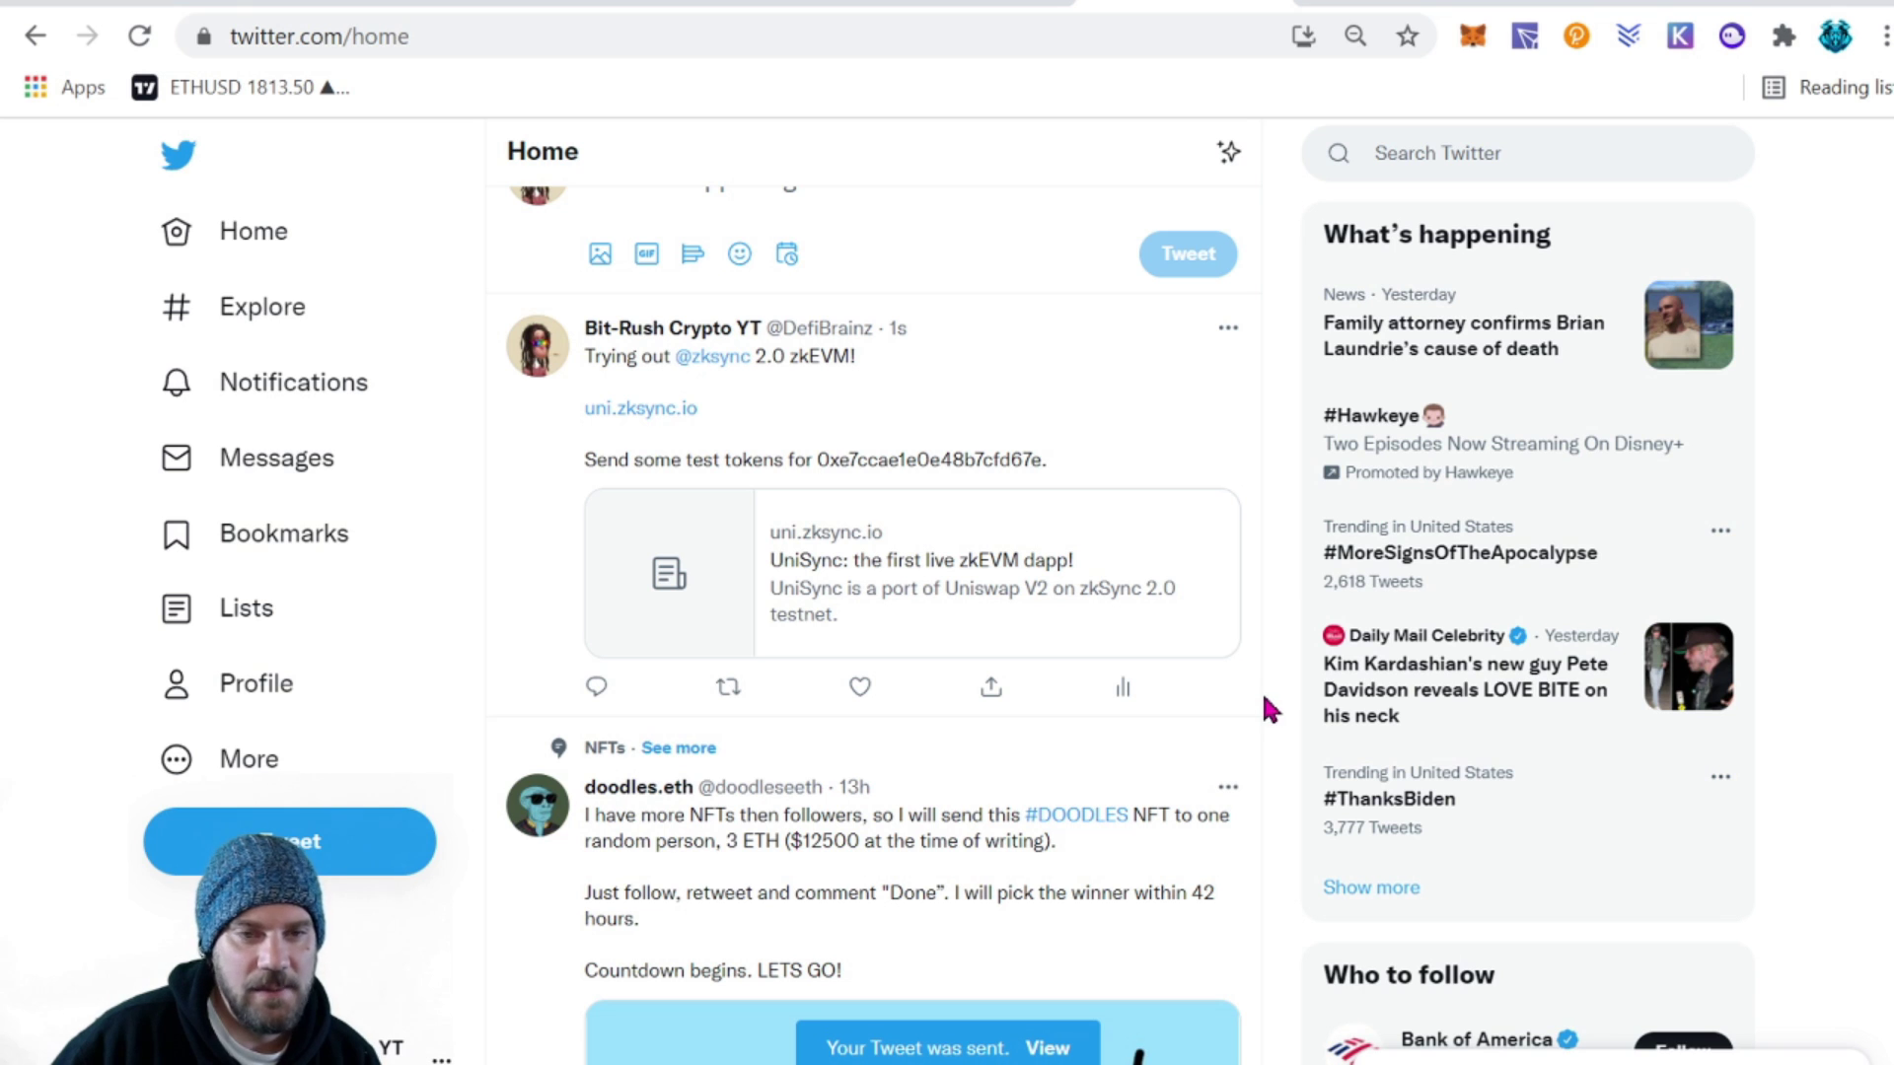
Return to the zkSync swap app and dismiss the faucet token request dialog
{"action": "left_click", "coordinate": [859, 686]}
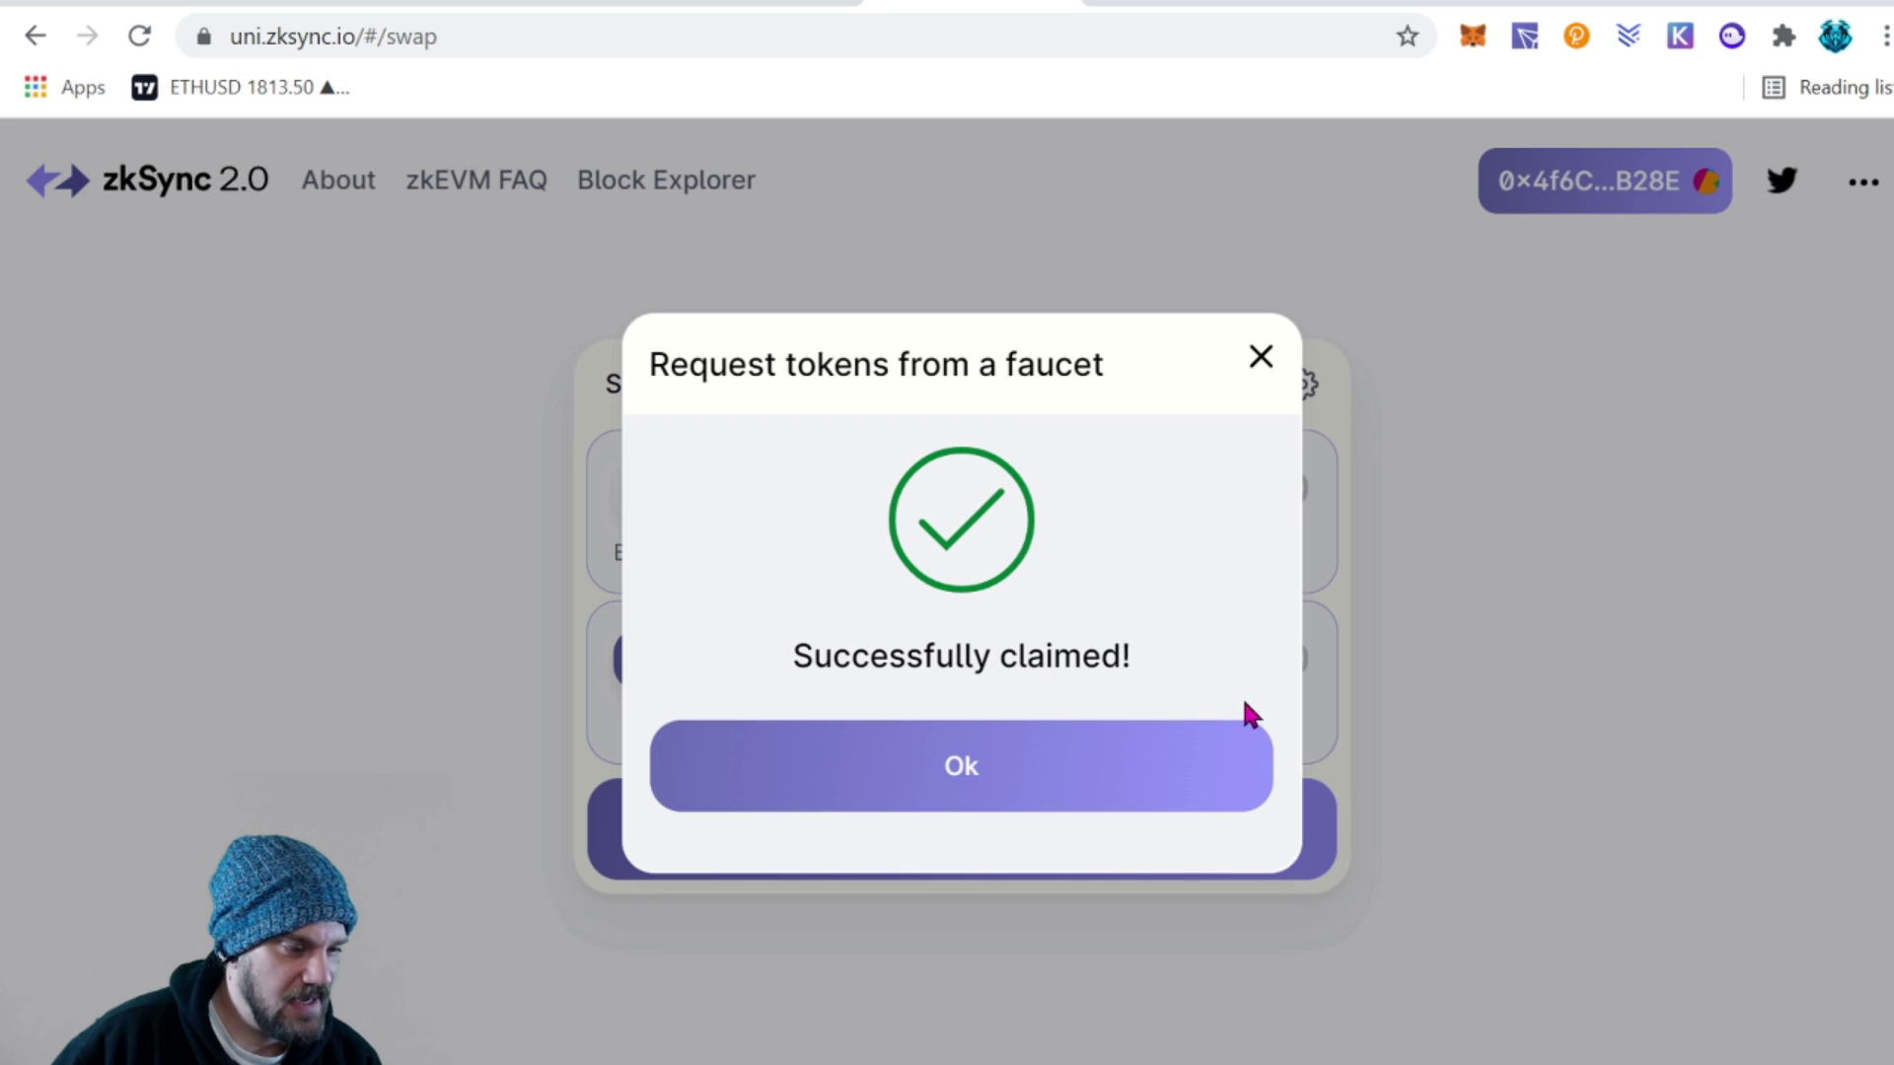
{"action": "left_click", "coordinate": [976, 786]}
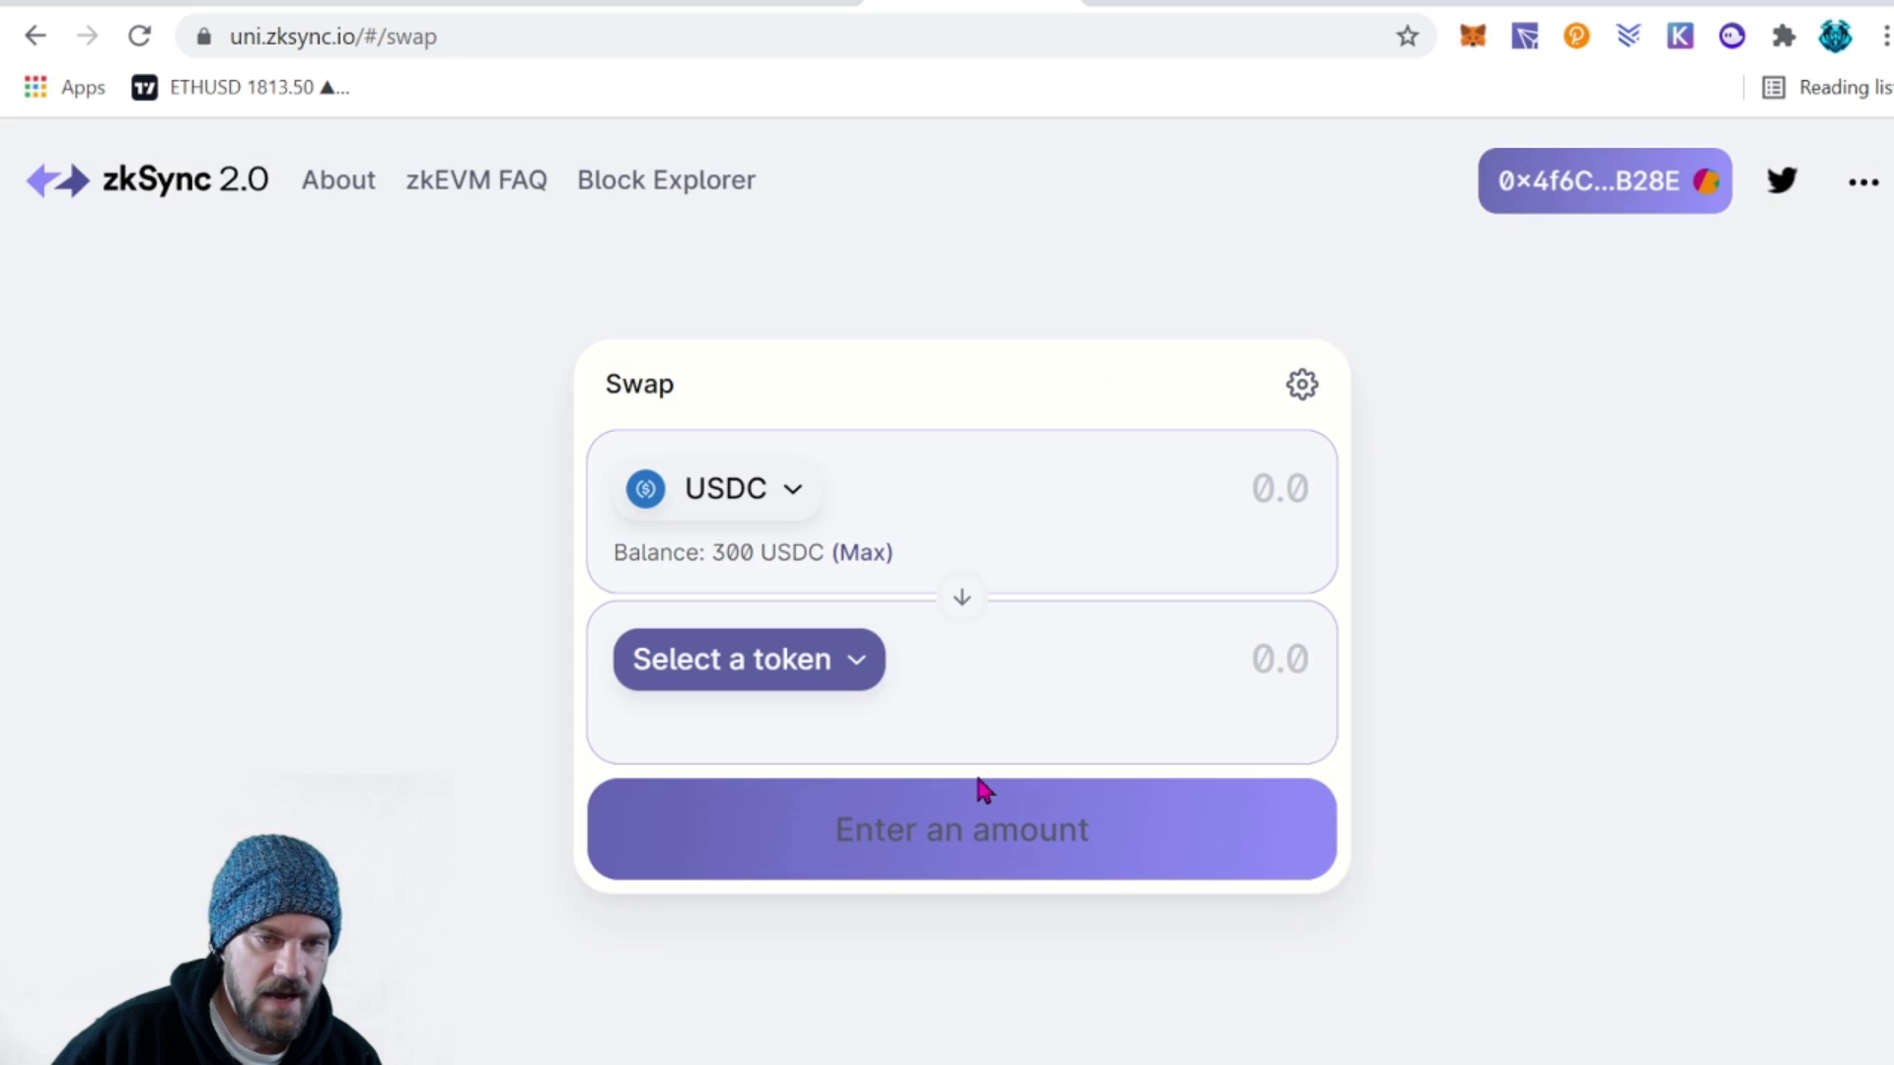
Check Account 1's assets and activity on the zkSync 2.0 Rinkeby Test Network in MetaMask, and close the wallet
{"action": "left_click", "coordinate": [1470, 40]}
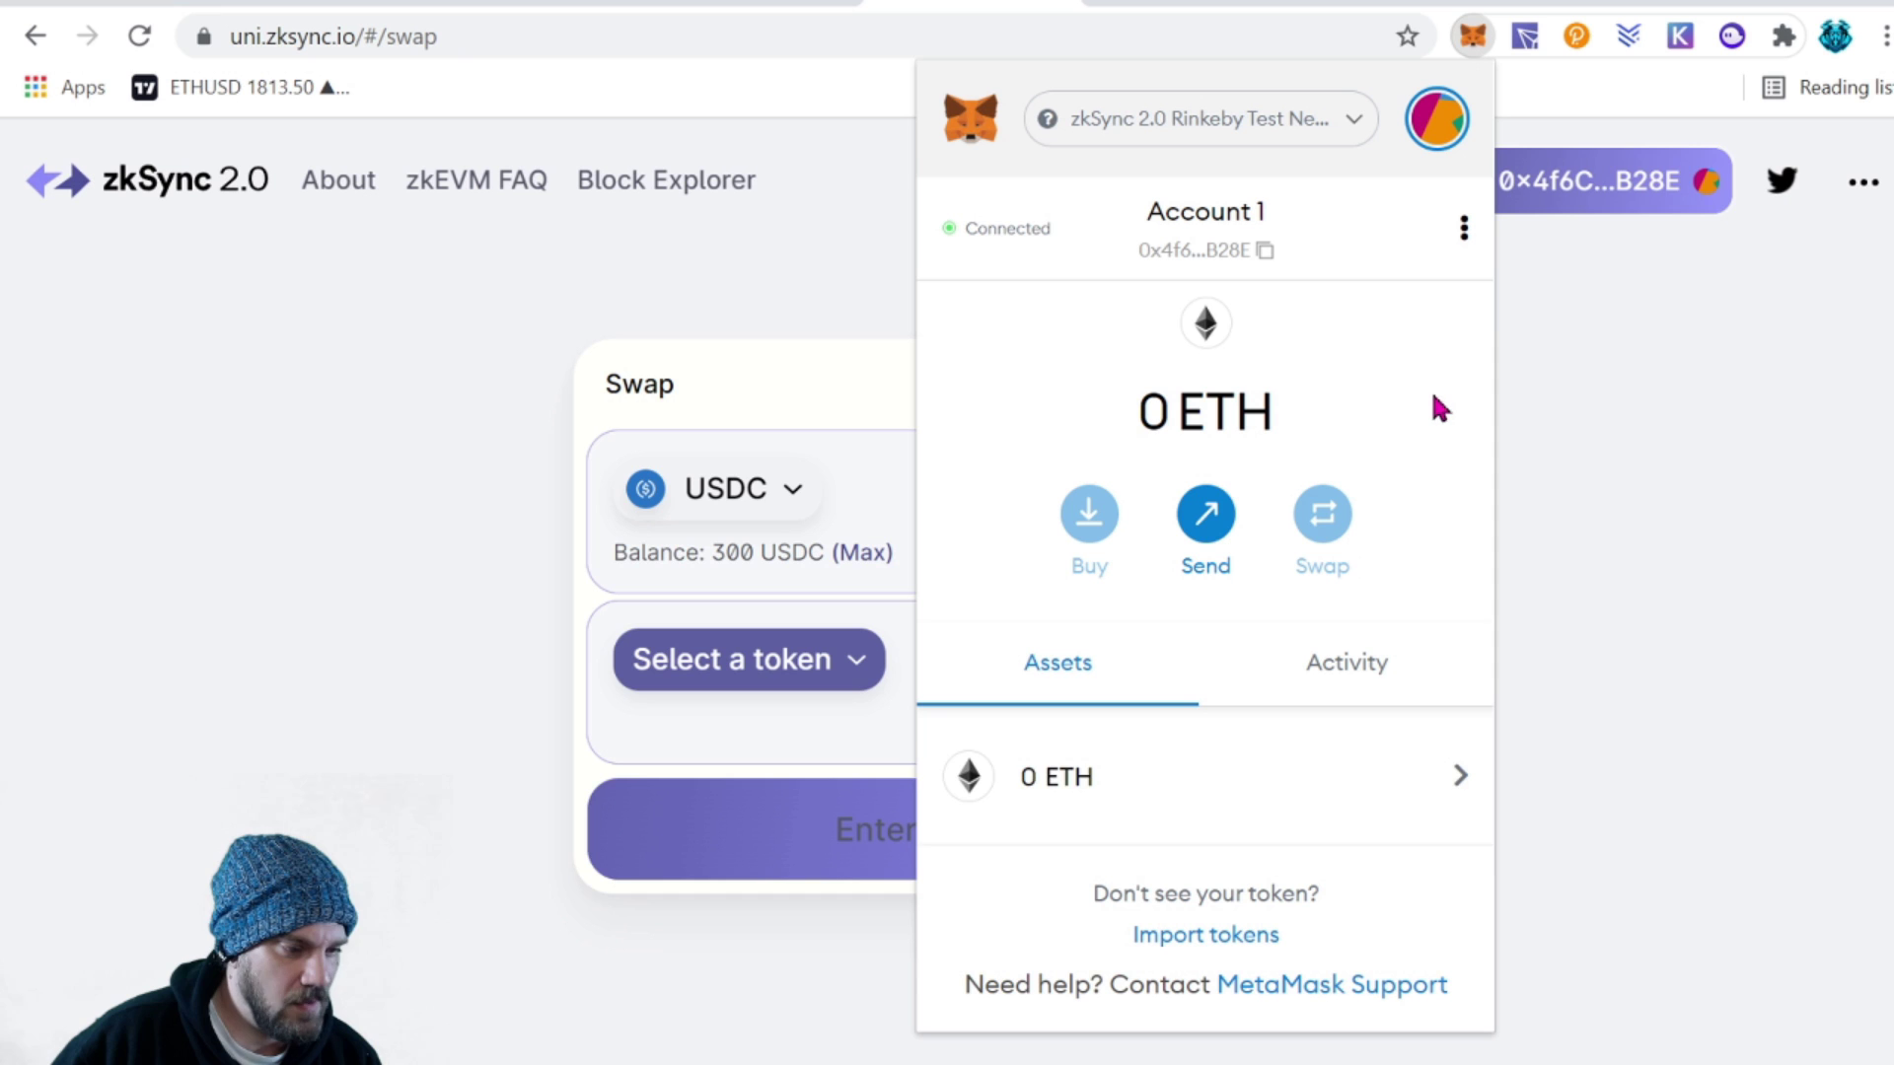
{"action": "left_click", "coordinate": [1344, 662]}
{"action": "left_click", "coordinate": [1053, 674]}
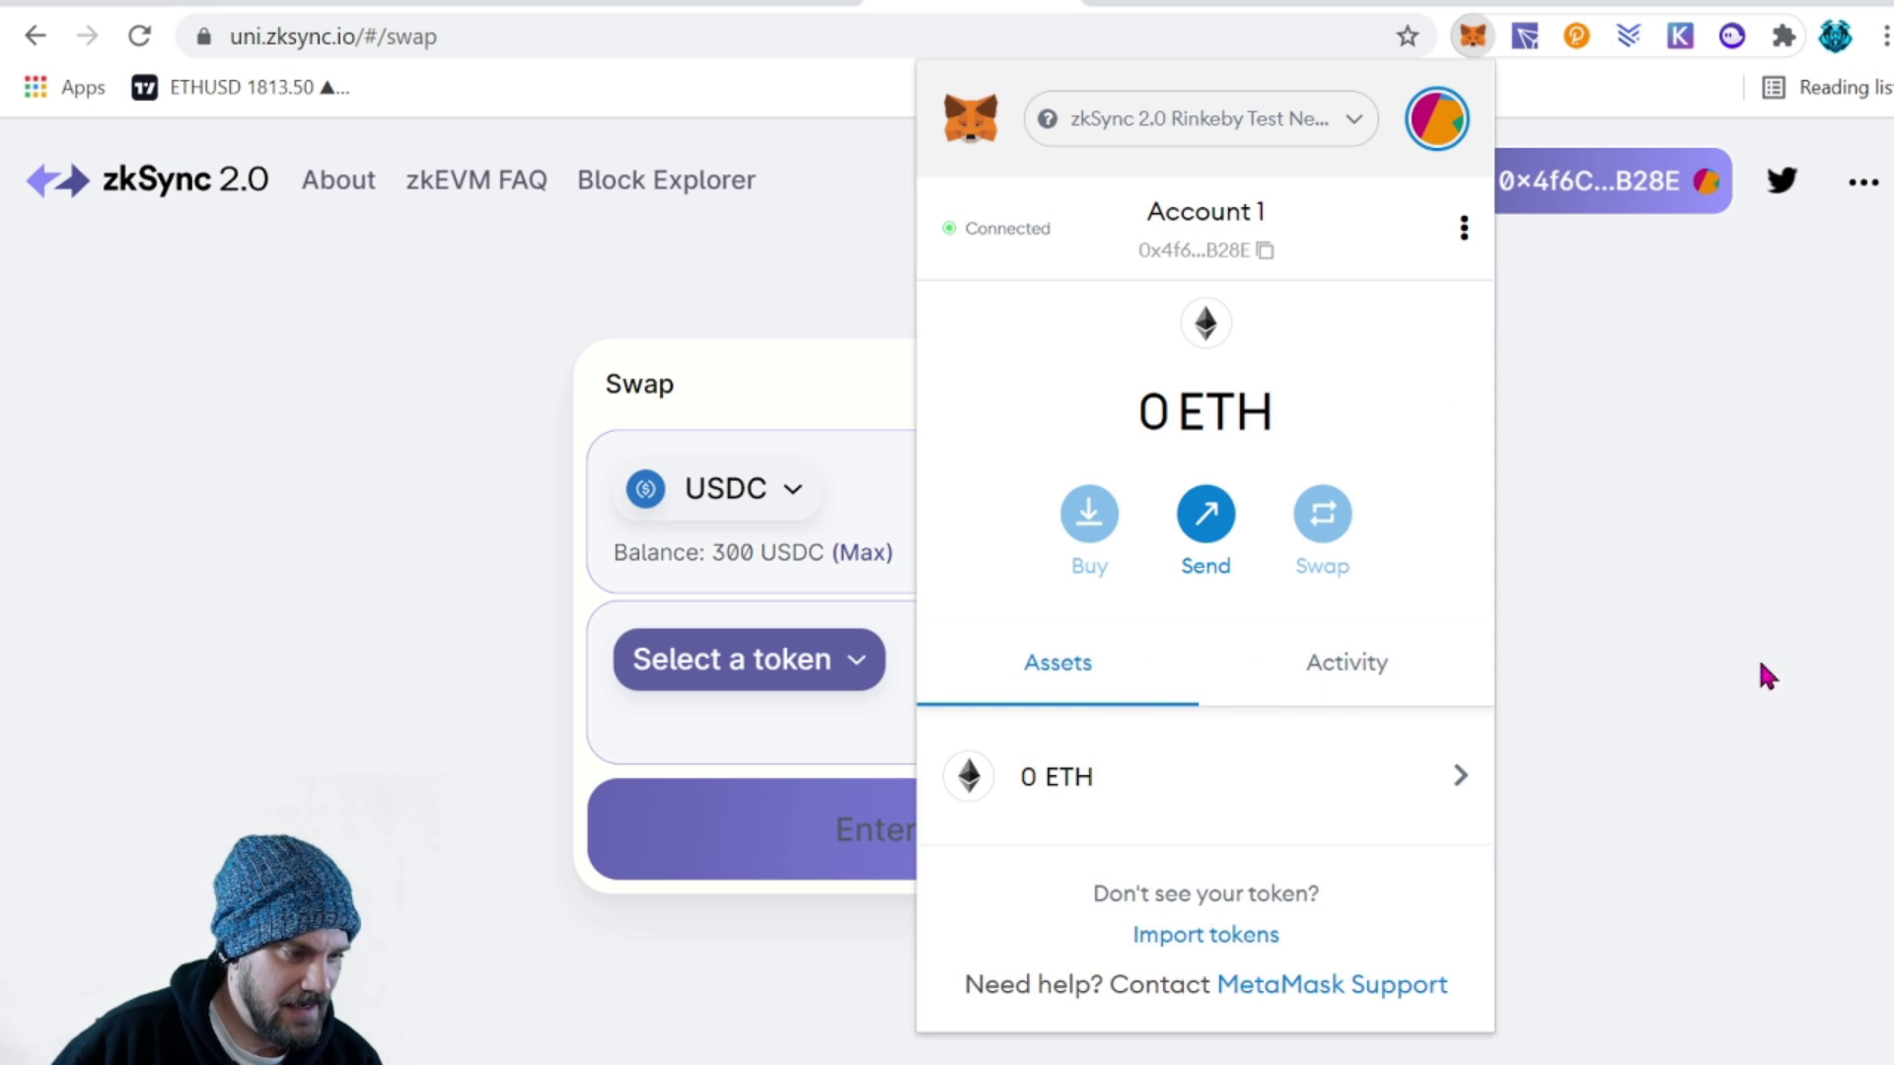
{"action": "left_click", "coordinate": [1687, 651]}
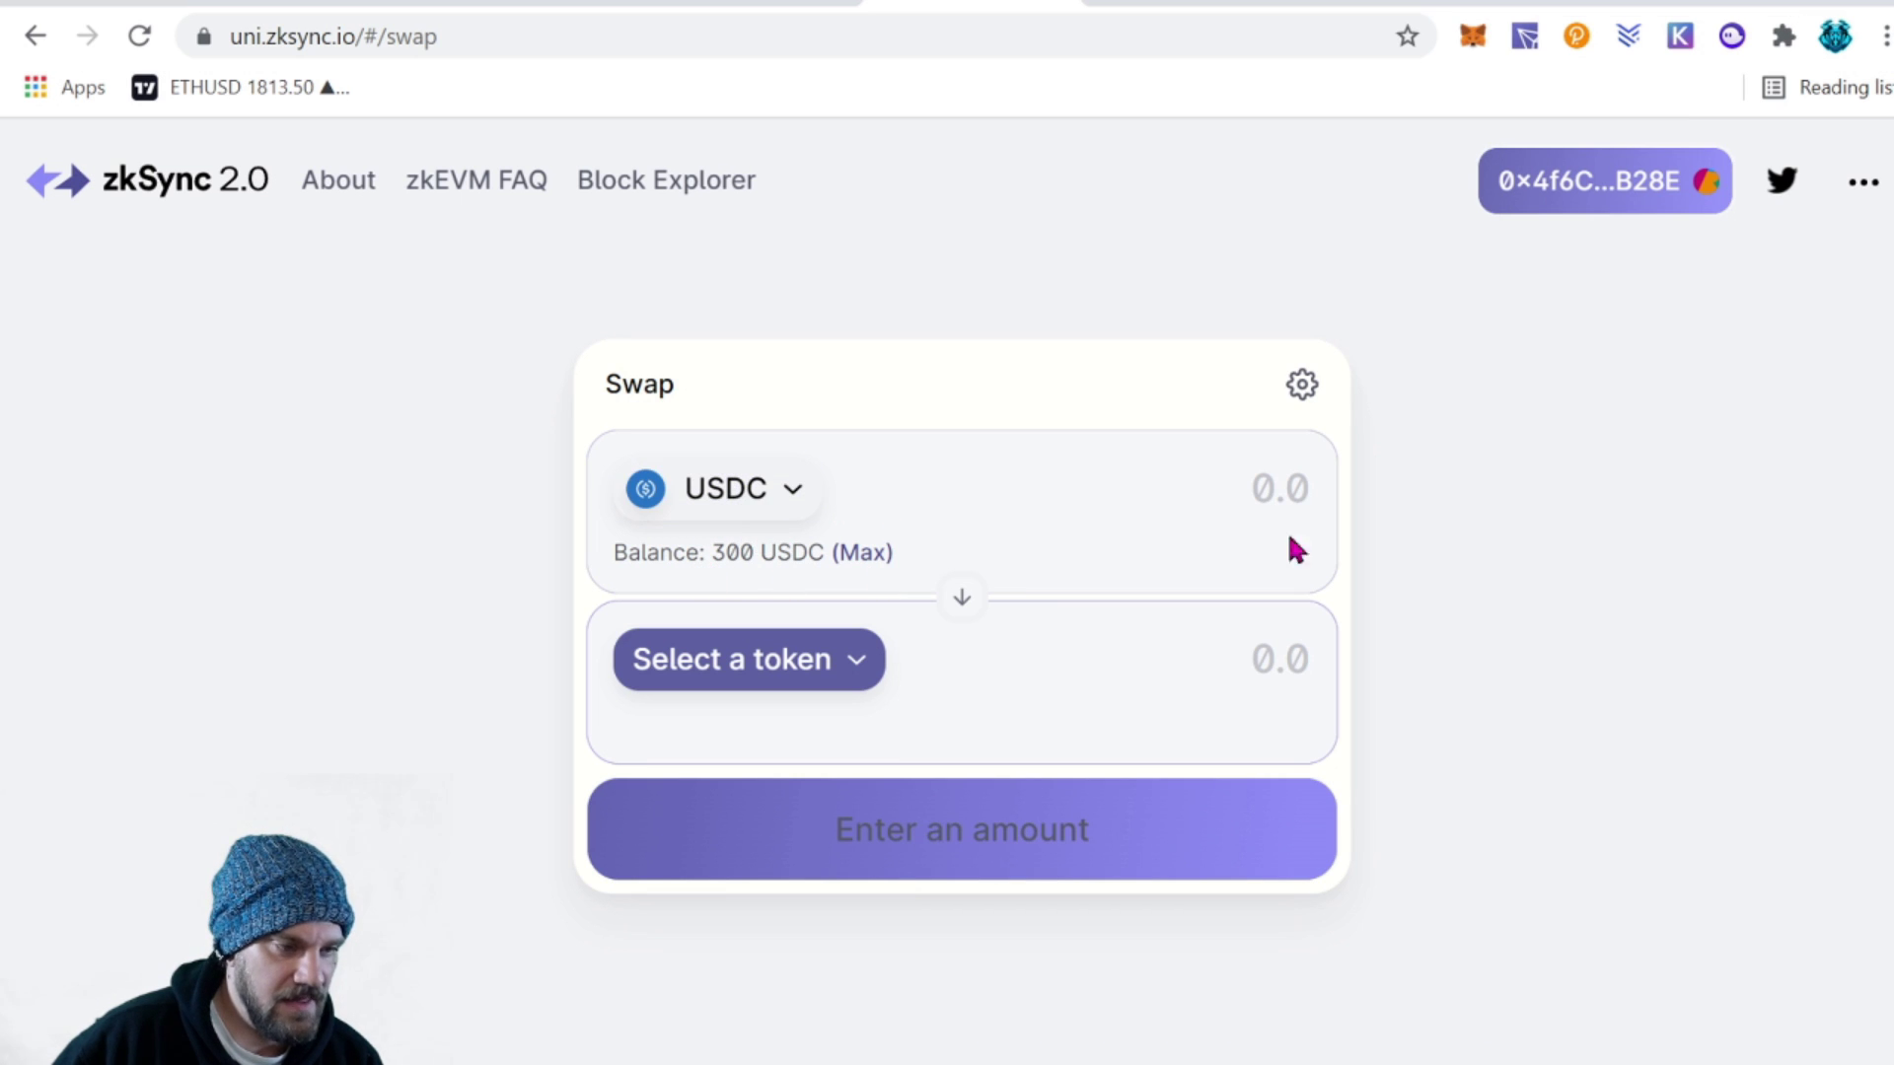
Set up a swap from USDC to wBTC with 200 USDC as the amount to pay
{"action": "left_click", "coordinate": [837, 668]}
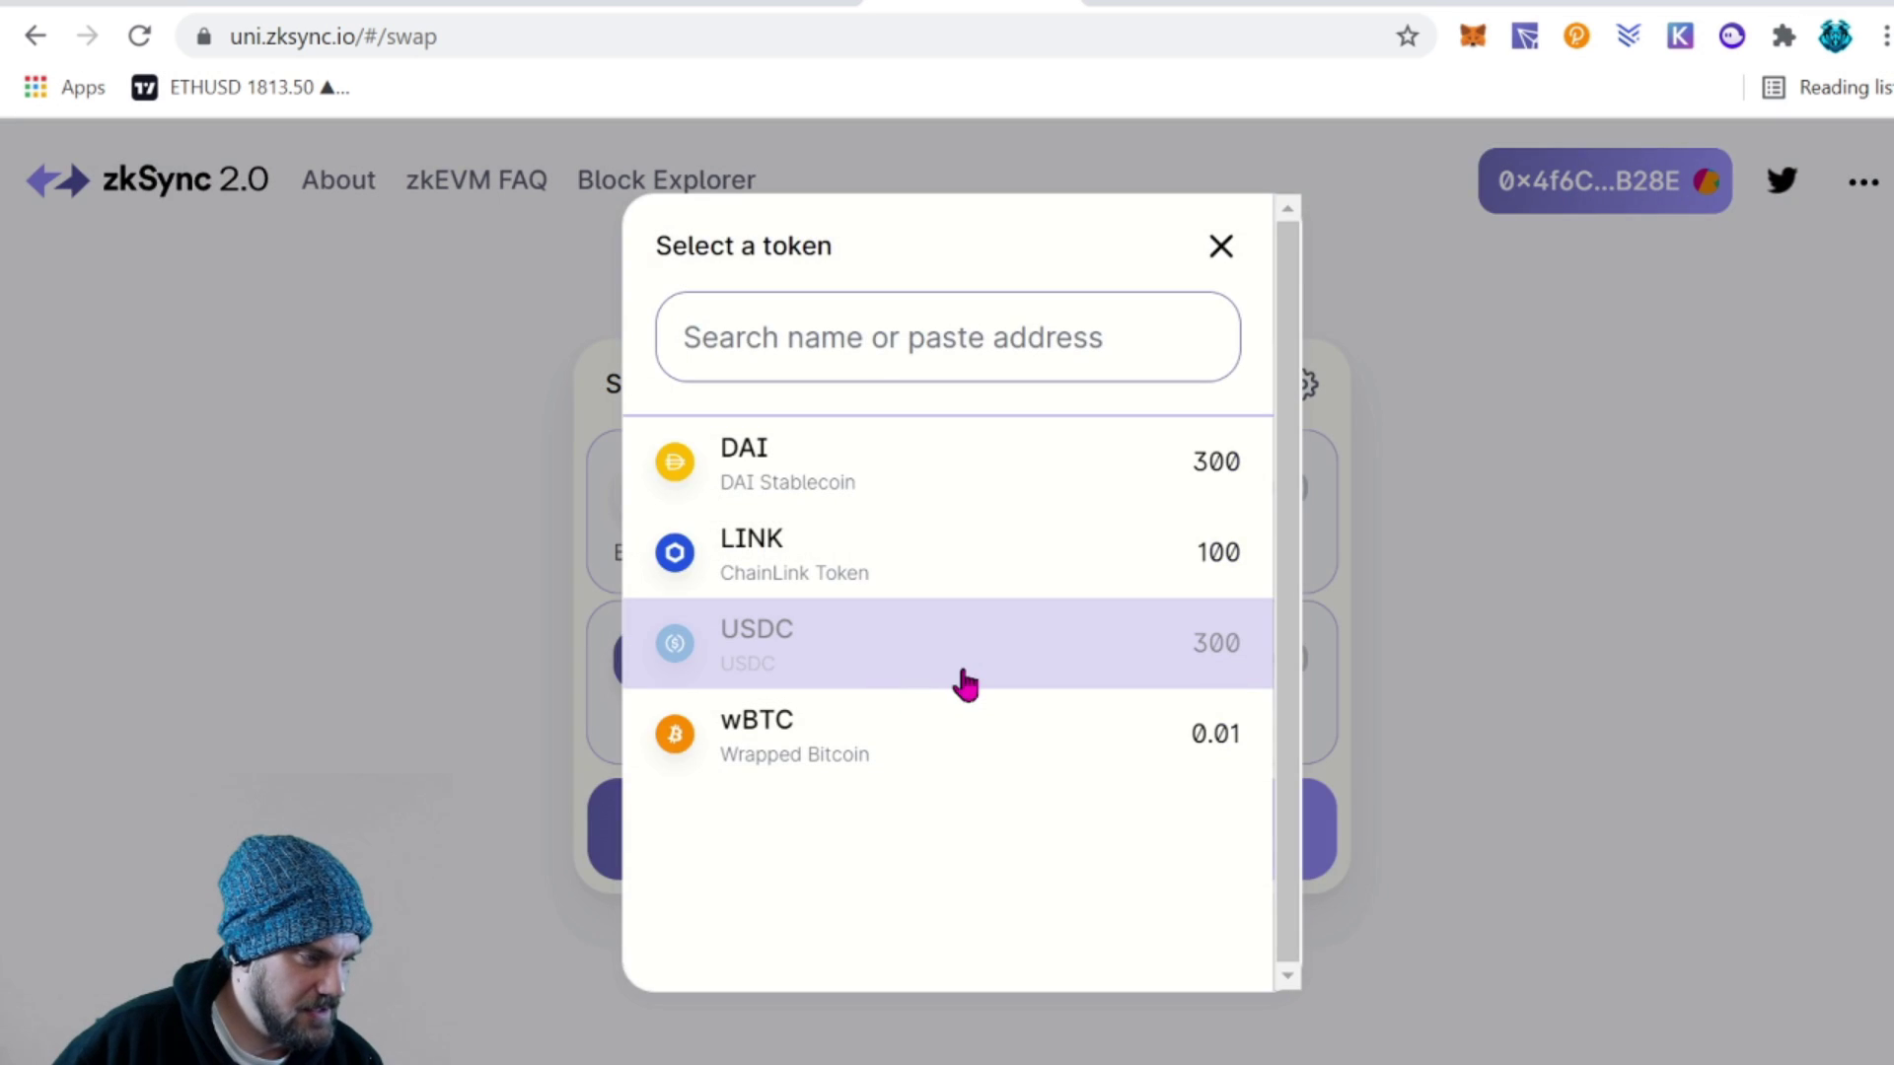
{"action": "left_click", "coordinate": [879, 735]}
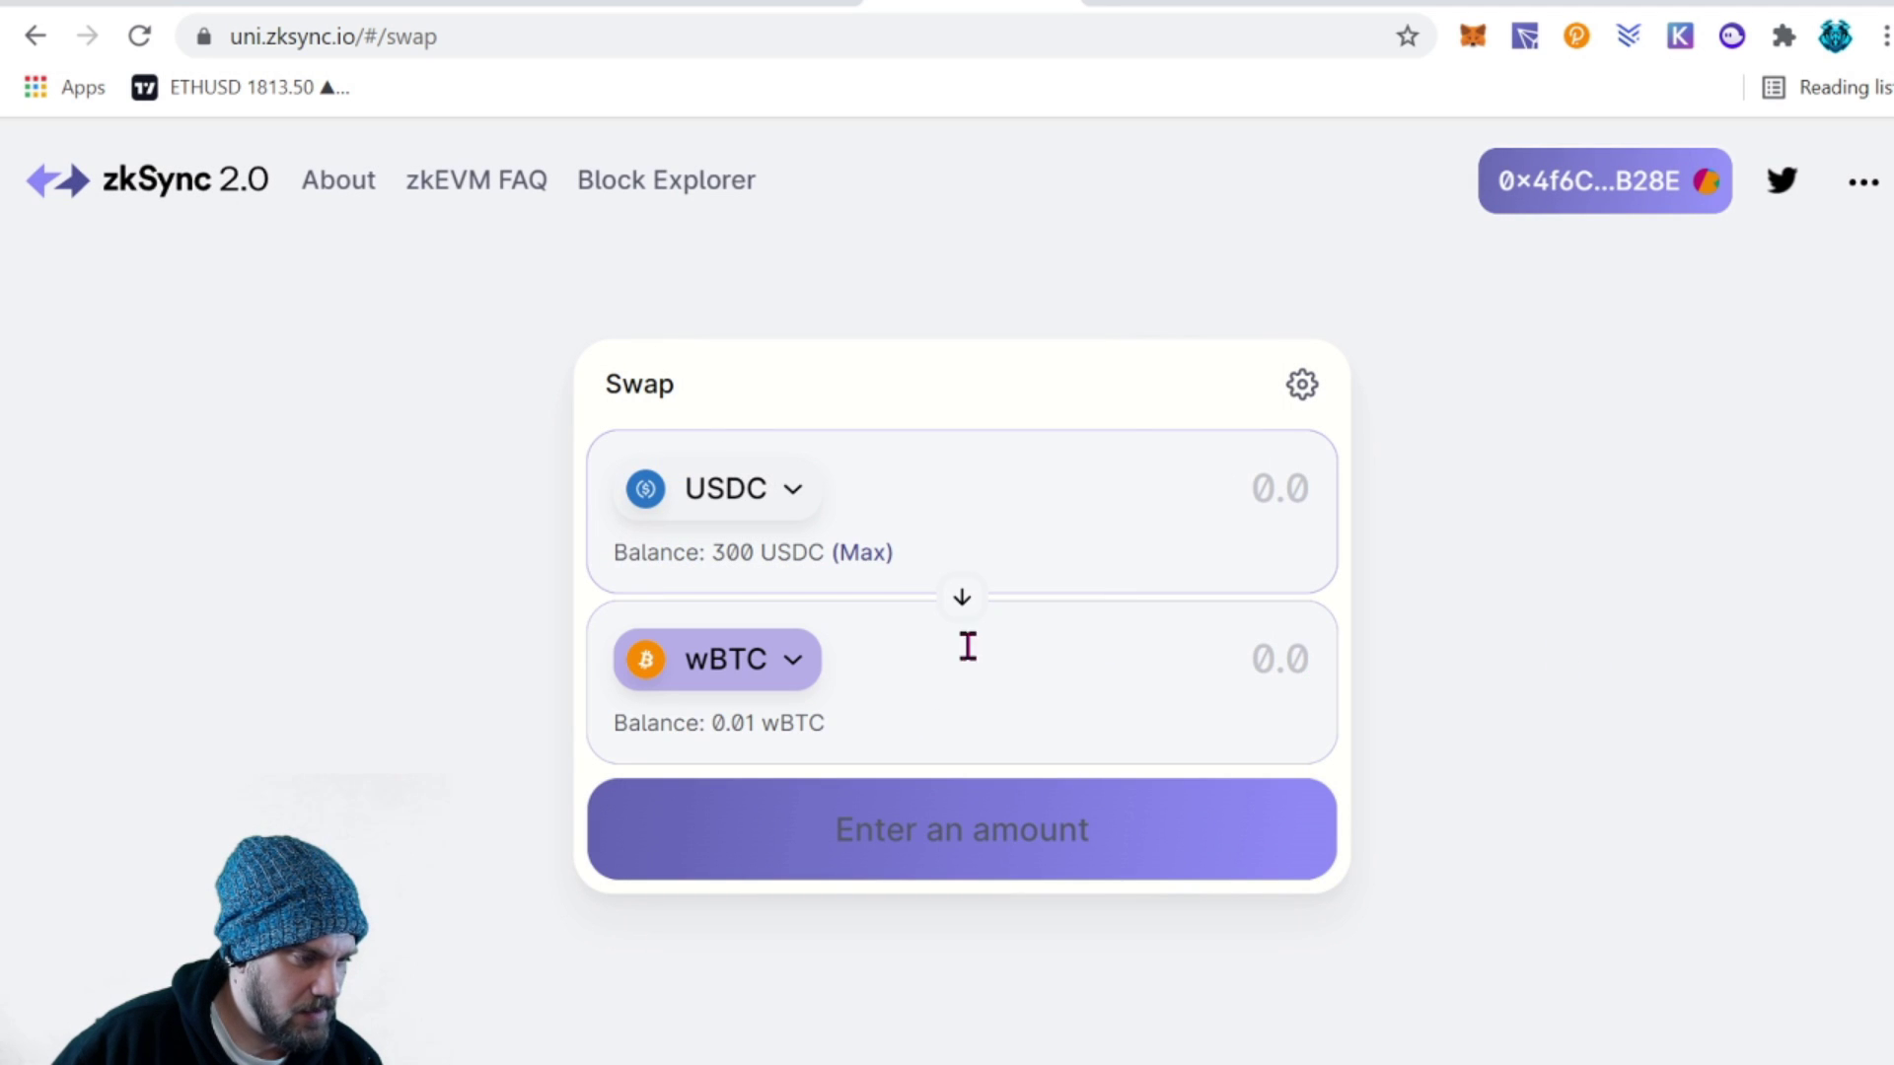
{"action": "left_click", "coordinate": [786, 678]}
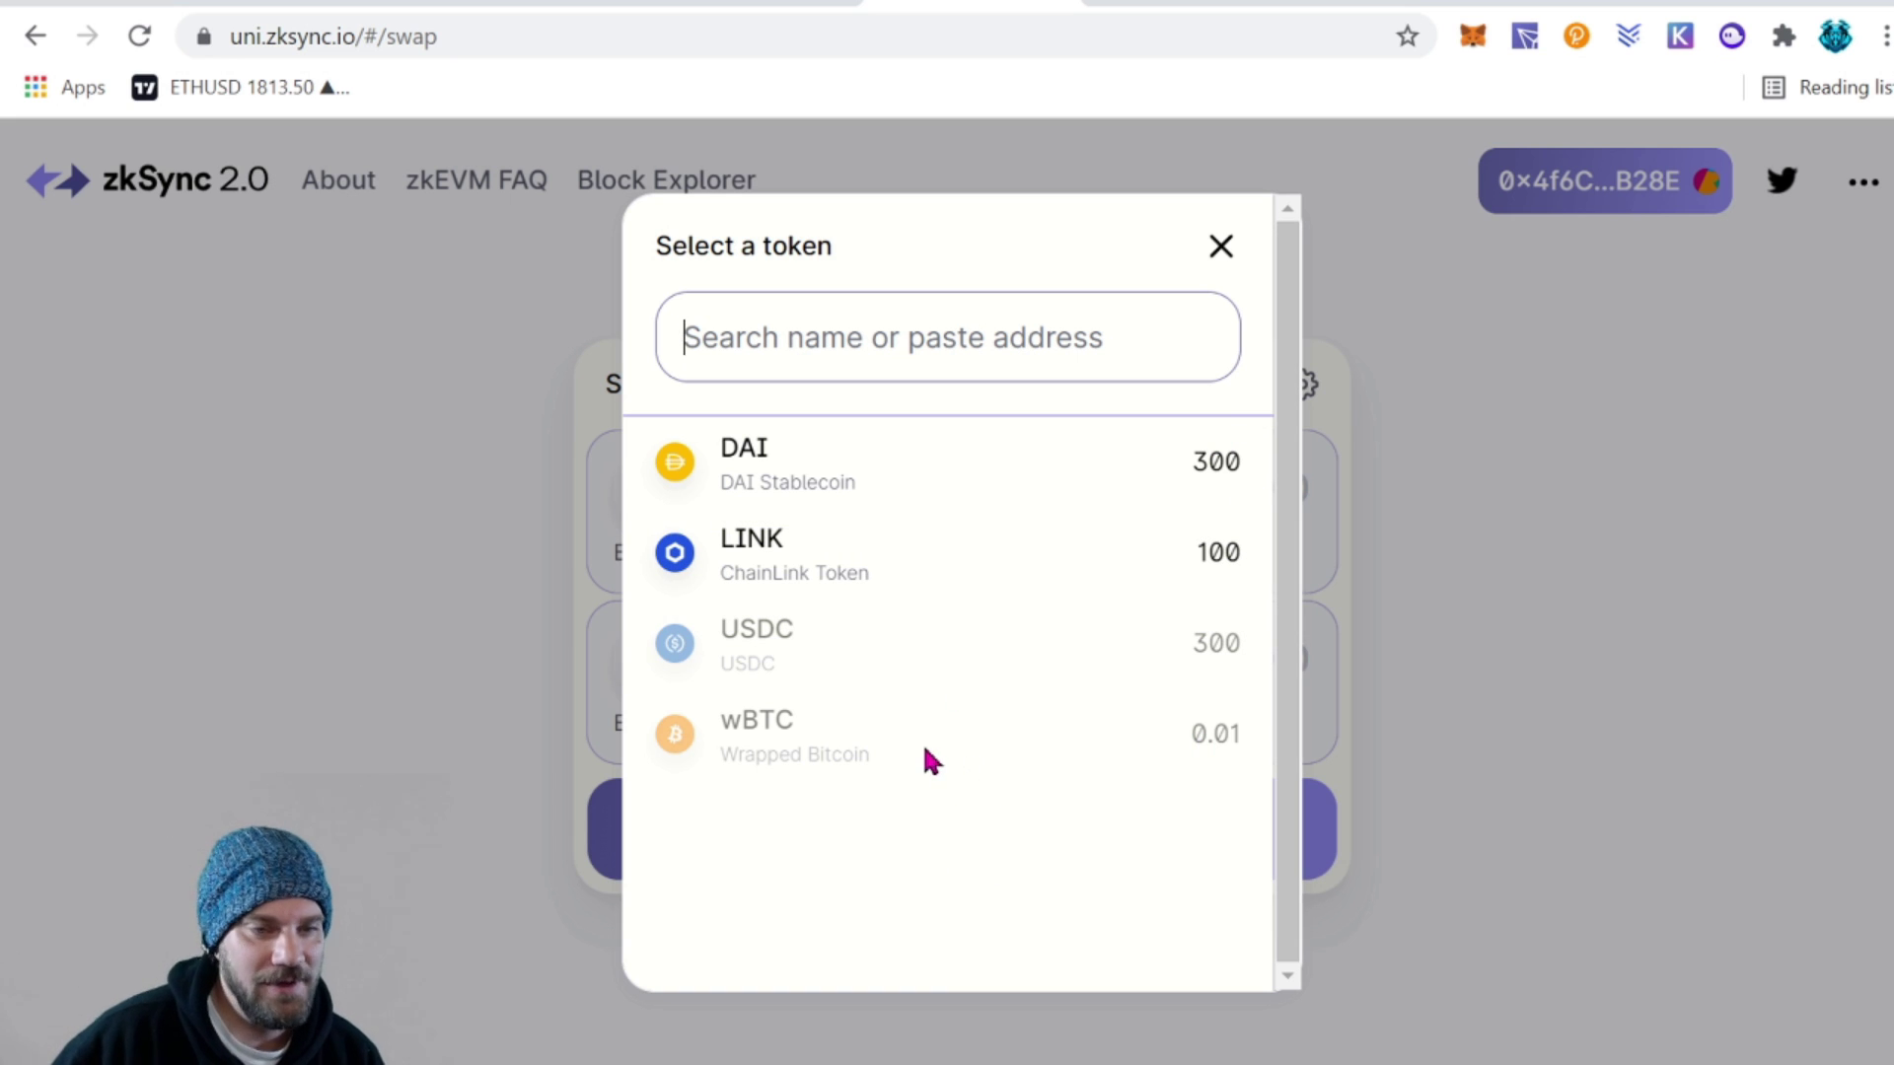
{"action": "left_click", "coordinate": [1215, 248]}
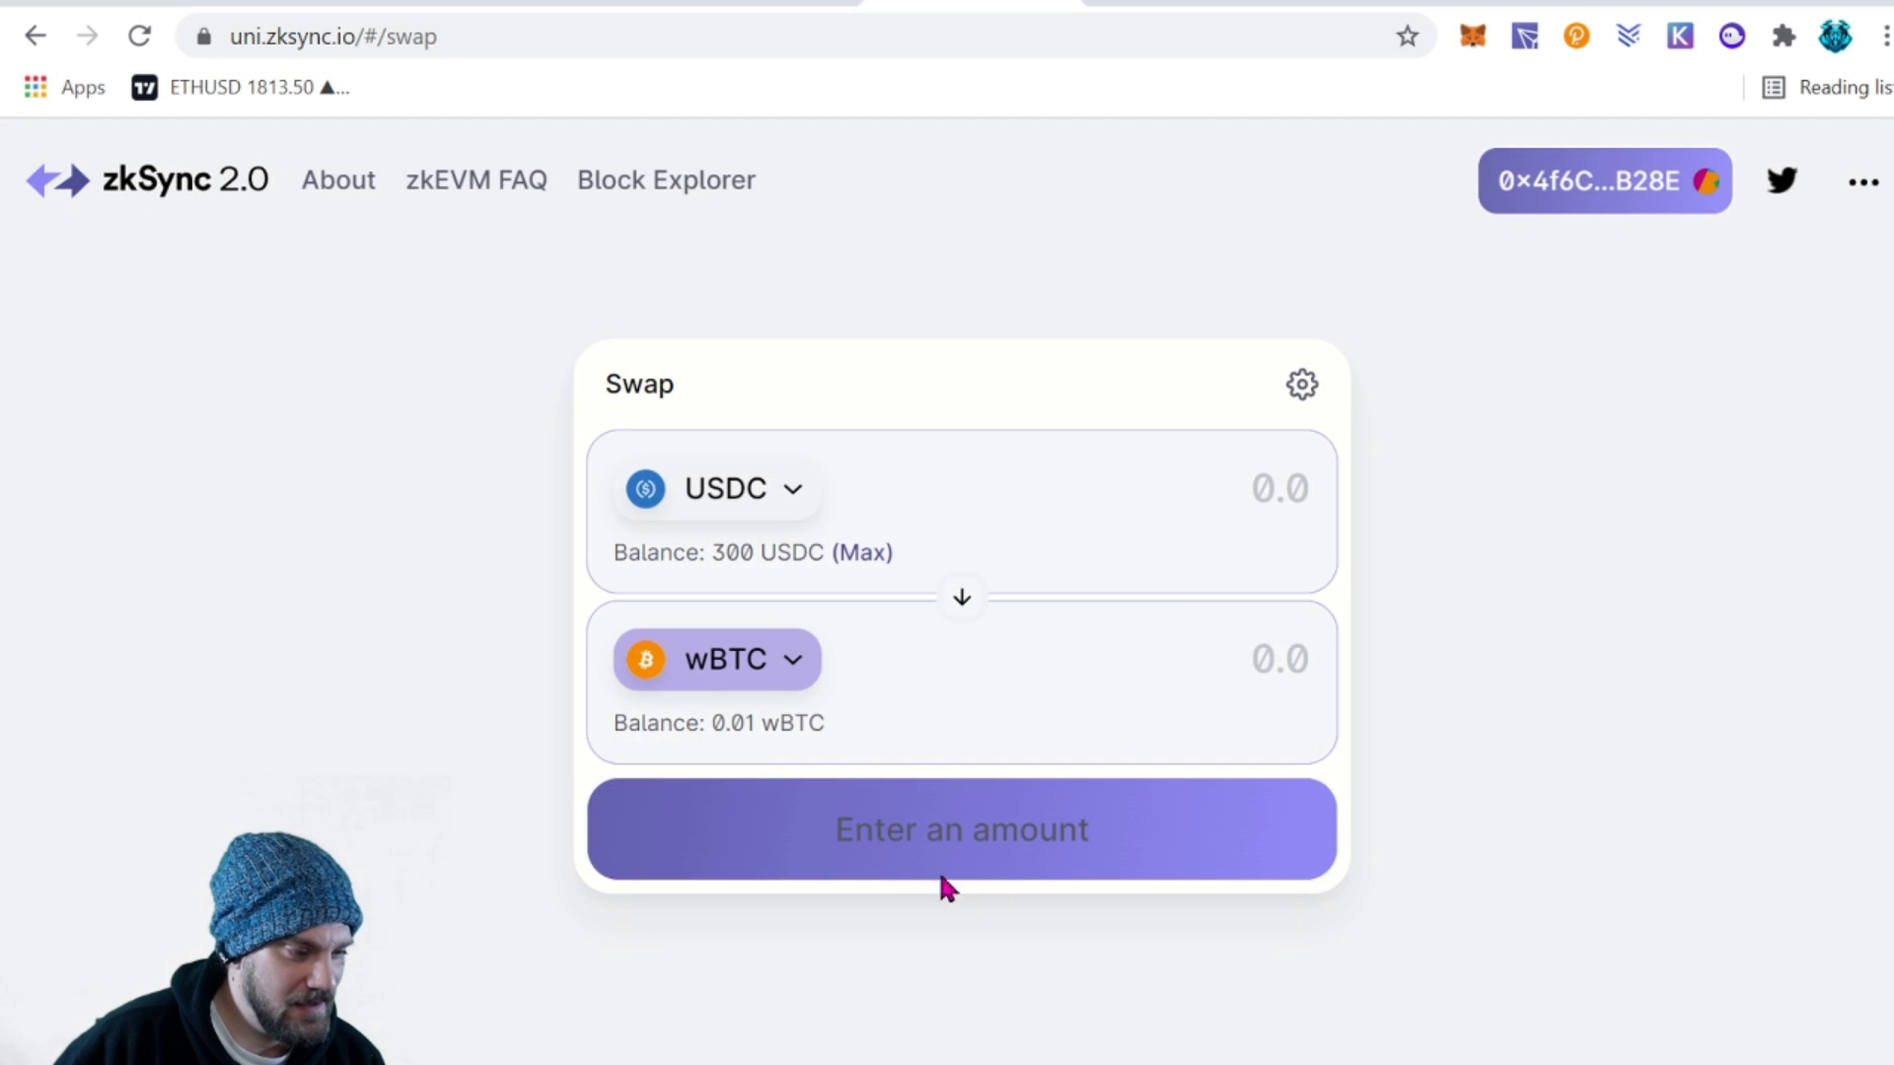
{"action": "left_click", "coordinate": [1274, 494]}
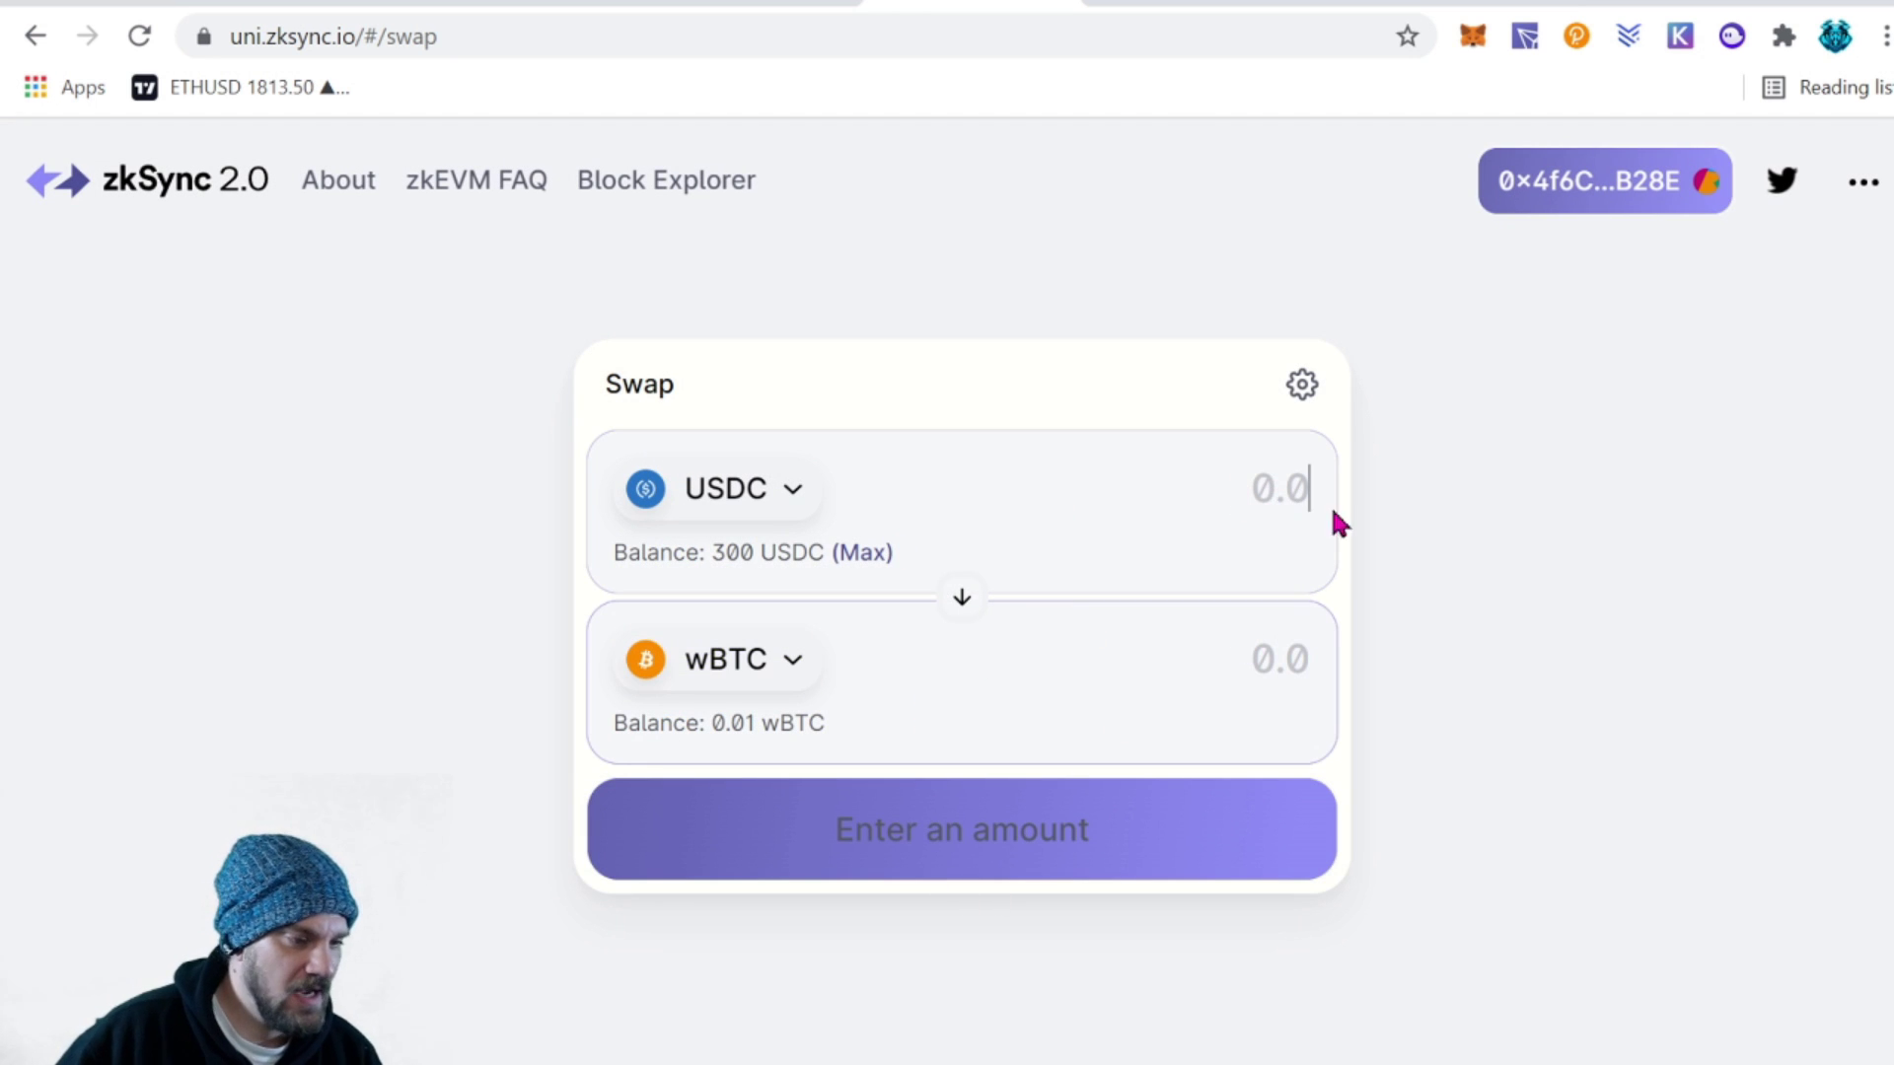
{"action": "type", "text": "2"}
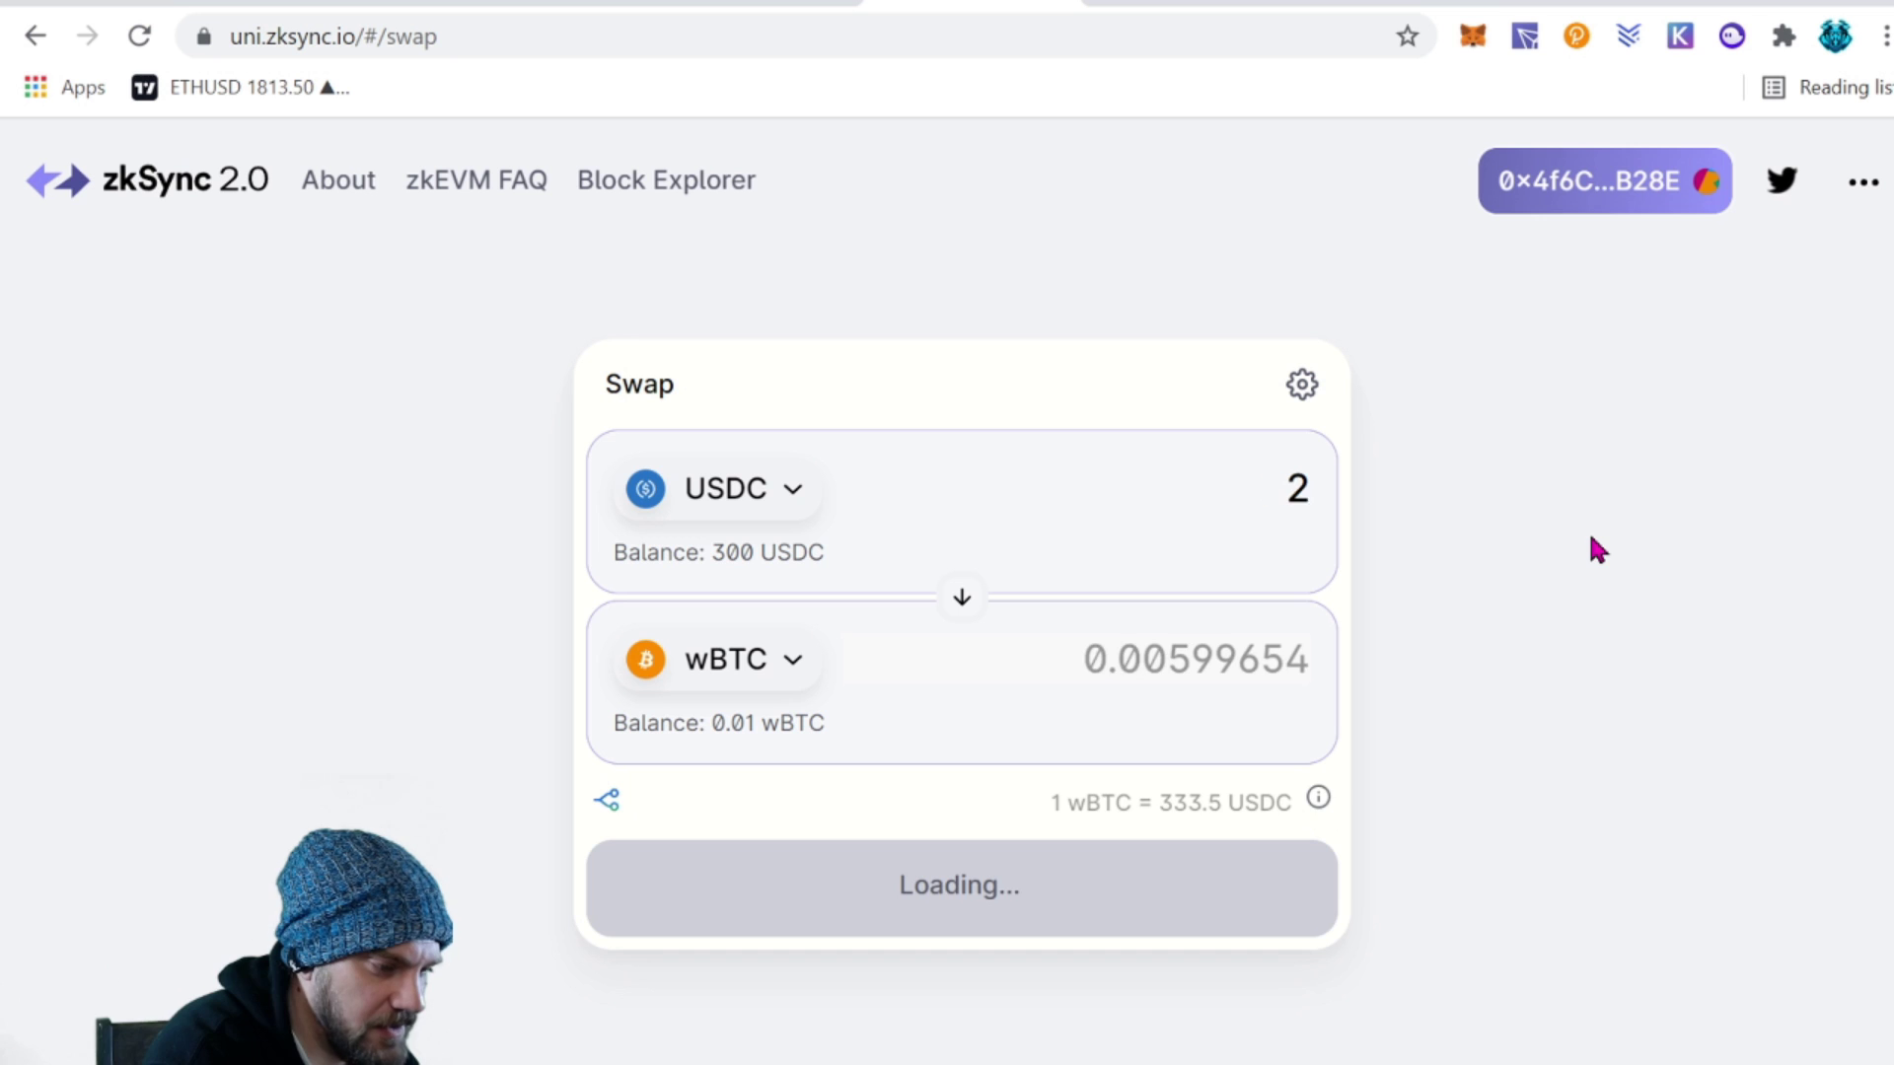
{"action": "type", "text": "00"}
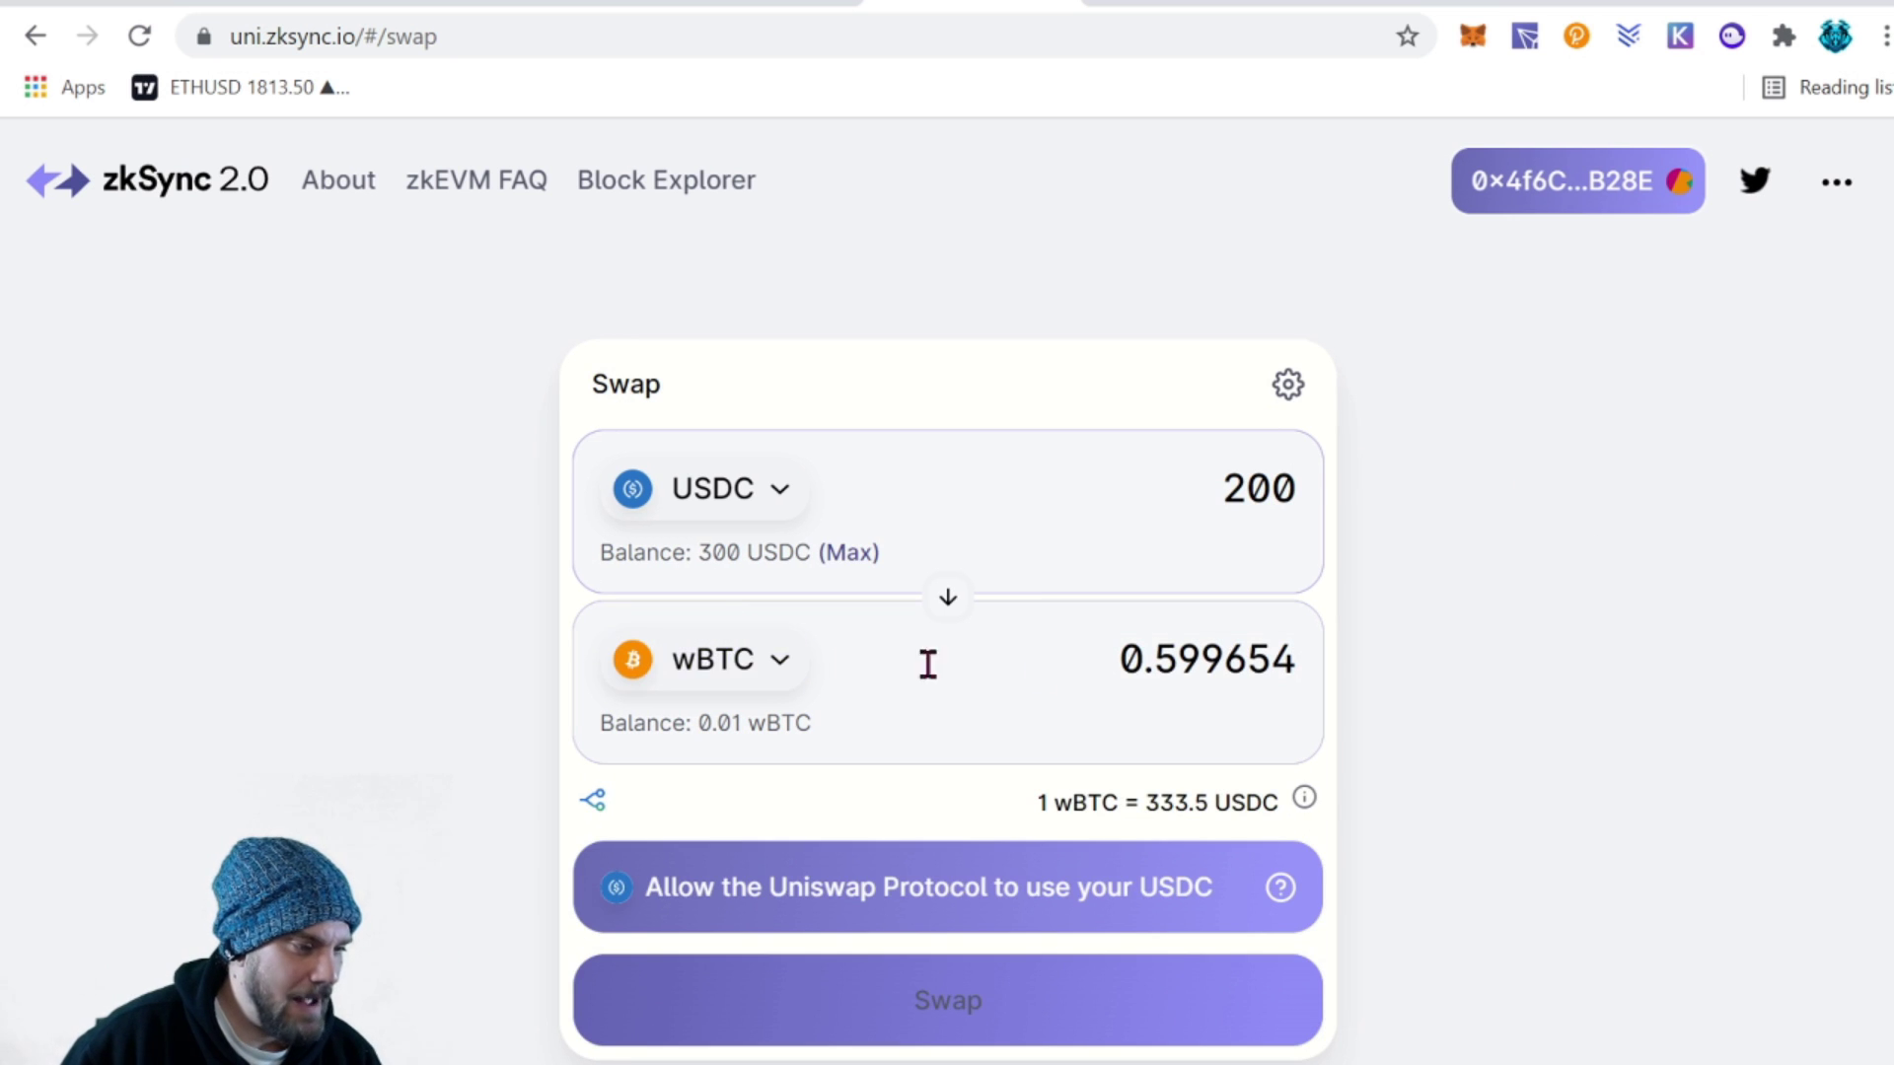
Allow the Uniswap Protocol to use the wallet's USDC and sign the approval request in MetaMask
{"action": "scroll", "coordinate": [1803, 845], "scroll_direction": "down", "scroll_amount": 1}
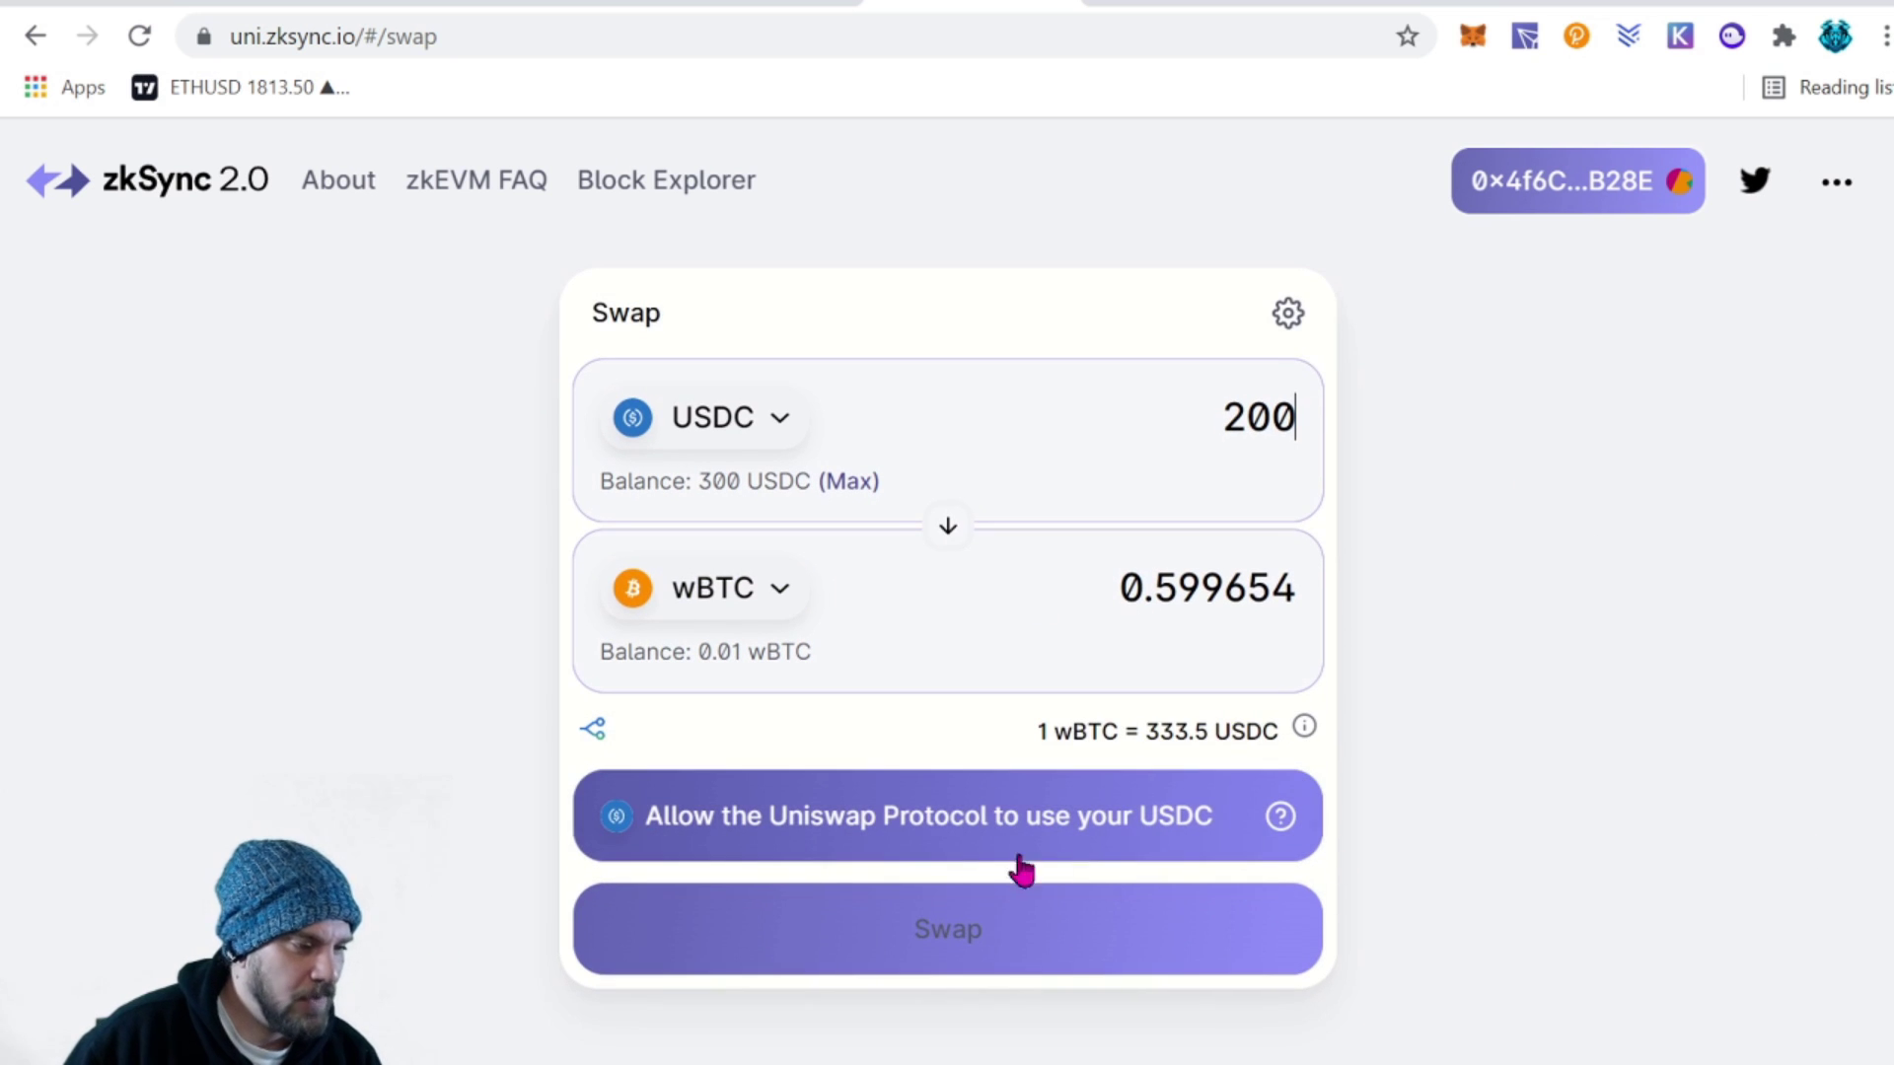
{"action": "left_click", "coordinate": [901, 842]}
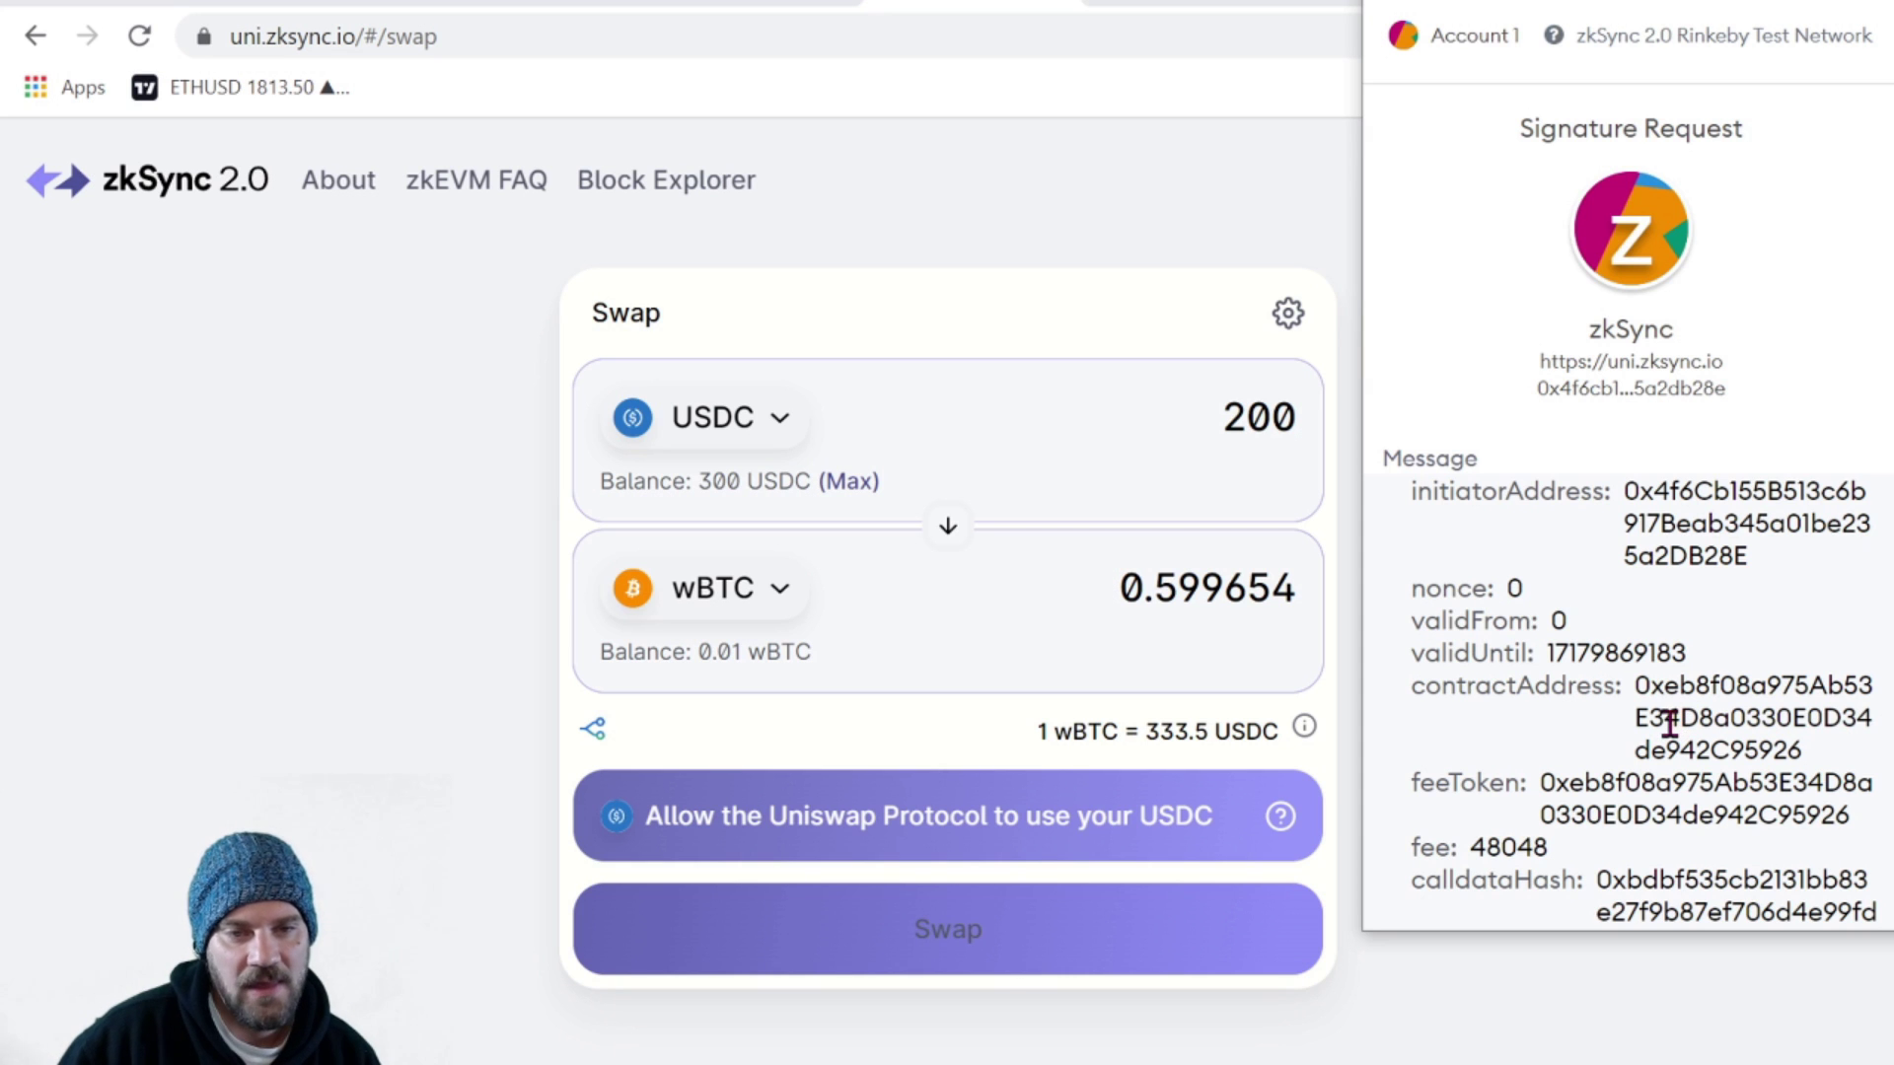
{"action": "scroll", "coordinate": [1637, 730], "scroll_direction": "down", "scroll_amount": 3}
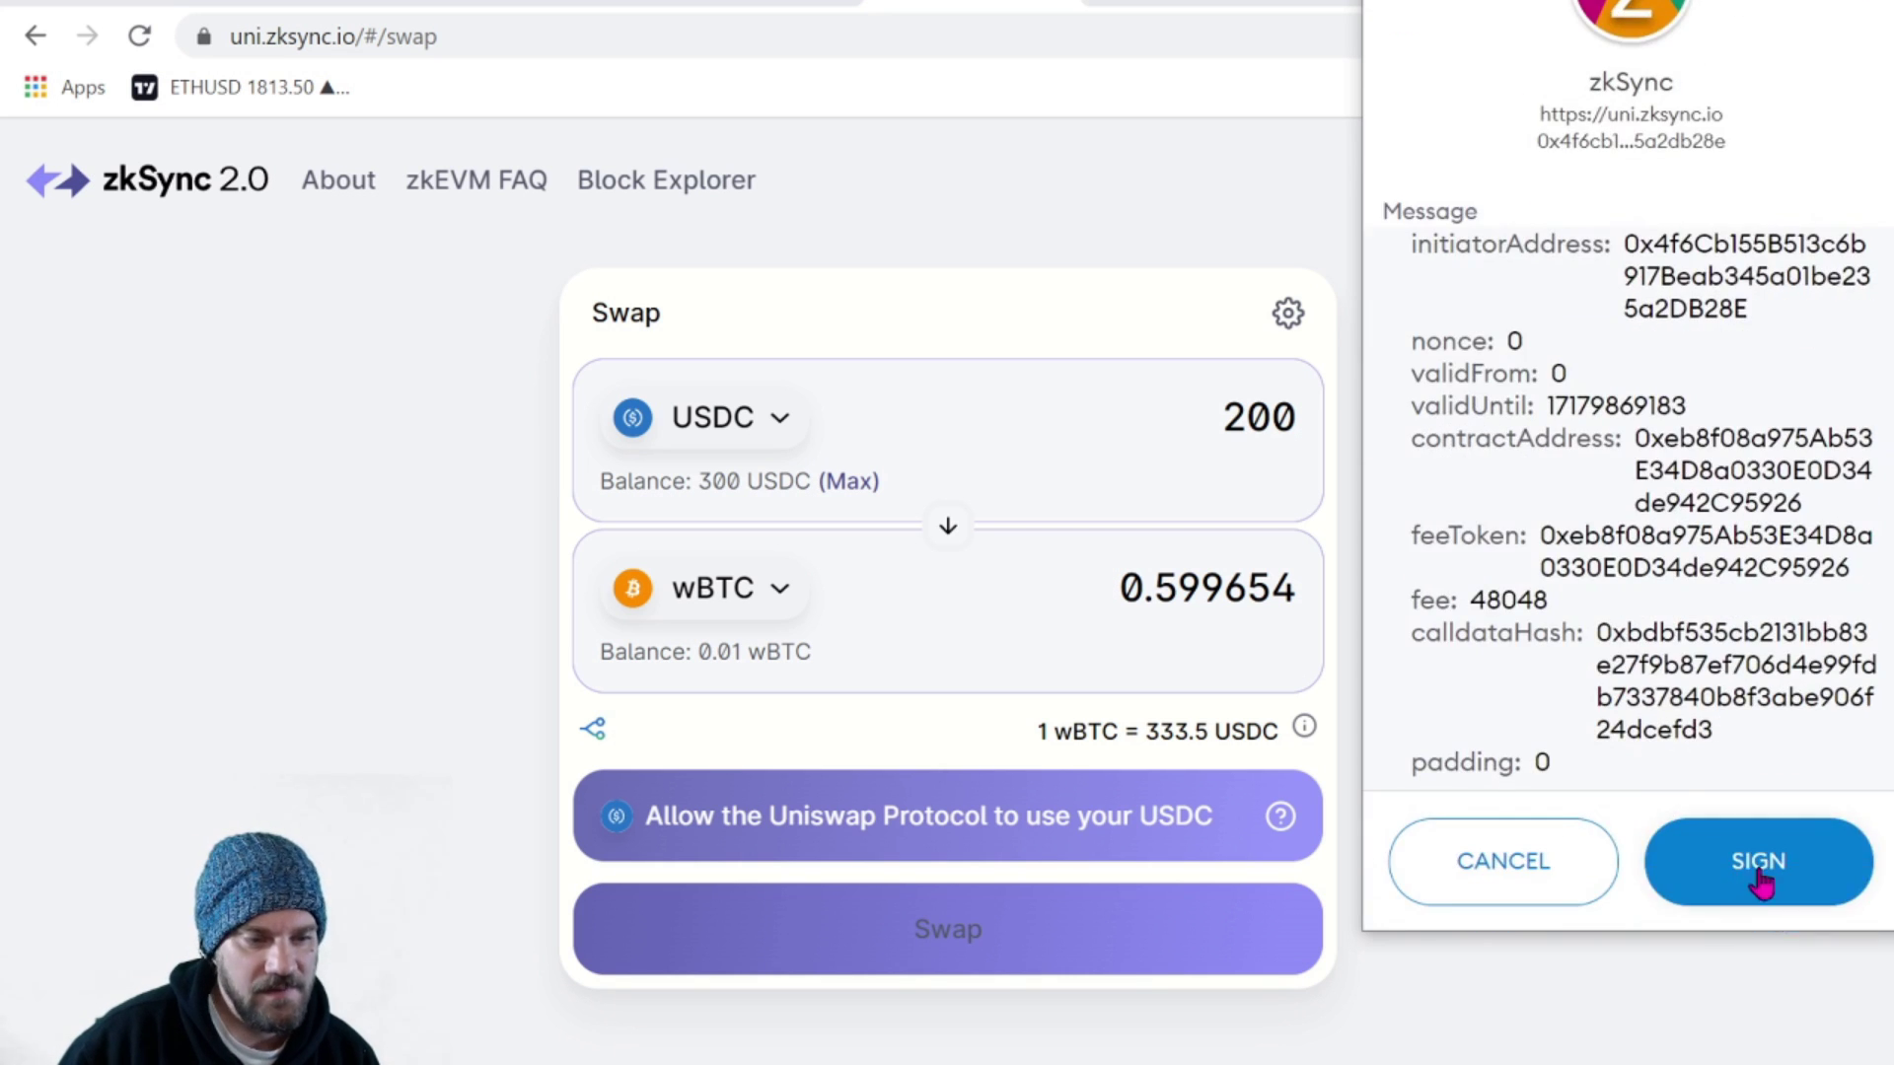
{"action": "left_click", "coordinate": [1758, 868]}
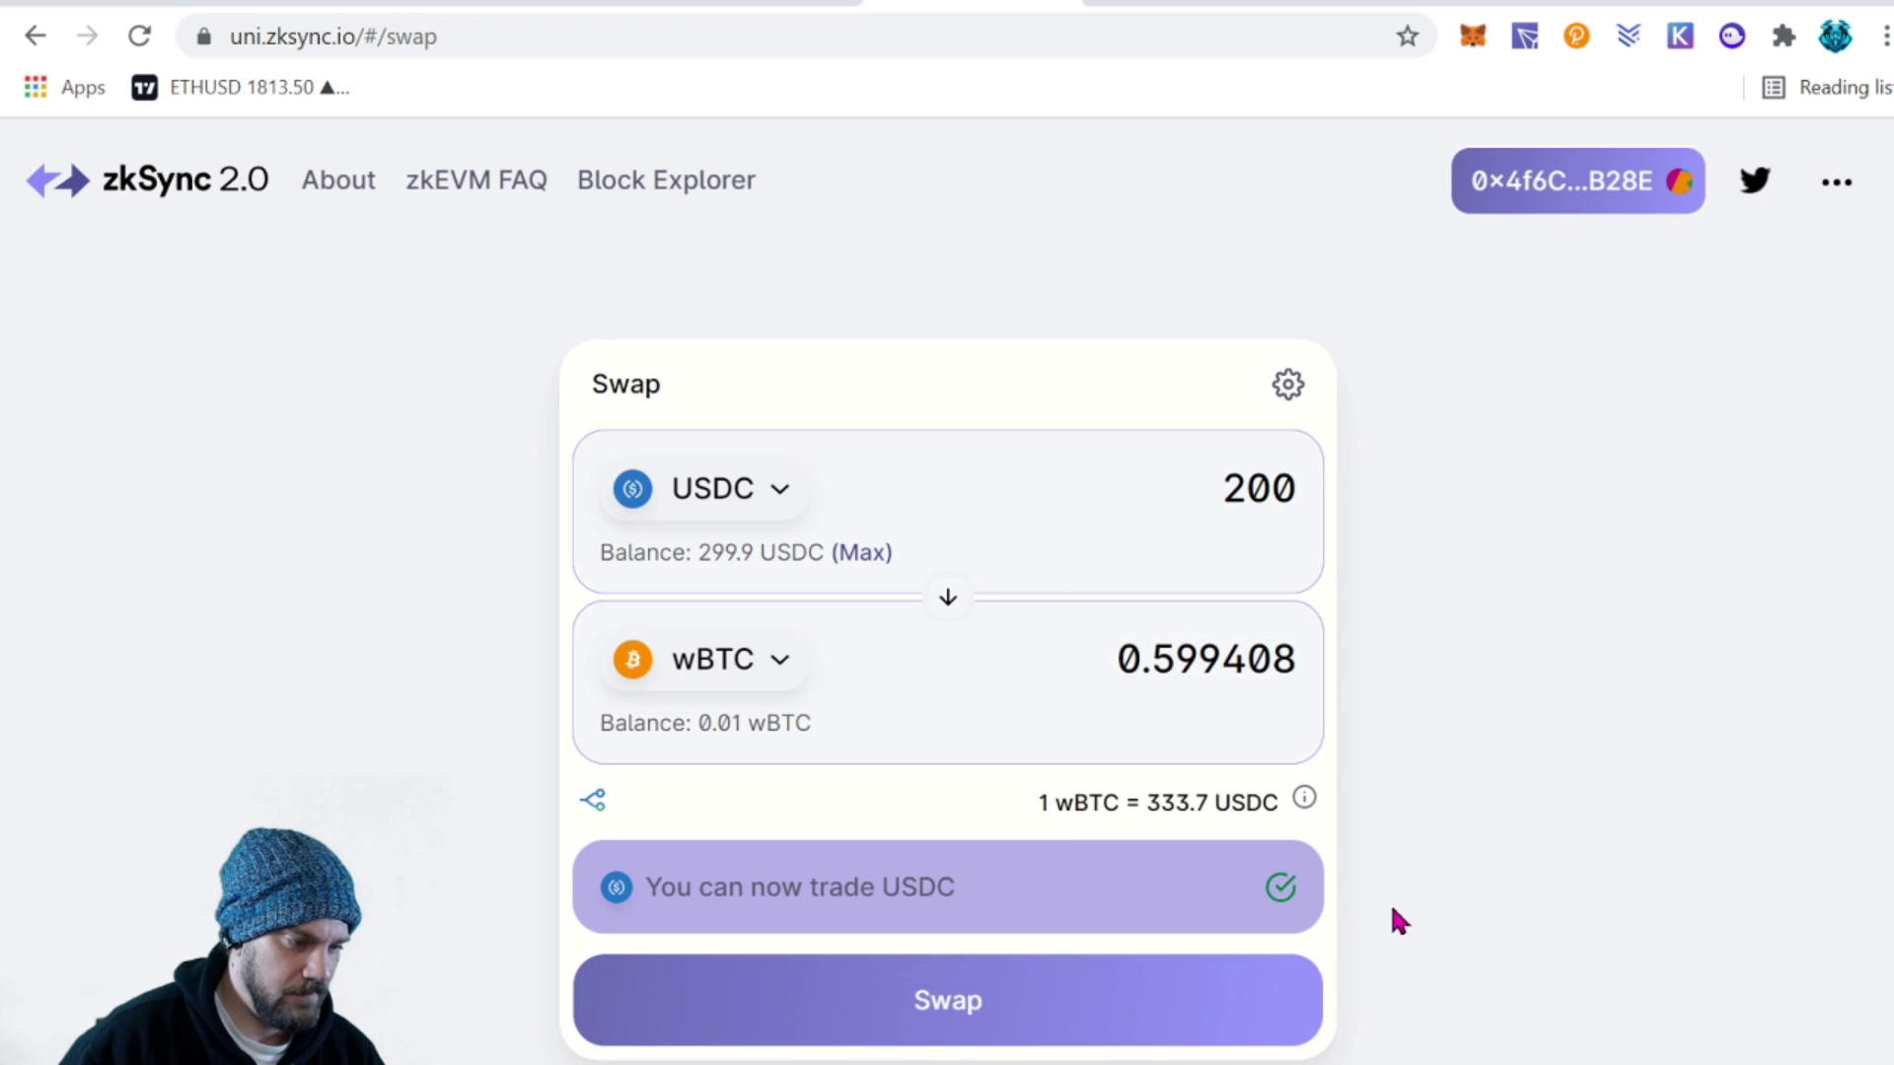
Review the transaction details, confirm the swap of 200 USDC for wBTC, and sign its request in MetaMask
{"action": "left_click", "coordinate": [964, 1015]}
{"action": "scroll", "coordinate": [1124, 818], "scroll_direction": "down", "scroll_amount": 2}
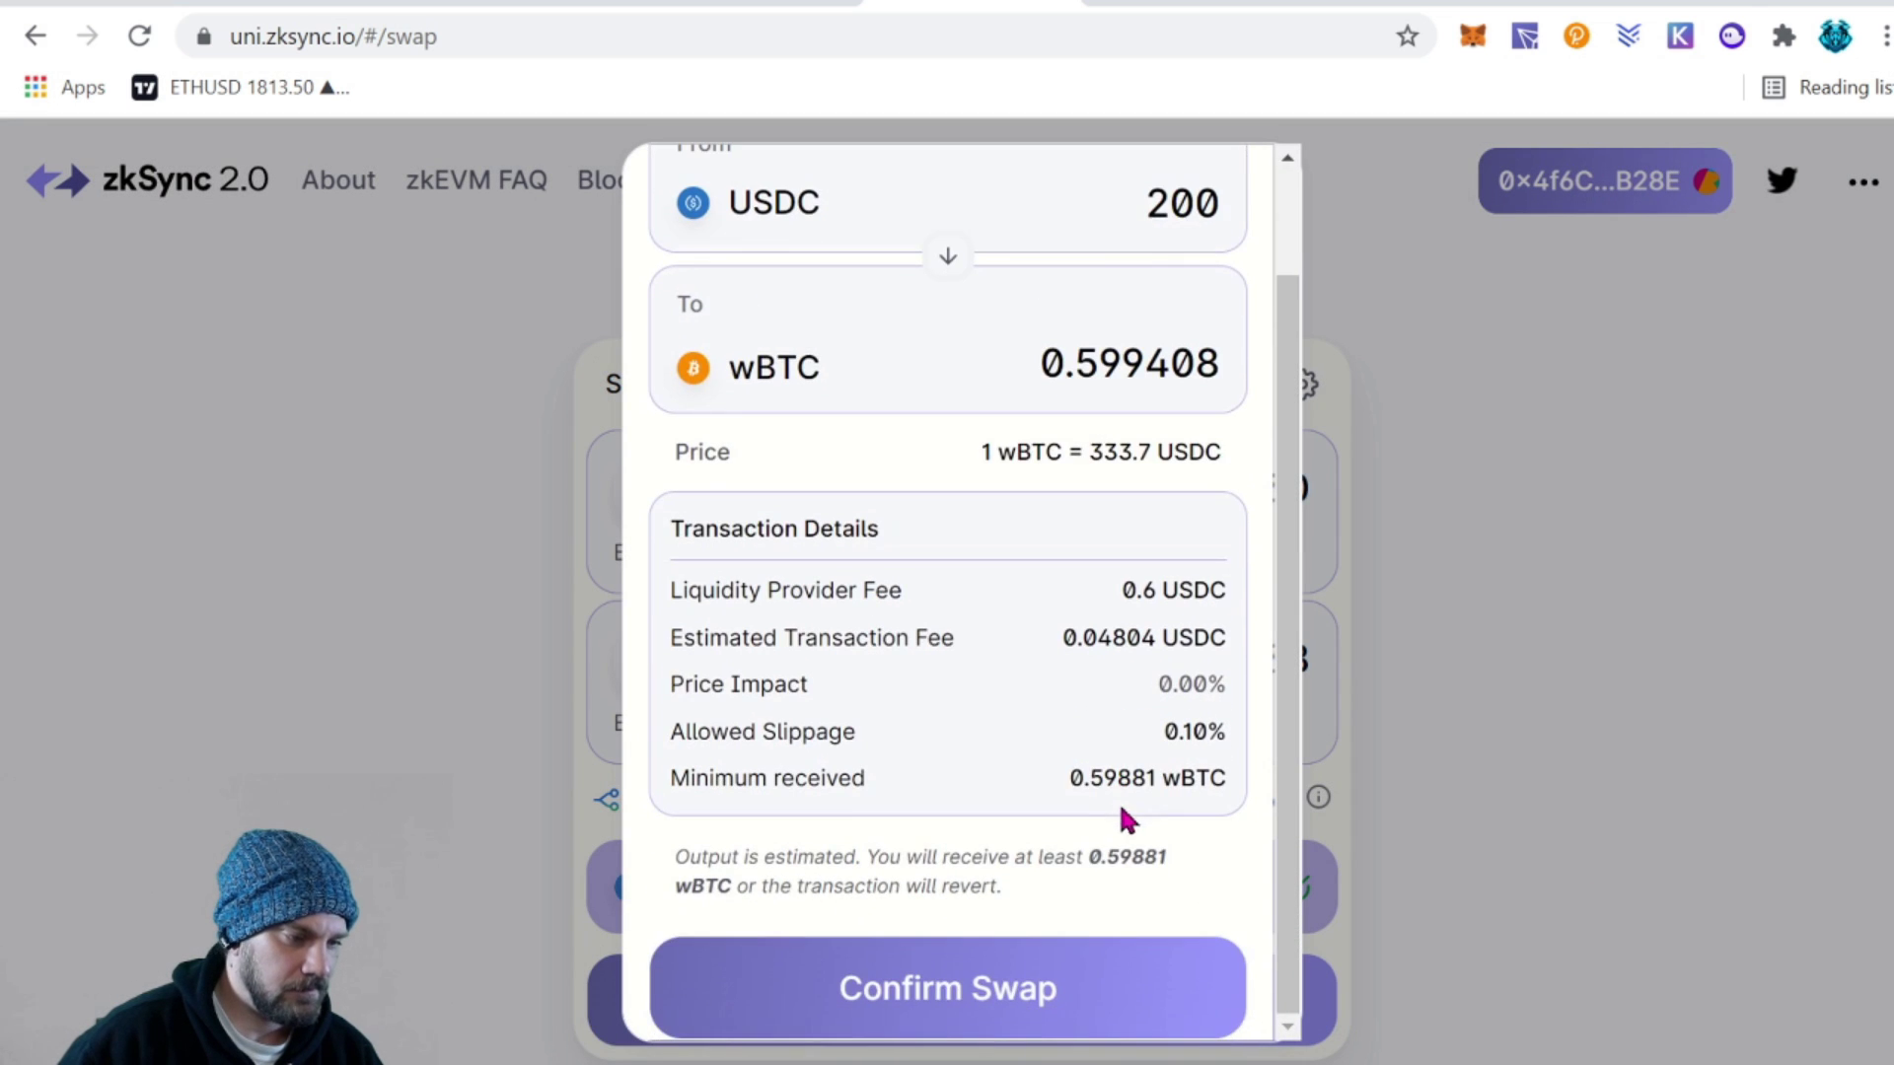
{"action": "scroll", "coordinate": [1133, 818], "scroll_direction": "up", "scroll_amount": 2}
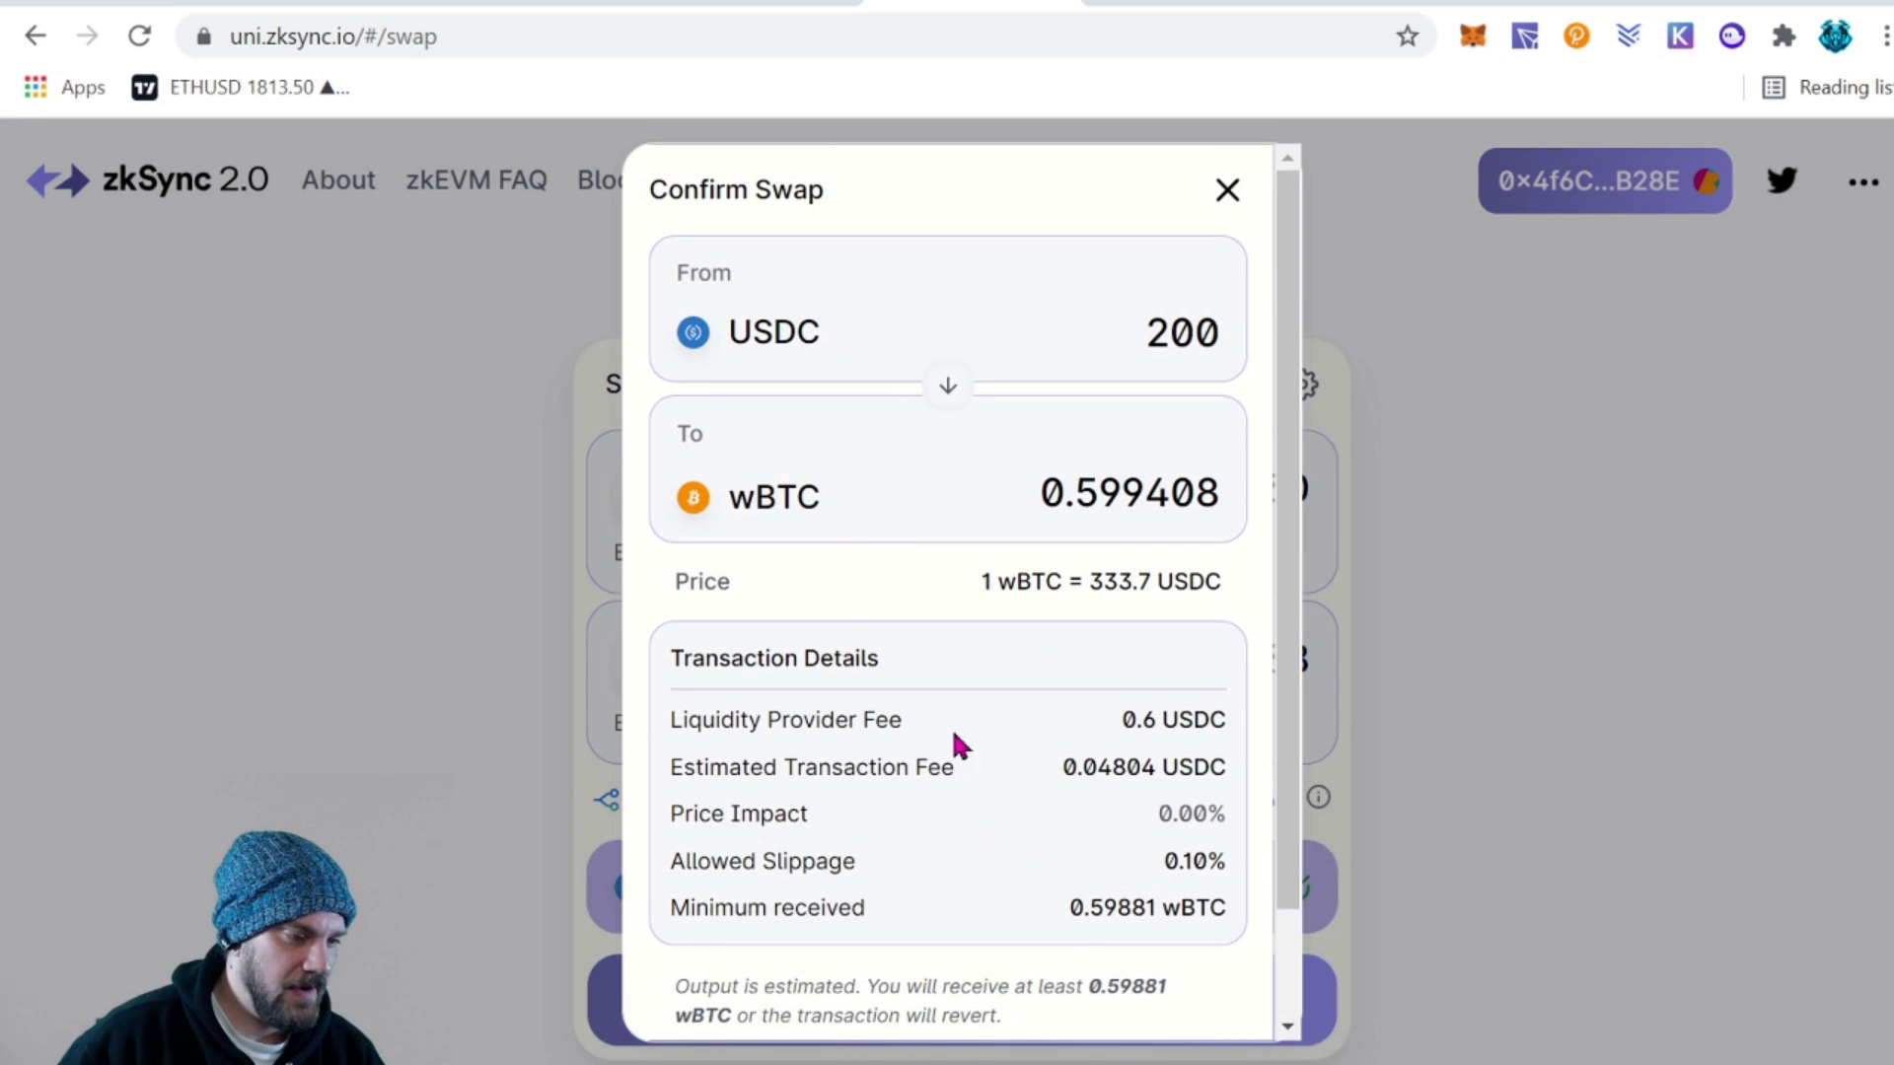
{"action": "scroll", "coordinate": [976, 707], "scroll_direction": "down", "scroll_amount": 2}
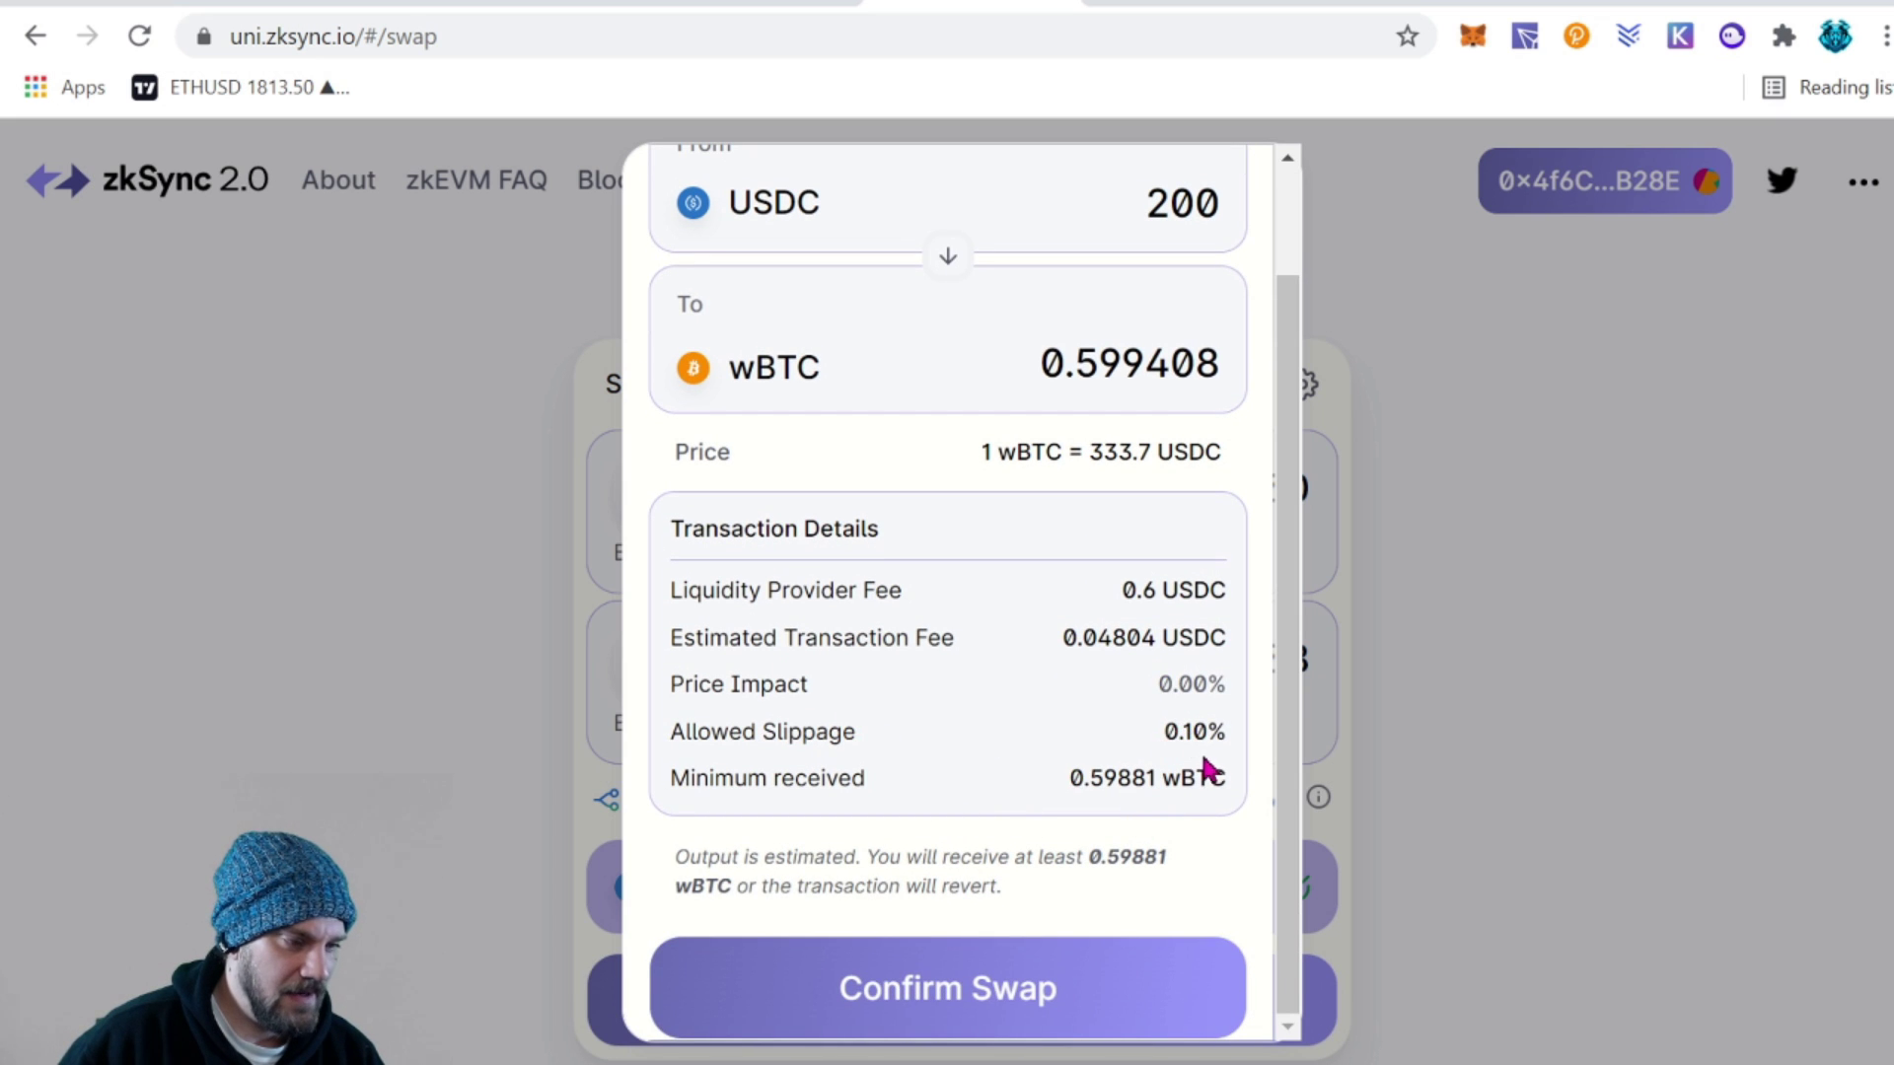
{"action": "left_click", "coordinate": [967, 1015]}
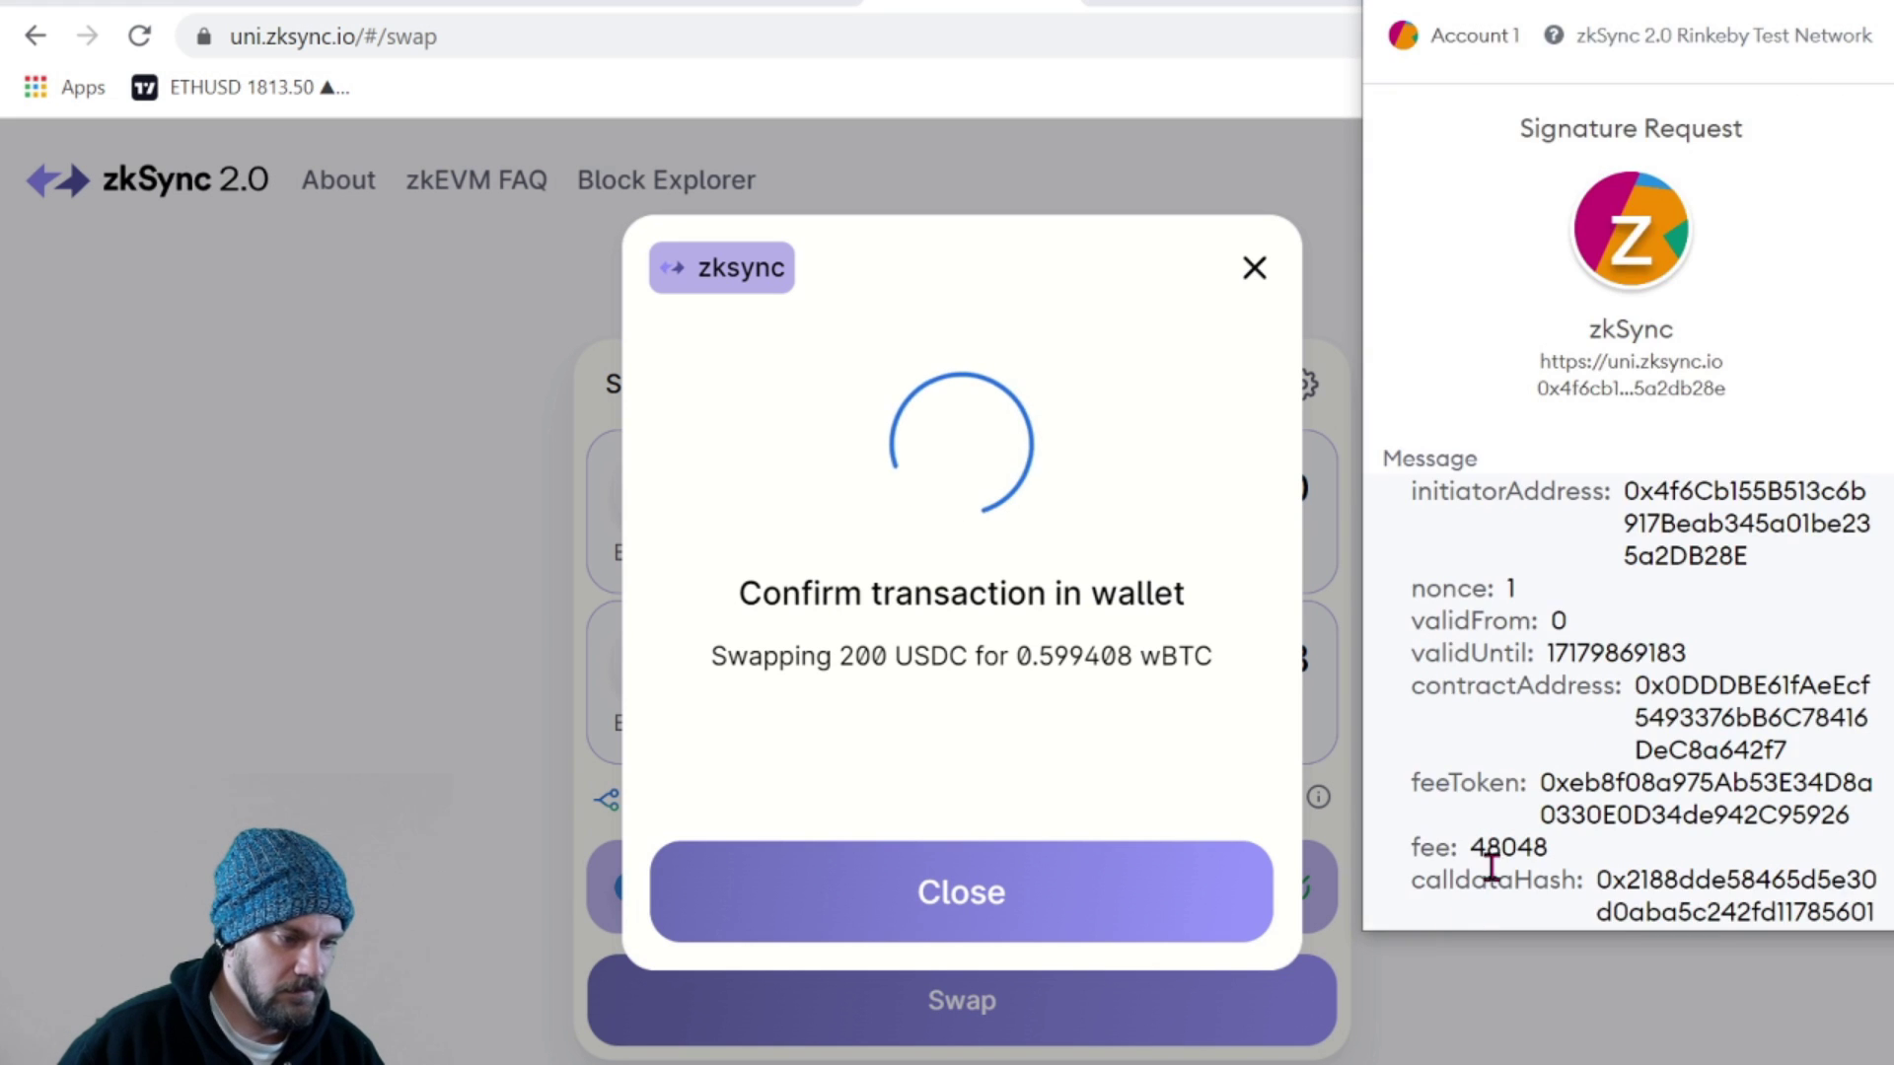
{"action": "scroll", "coordinate": [1491, 868], "scroll_direction": "down", "scroll_amount": 3}
{"action": "left_click", "coordinate": [1762, 856]}
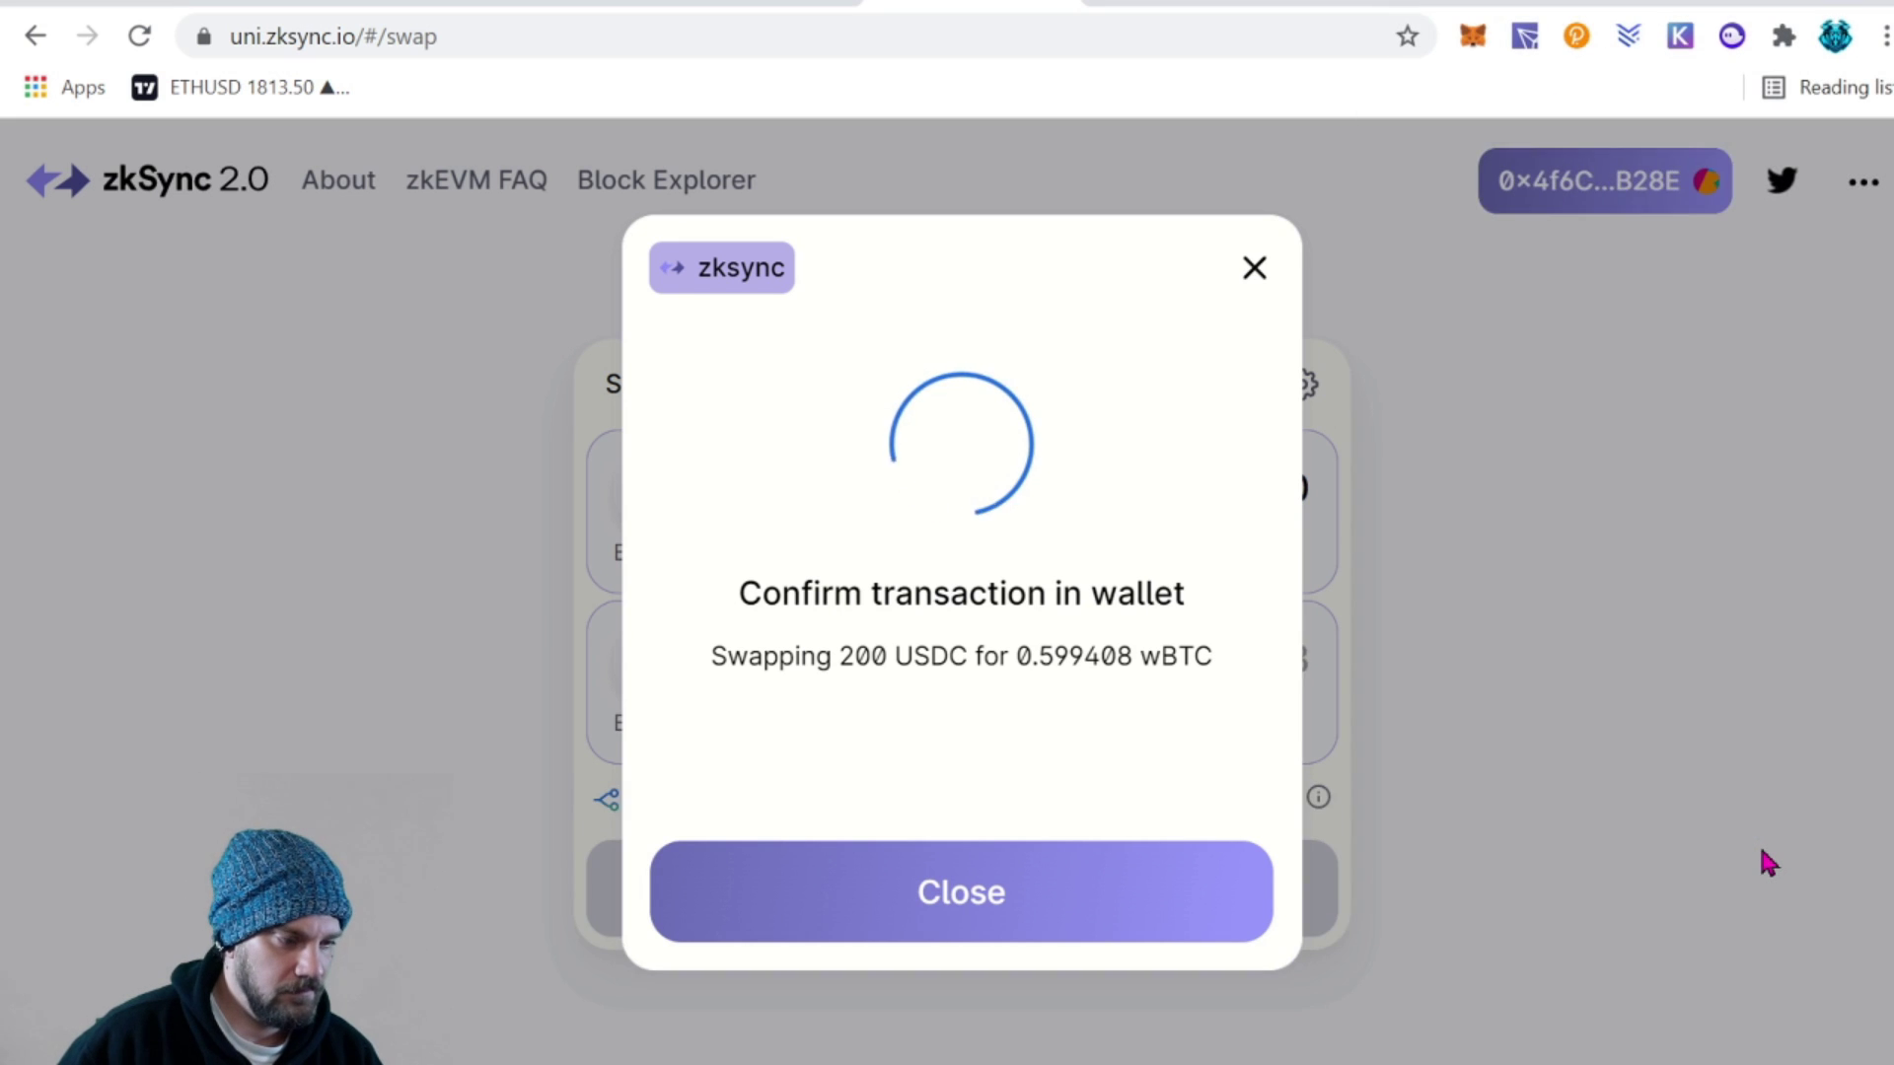